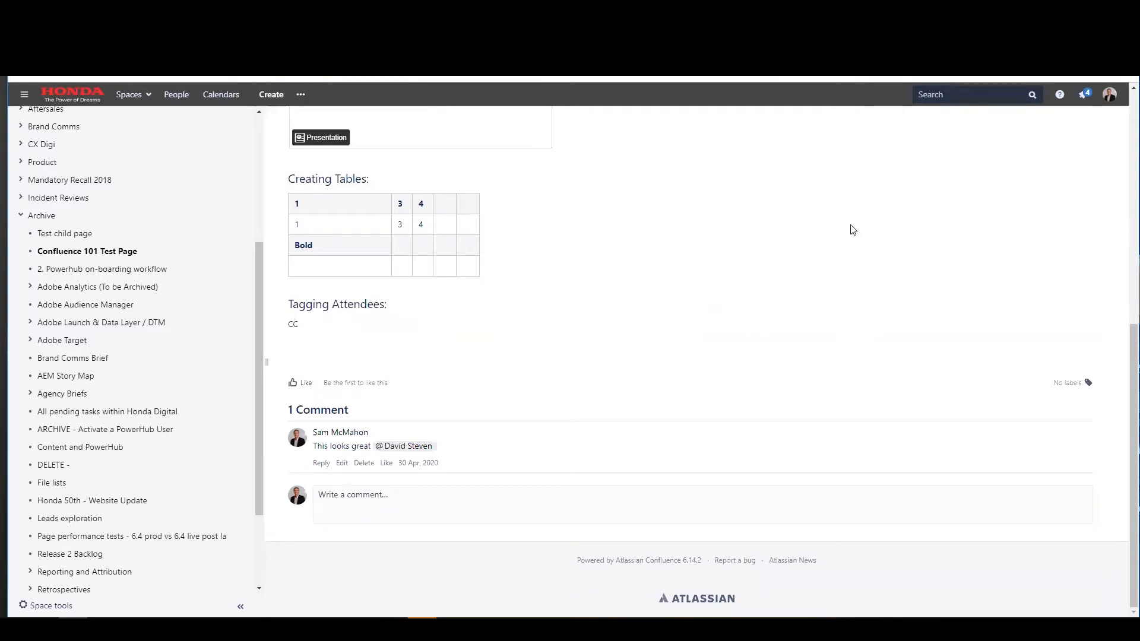
Open the Confluence 101 Test Page for editing and append "hsjauihdhas" to the existing follow-up task
scroll(851, 231, "up", 1)
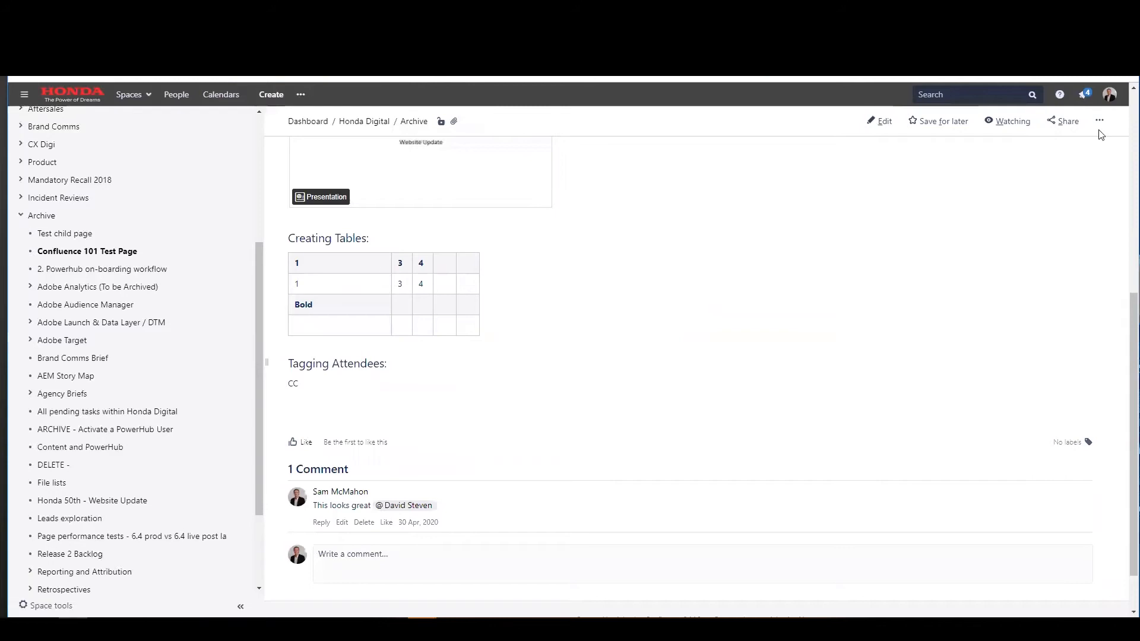
left_click(887, 127)
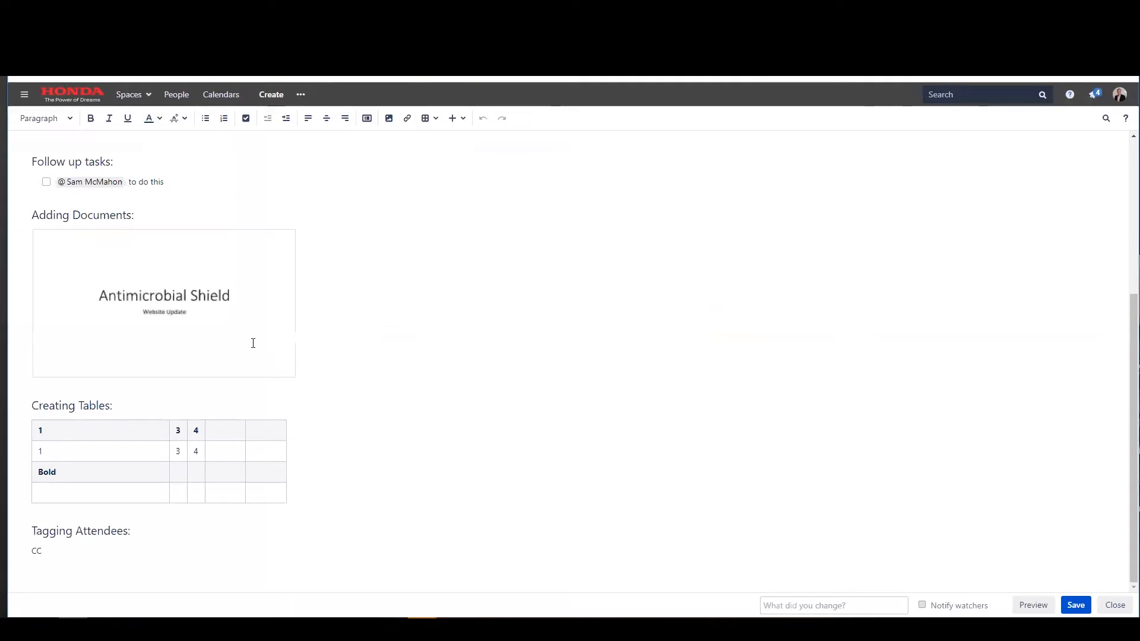
scroll(253, 343, "up", 4)
key("ctrl+a")
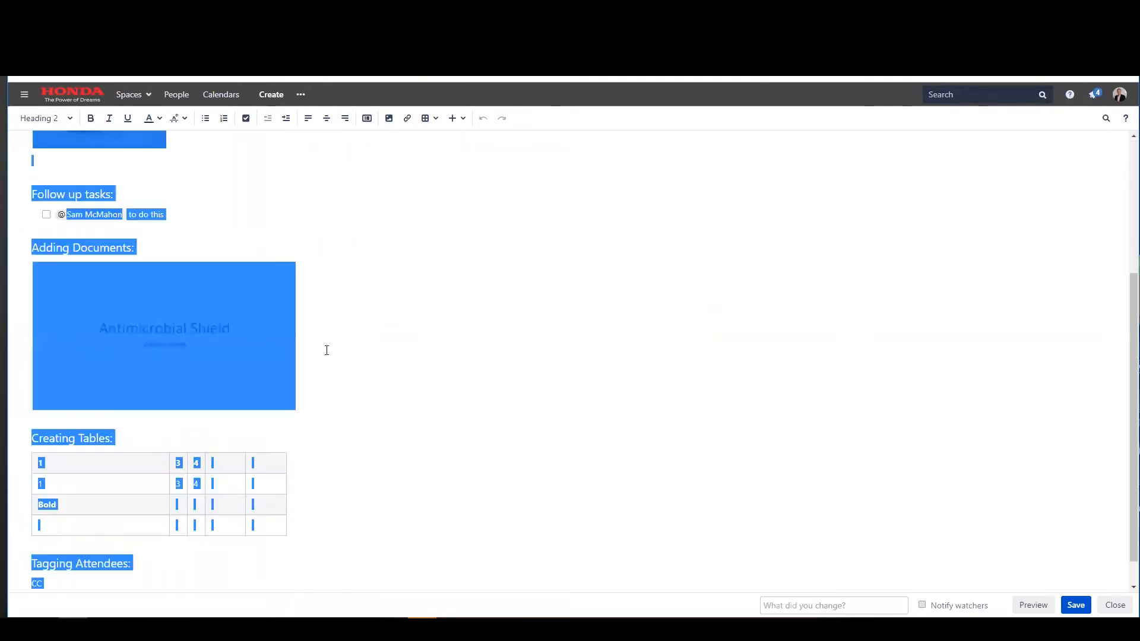
left_click(175, 225)
type("hsjauih")
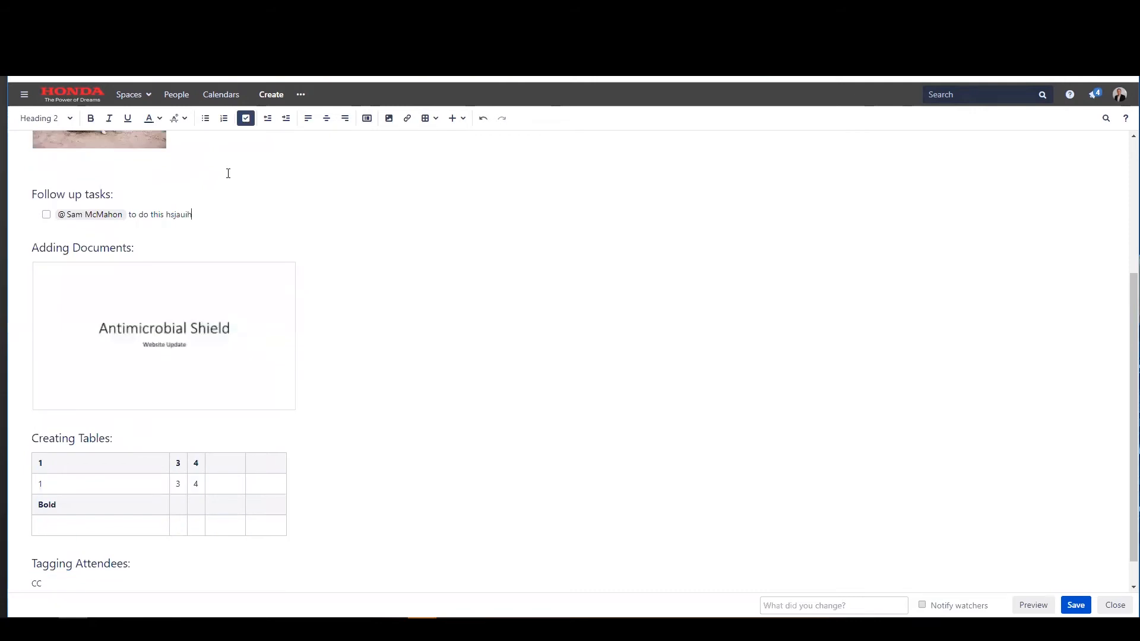
type("dhas")
Enlarge the car photo under the inserted link to the 600px preset size
scroll(267, 225, "up", 2)
scroll(316, 280, "up", 3)
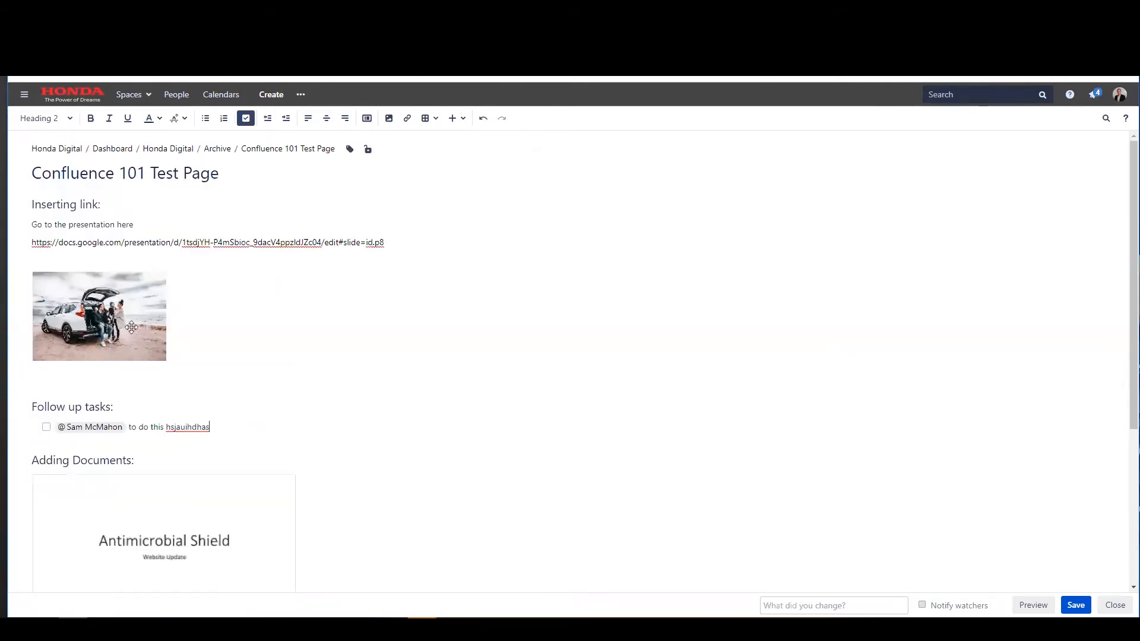
left_click(117, 306)
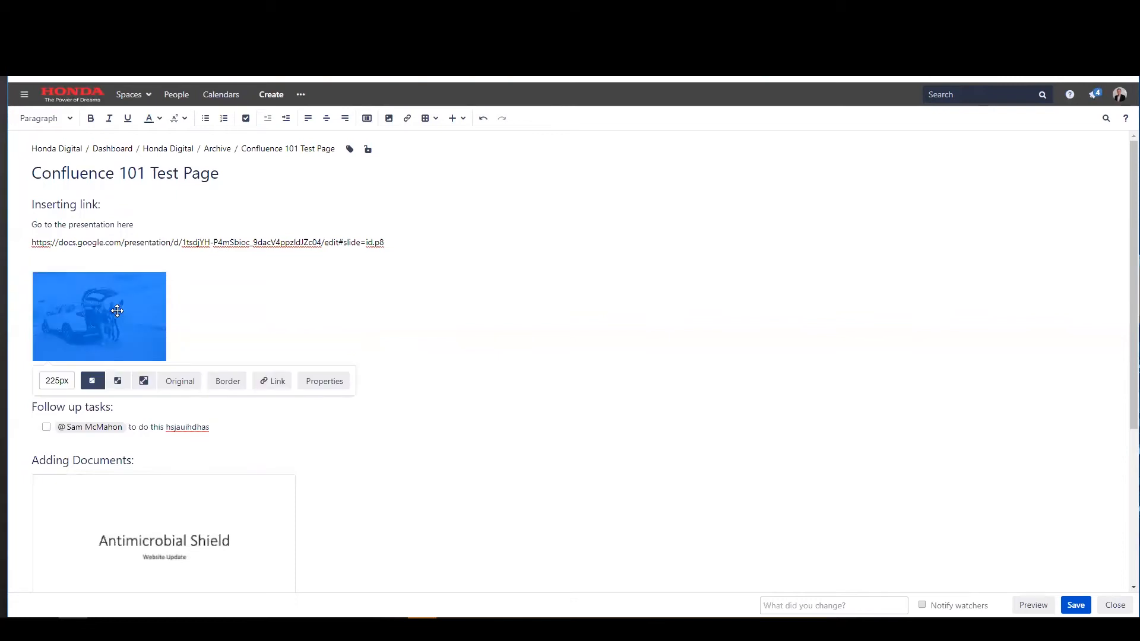
left_click(145, 384)
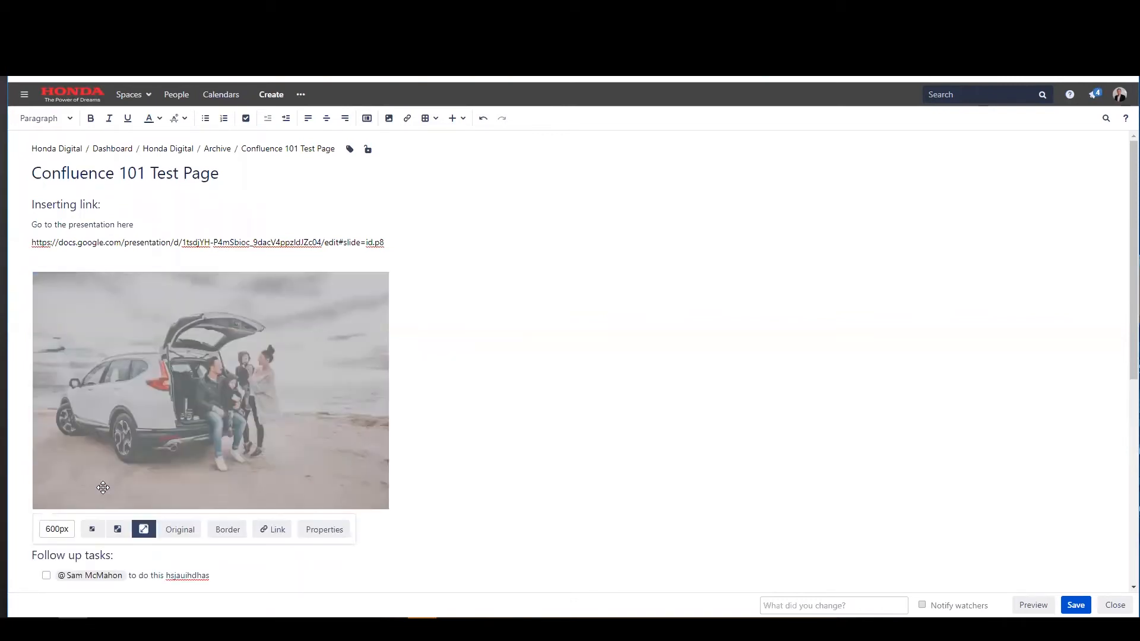
left_click(626, 385)
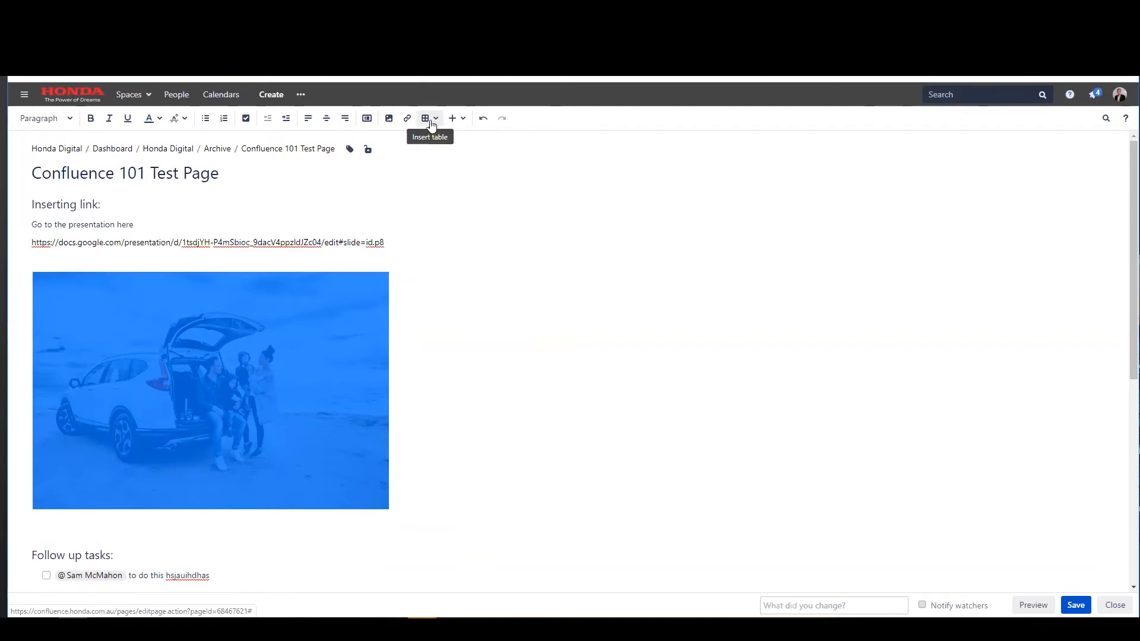
Insert a 5 x 4 table with a heading row on a new line below the Creating Tables heading
scroll(389, 285, "down", 4)
scroll(215, 365, "down", 3)
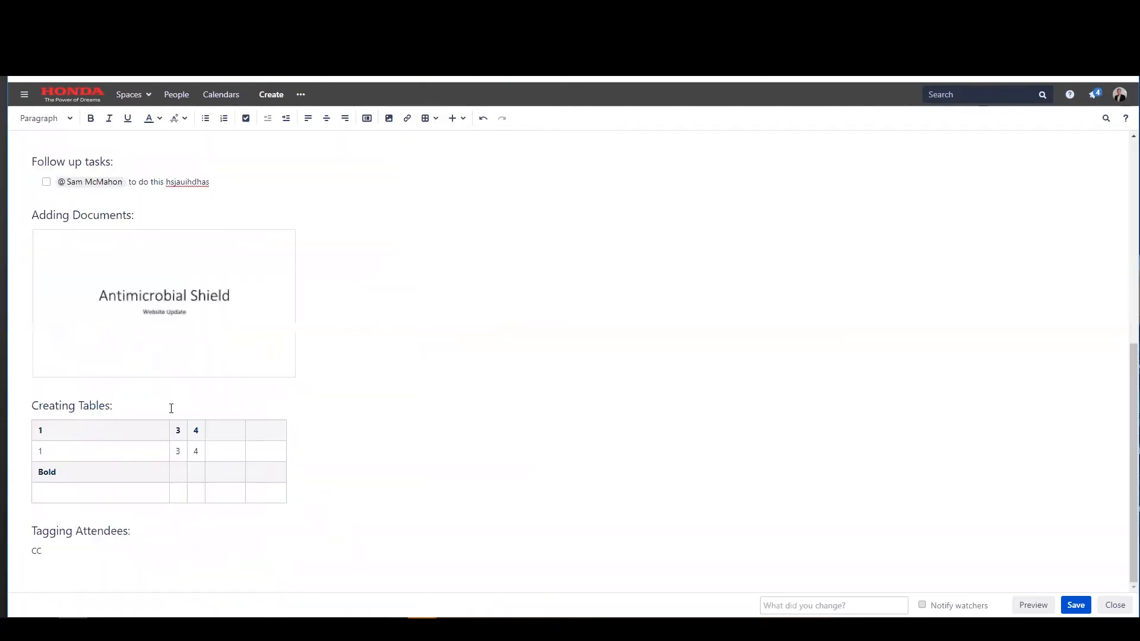
left_click(389, 357)
key("Return")
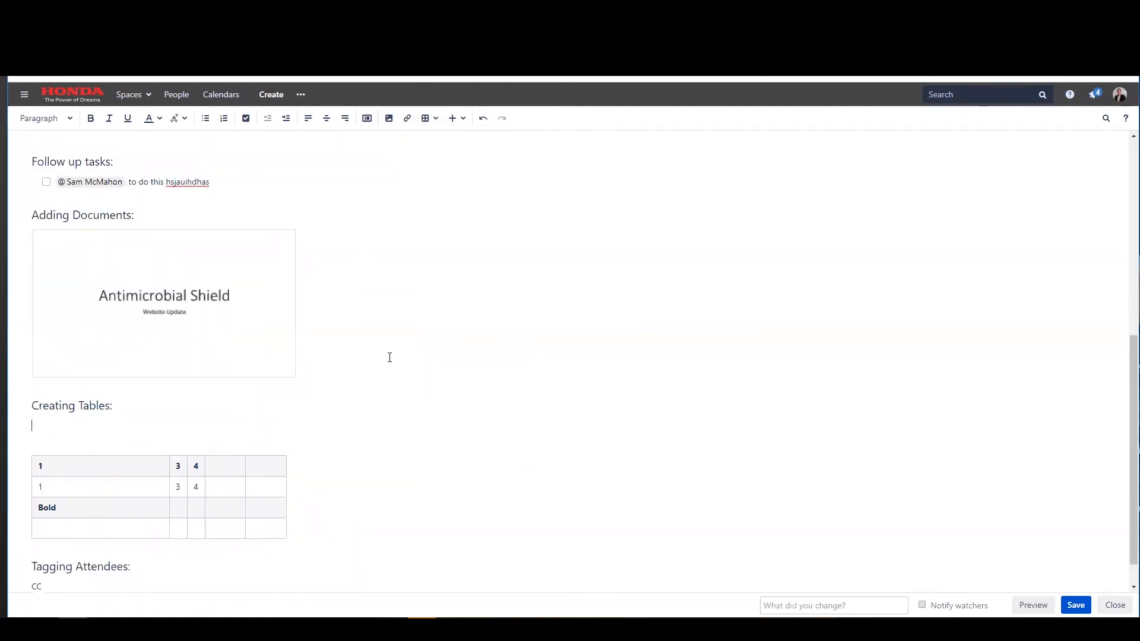
left_click(431, 119)
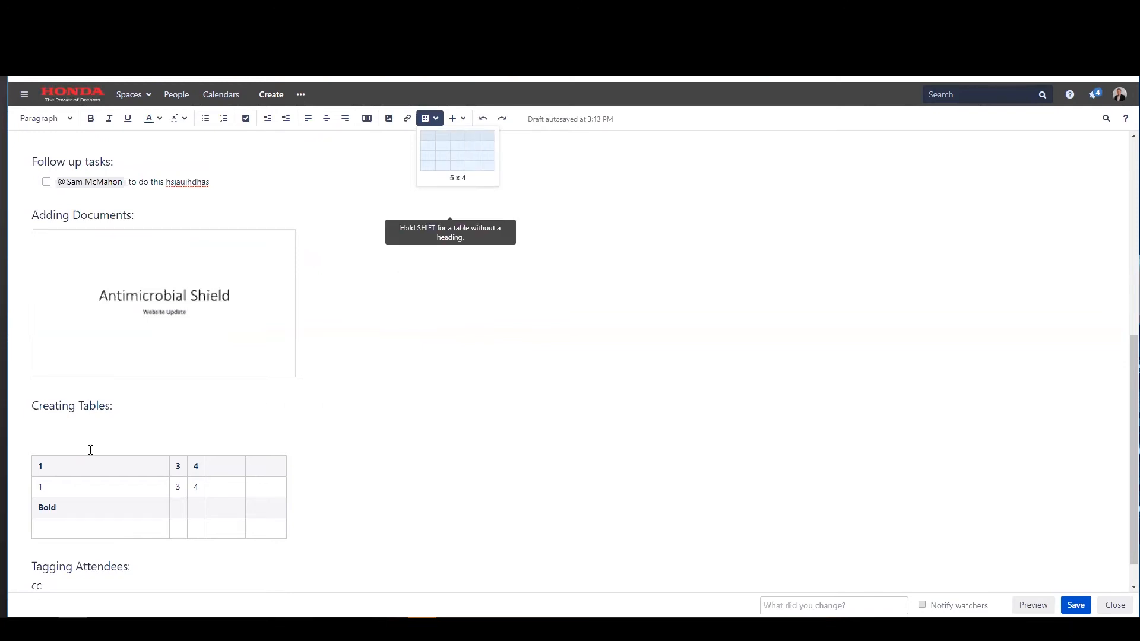
Enter klmdskmf, fdmklsmfds and kfdsmjkfd as headings in the new table and delete one of its empty columns
type("klmdskmf ")
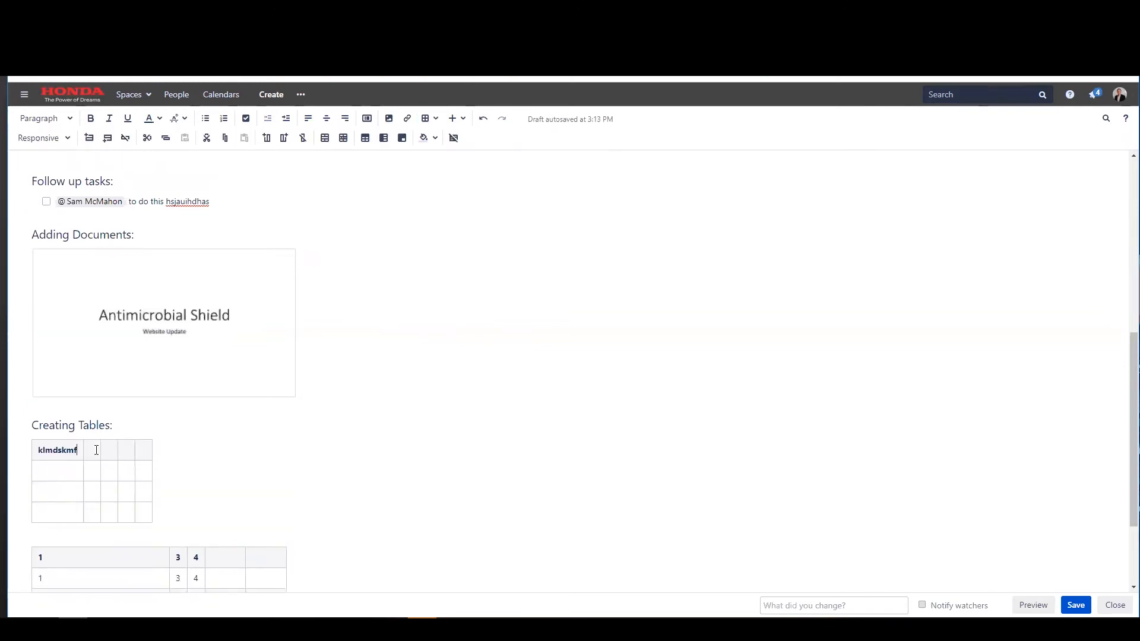
type("fdmklsmfds")
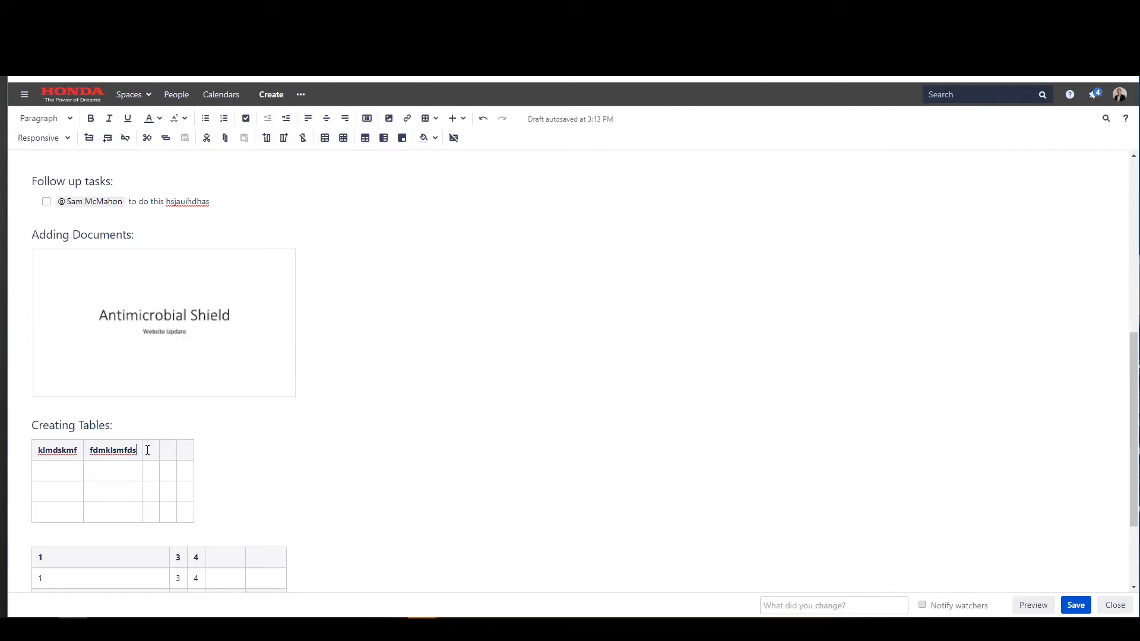
left_click(304, 141)
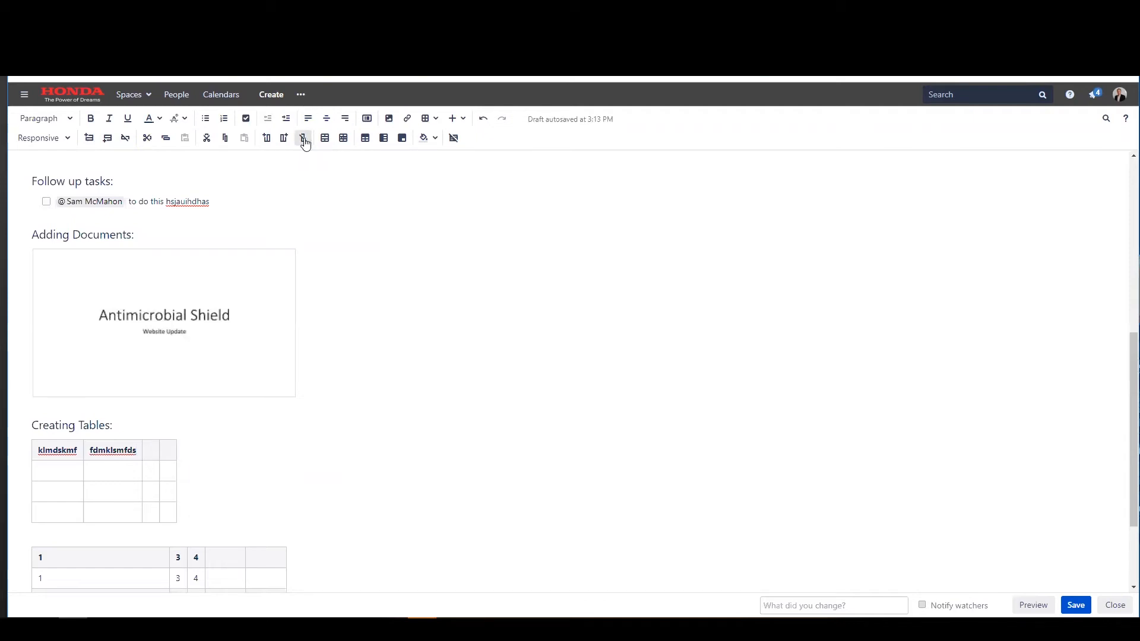
type("kfdsmjkfd")
Make the new table's first column a heading column and enter kmfdsmfkds and dsakldjmas in the second row's next two cells
left_click(35, 467)
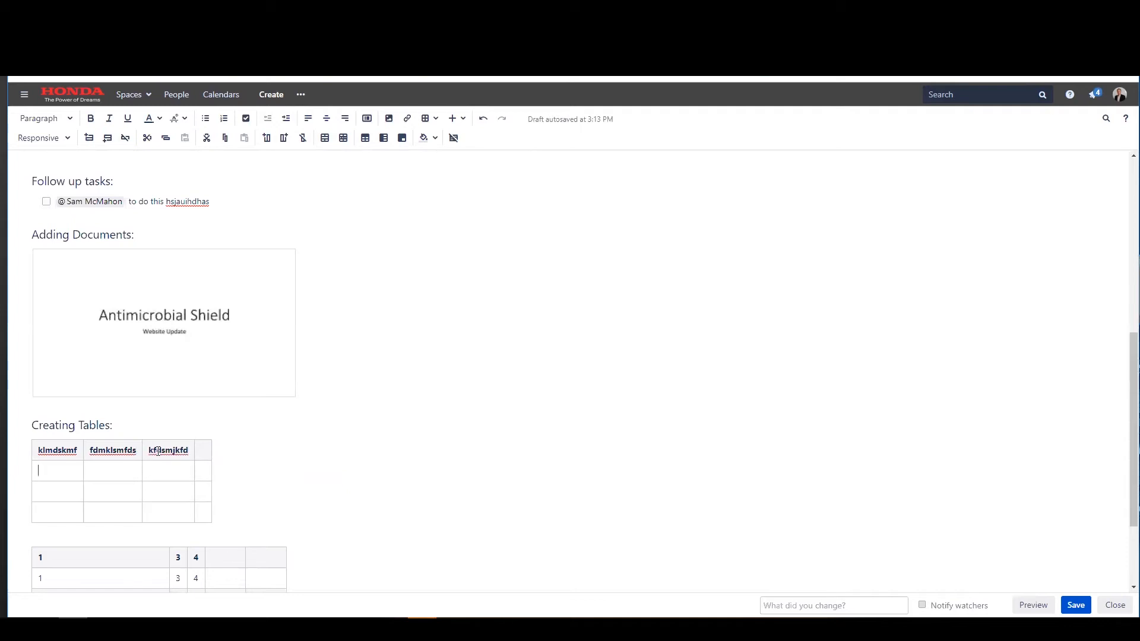
left_click(383, 139)
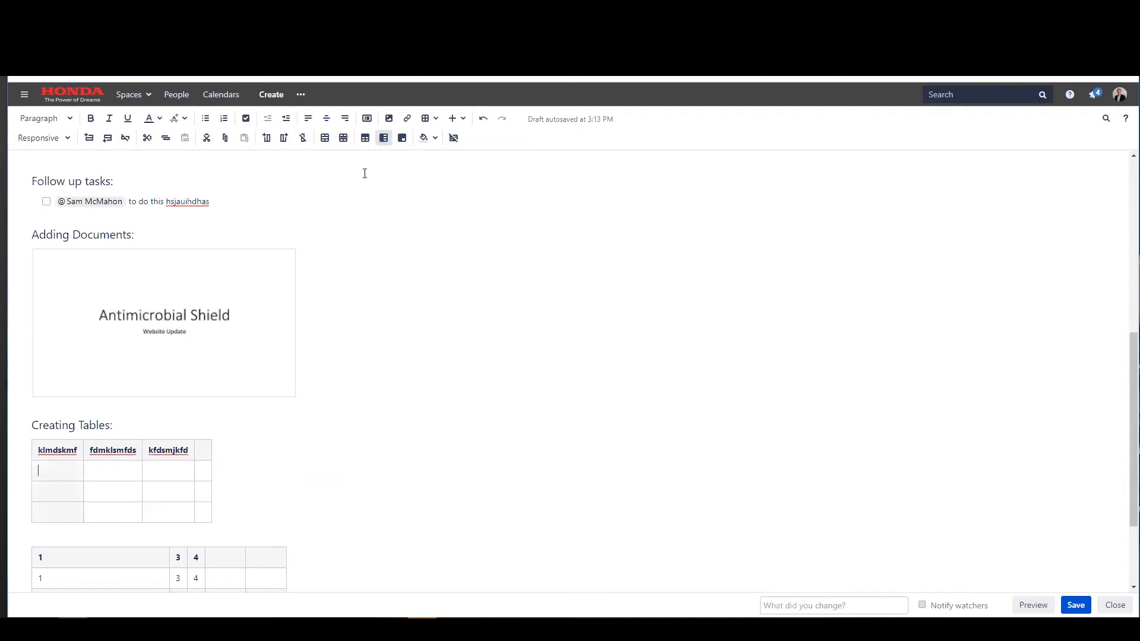
left_click(123, 473)
type("kmfdsmfkds")
left_click(148, 470)
type("dsakldjmas")
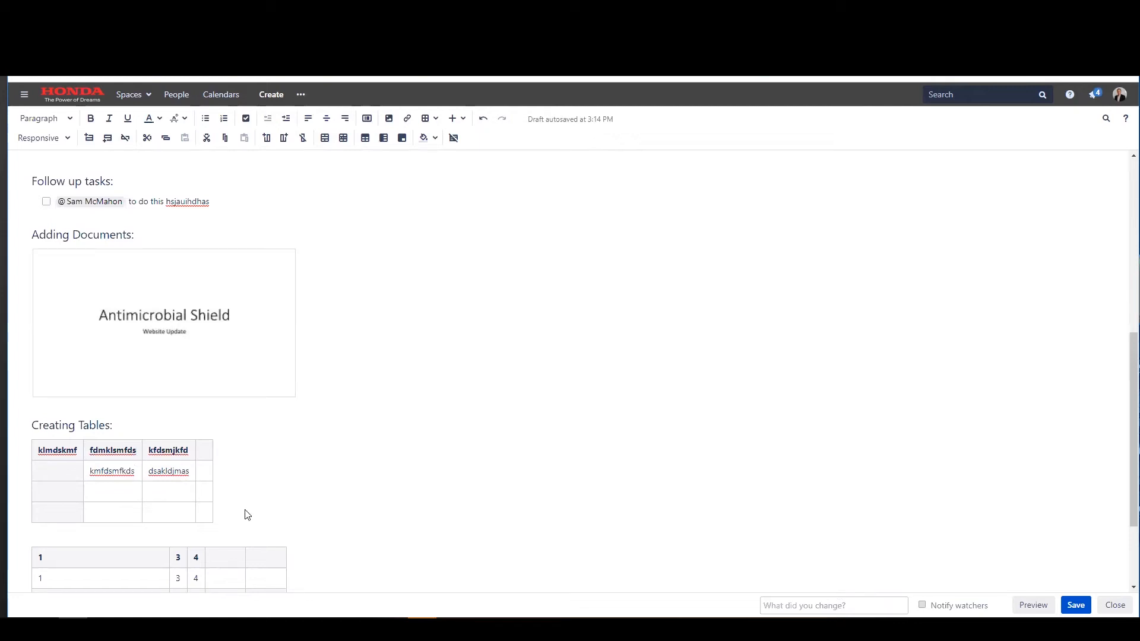
Delete the newly inserted table below the Creating Tables heading
left_click(34, 447)
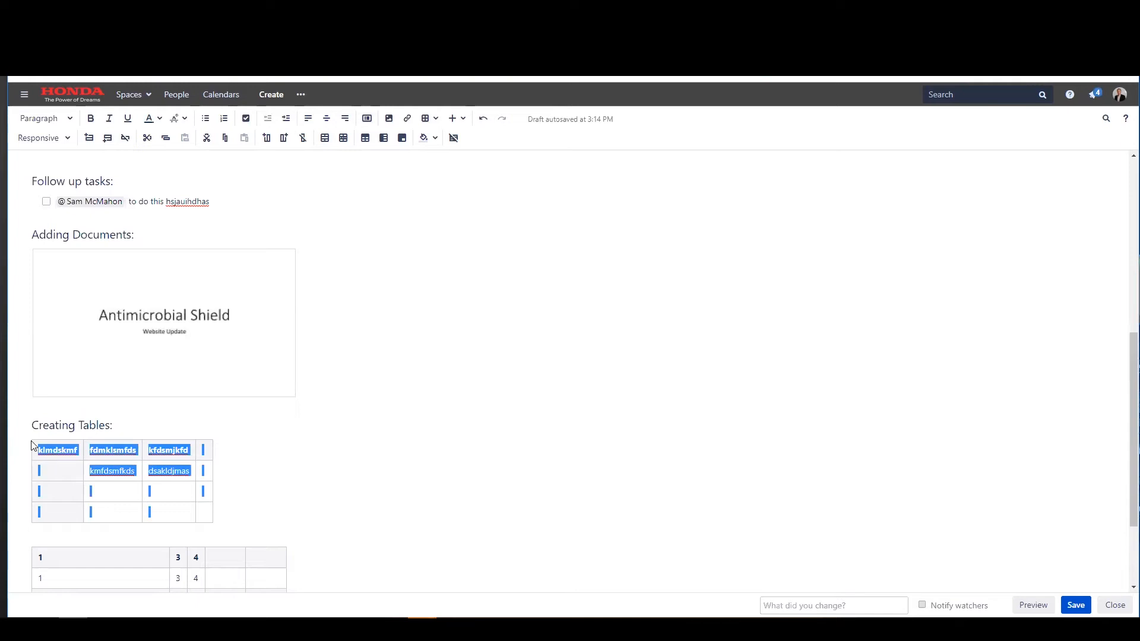
key("Delete")
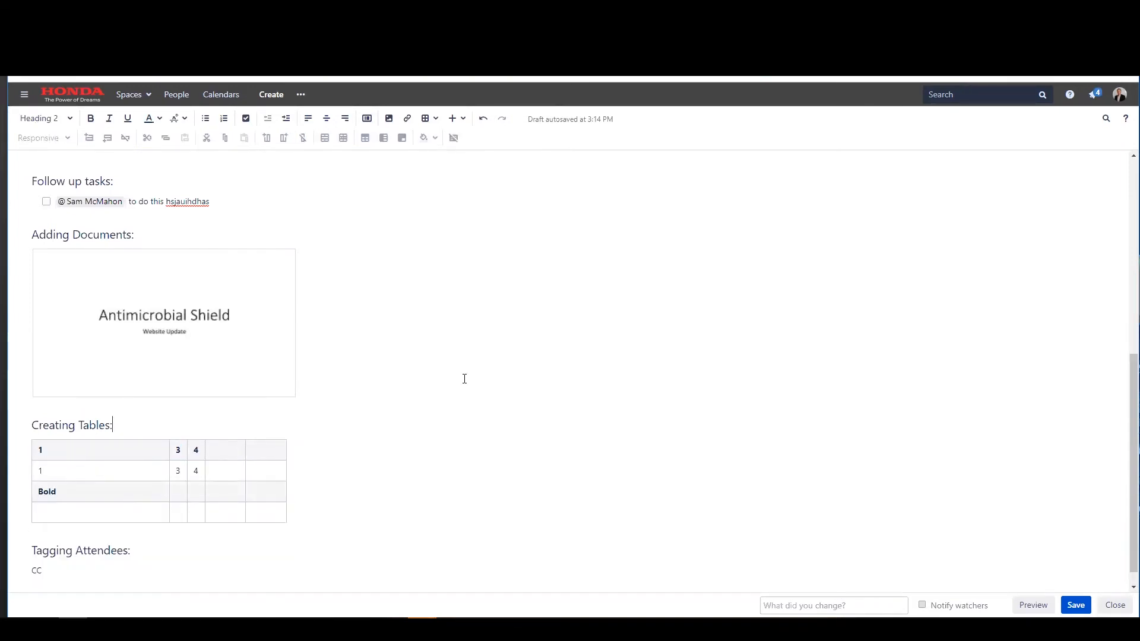
scroll(273, 315, "down", 1)
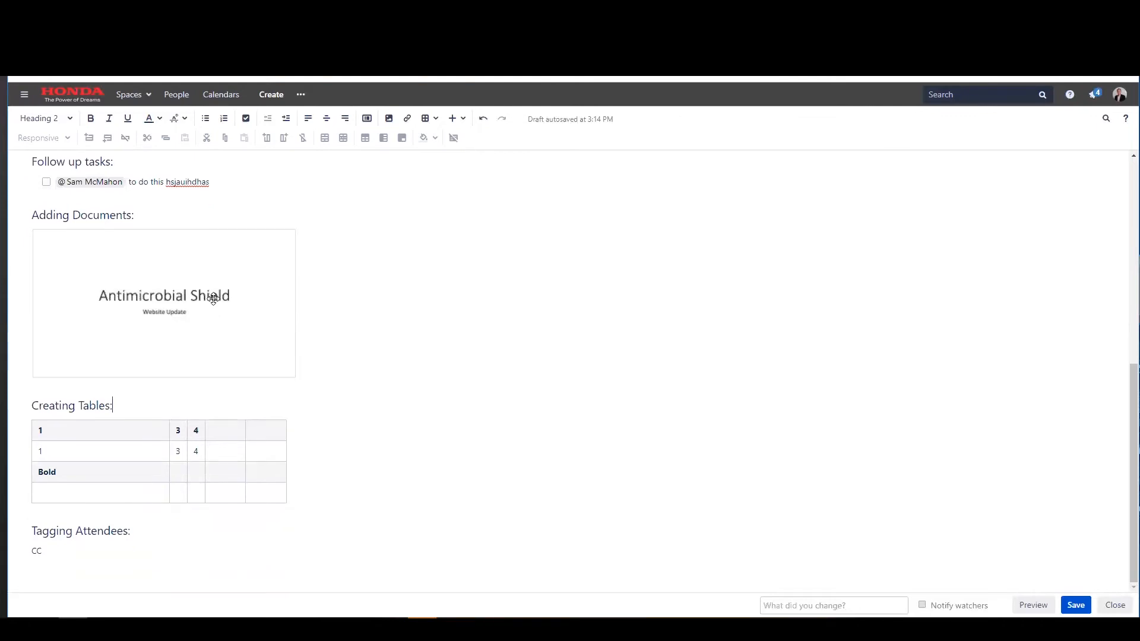
left_click(215, 298)
left_click(350, 286)
Add a second follow-up task that mentions a colleague with the text "mlmslfdmslfds", and save the page
scroll(251, 419, "up", 5)
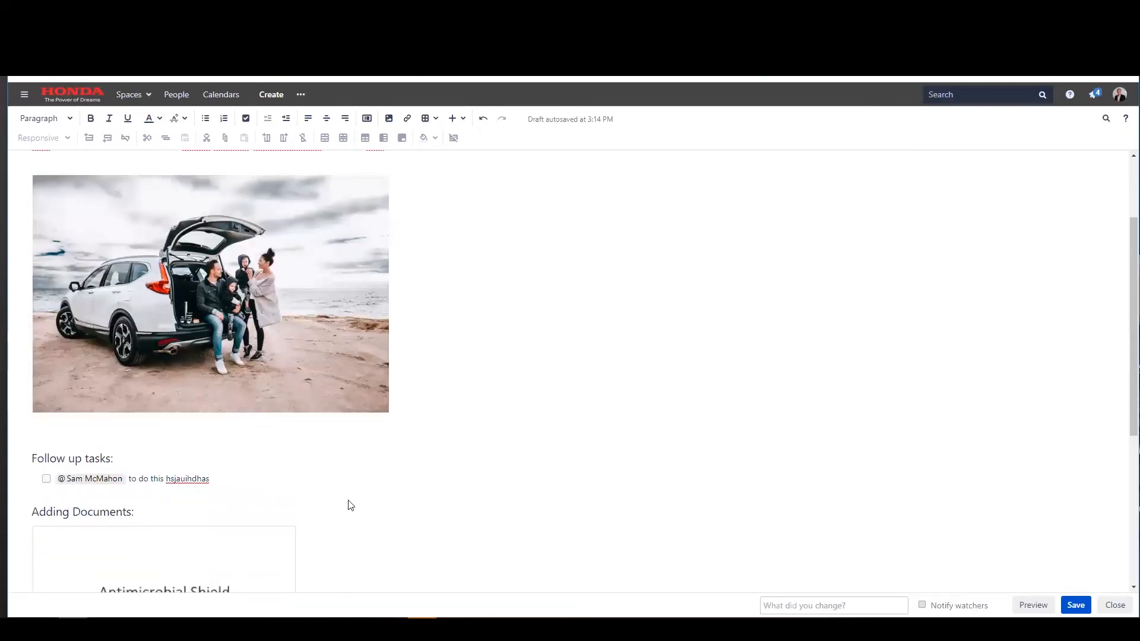
left_click(236, 480)
key("Return")
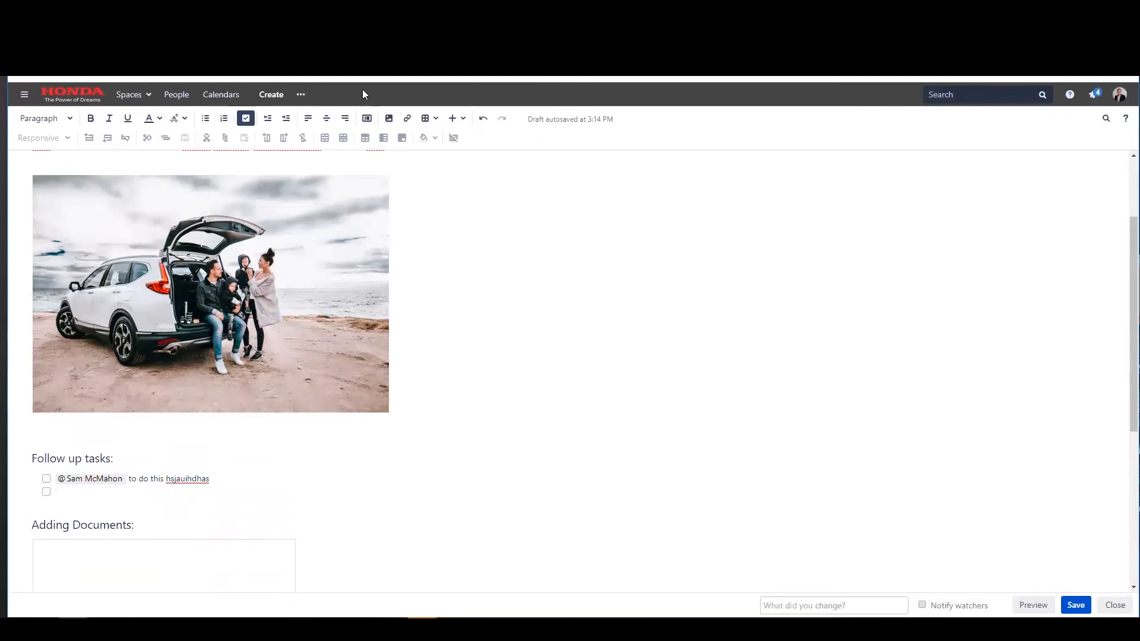
left_click(455, 119)
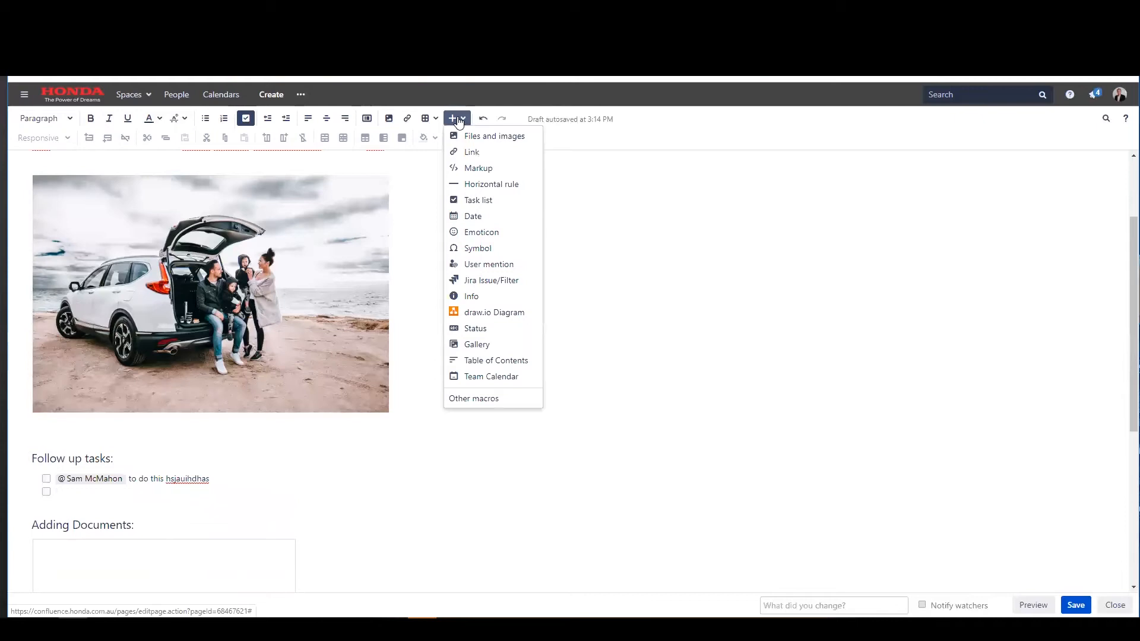
left_click(474, 202)
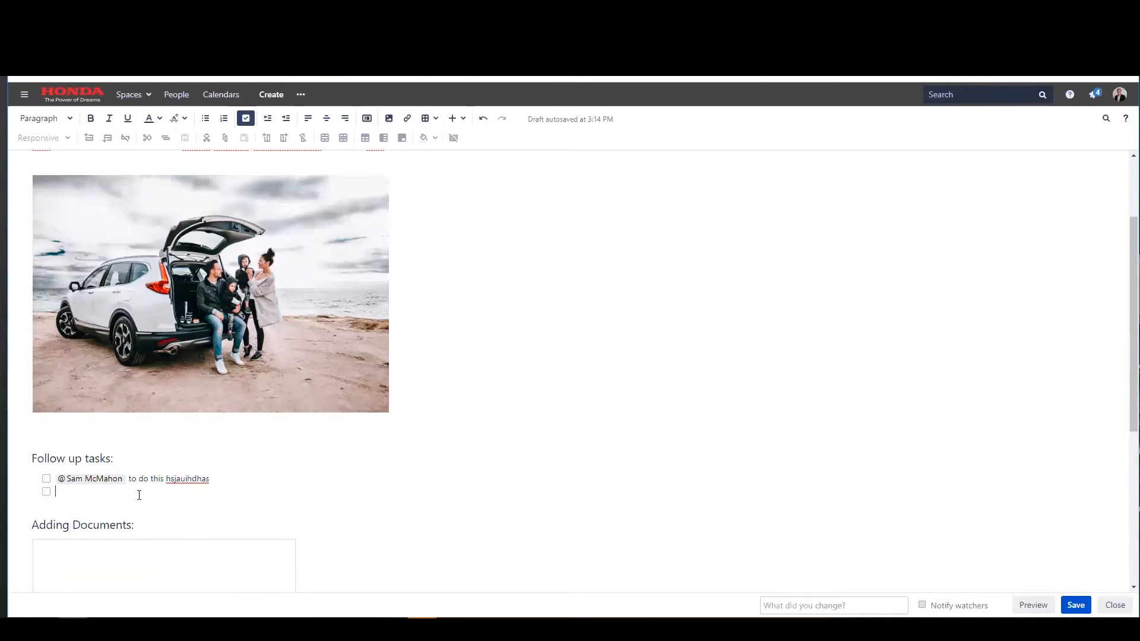
type("@ cla")
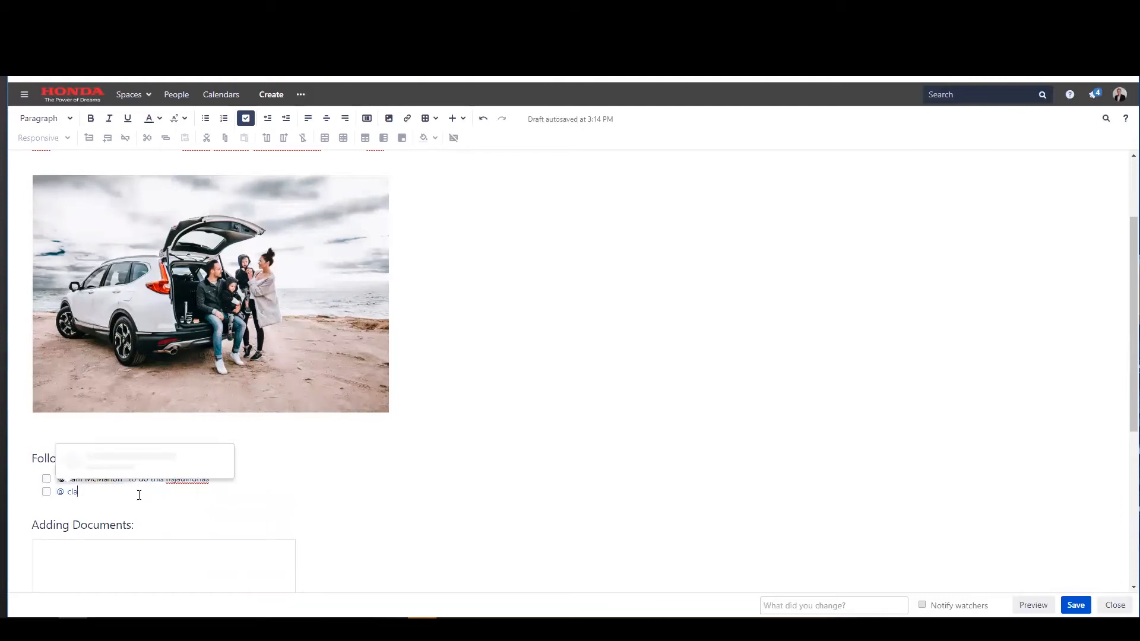
type("ire")
key("Return")
type("mlmslfdmslfds")
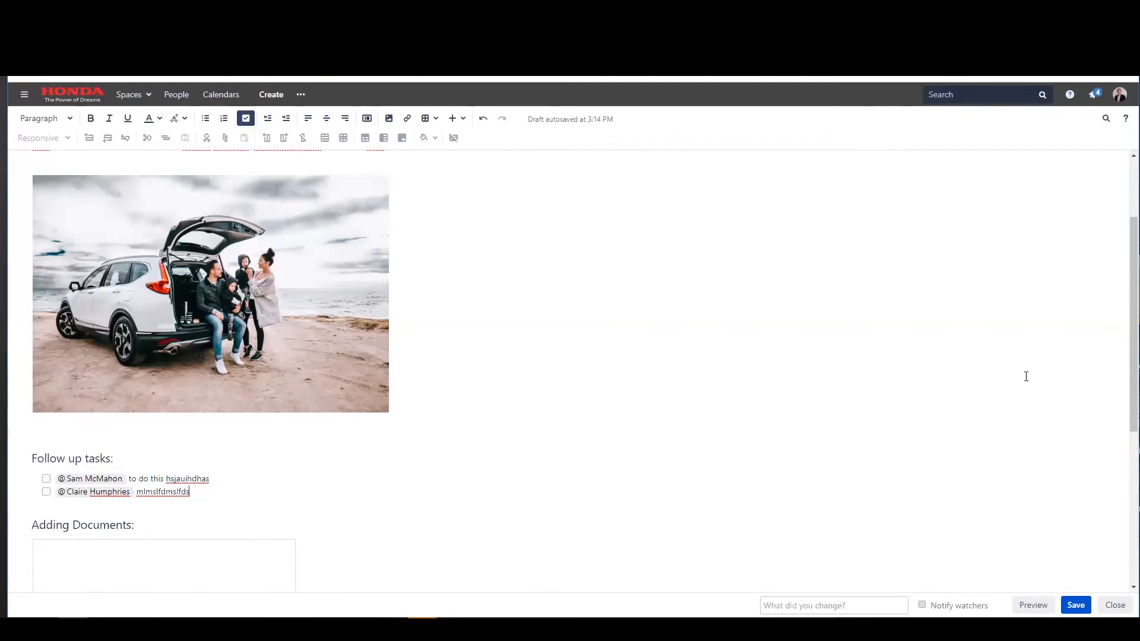
left_click(1075, 606)
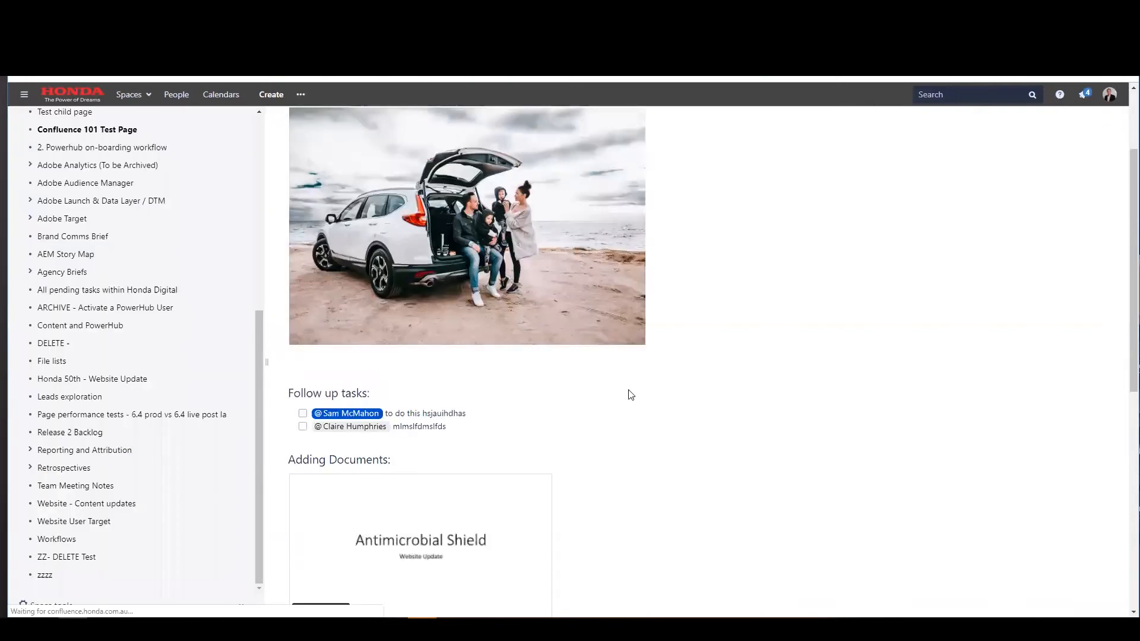
Open the embedded Antimicrobial Shield presentation in the preview, look through its slides, and return to the page
scroll(447, 363, "down", 3)
left_click(428, 389)
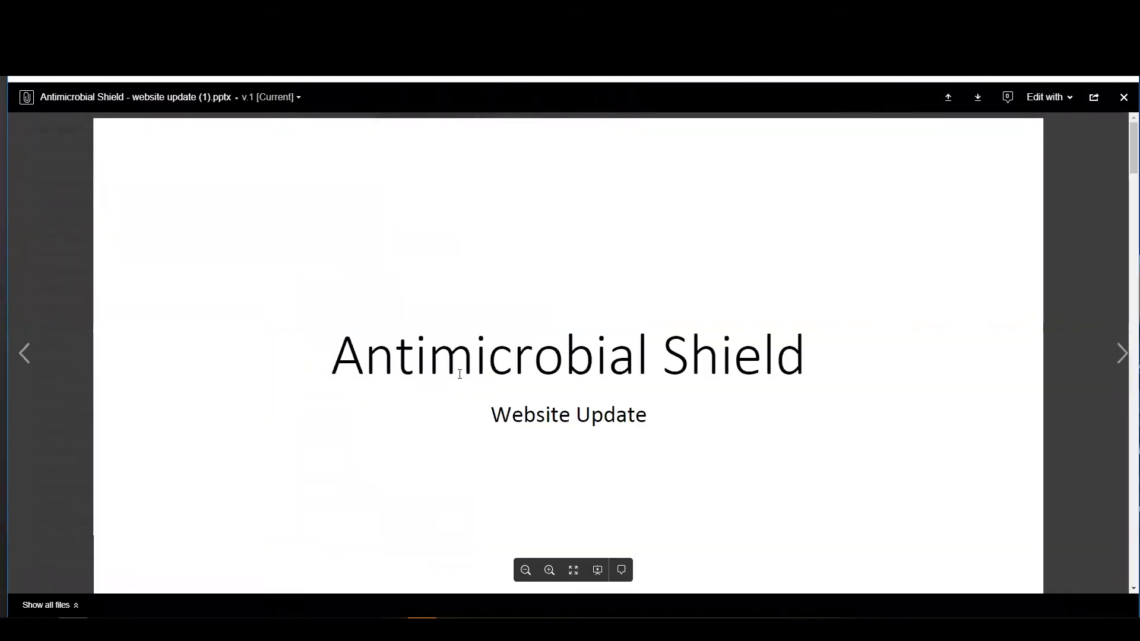
scroll(471, 364, "down", 5)
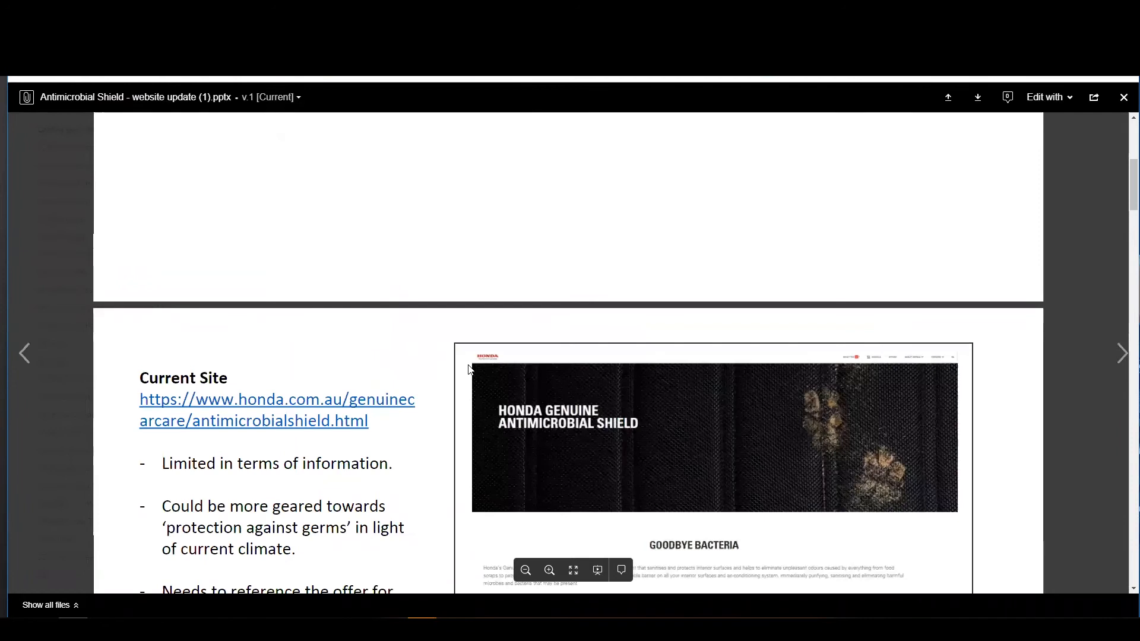
scroll(473, 373, "down", 5)
scroll(333, 323, "up", 3)
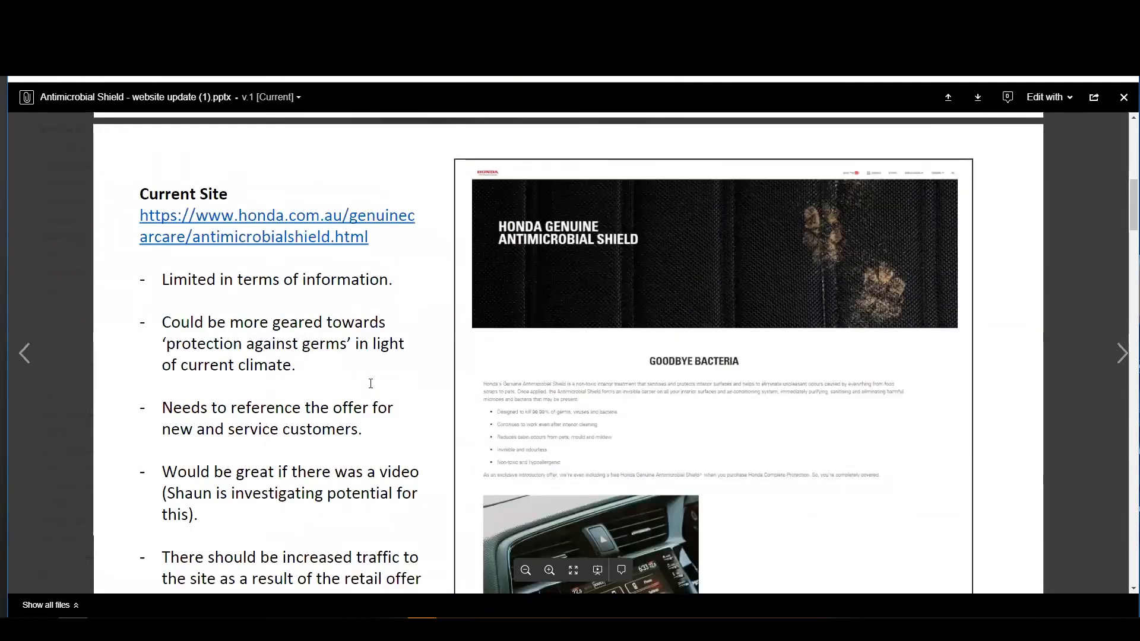
scroll(424, 514, "down", 7)
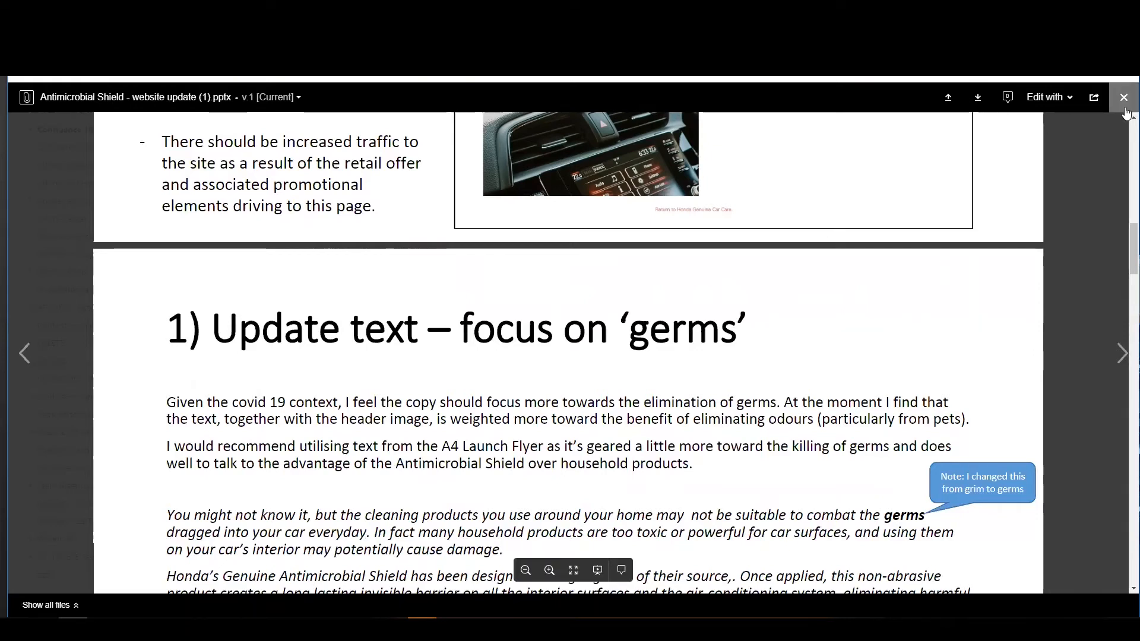
scroll(836, 326, "down", 5)
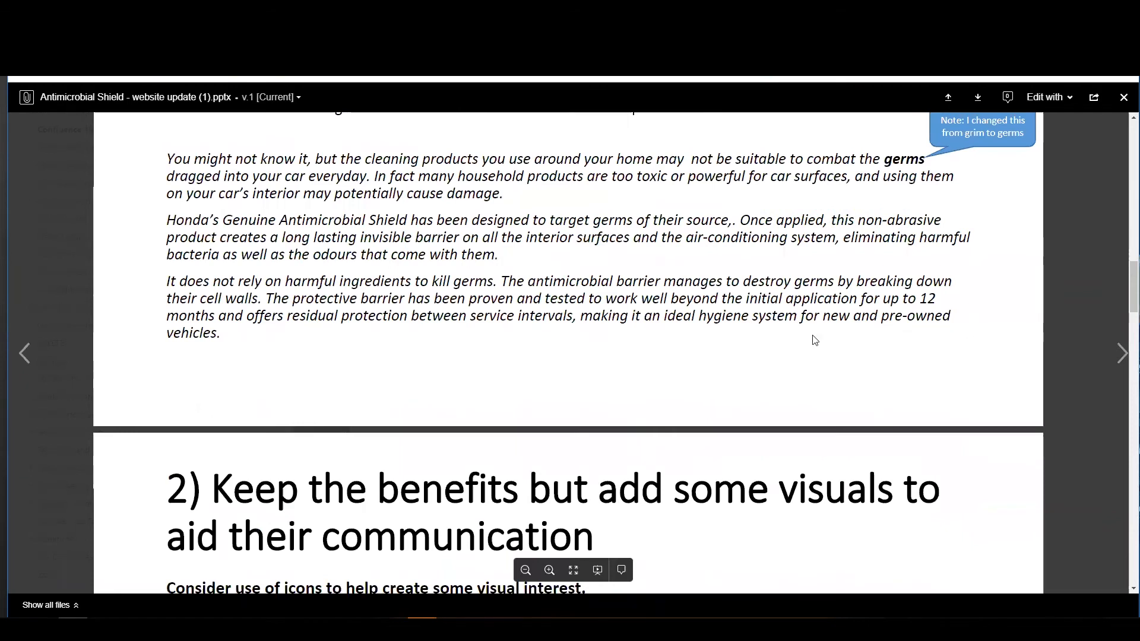
scroll(807, 341, "down", 5)
scroll(787, 346, "down", 1)
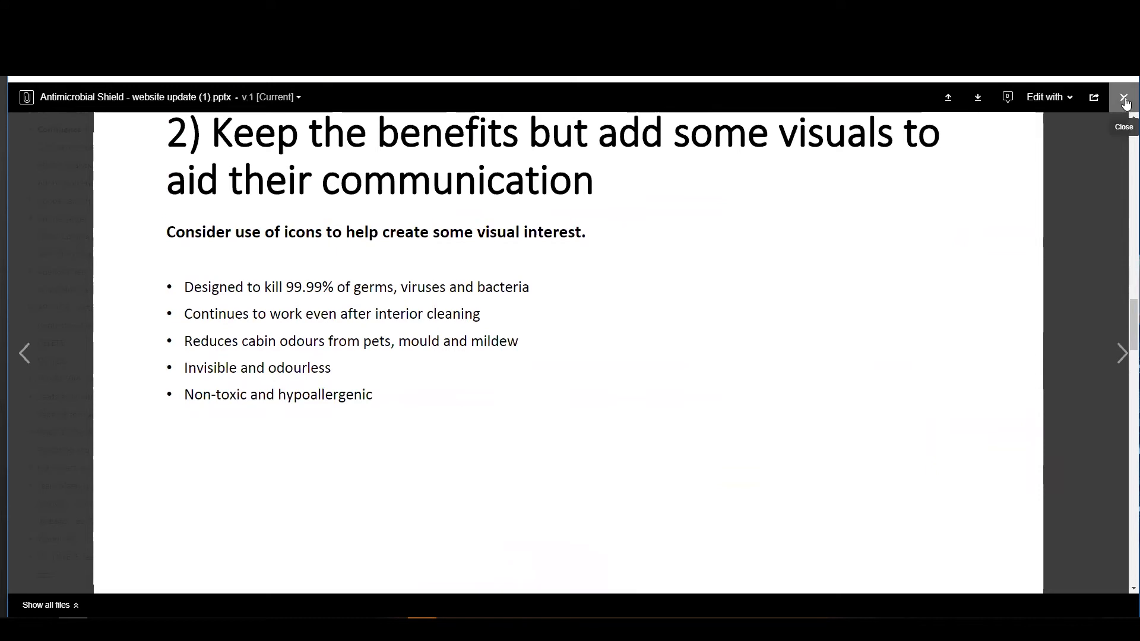
scroll(844, 323, "down", 5)
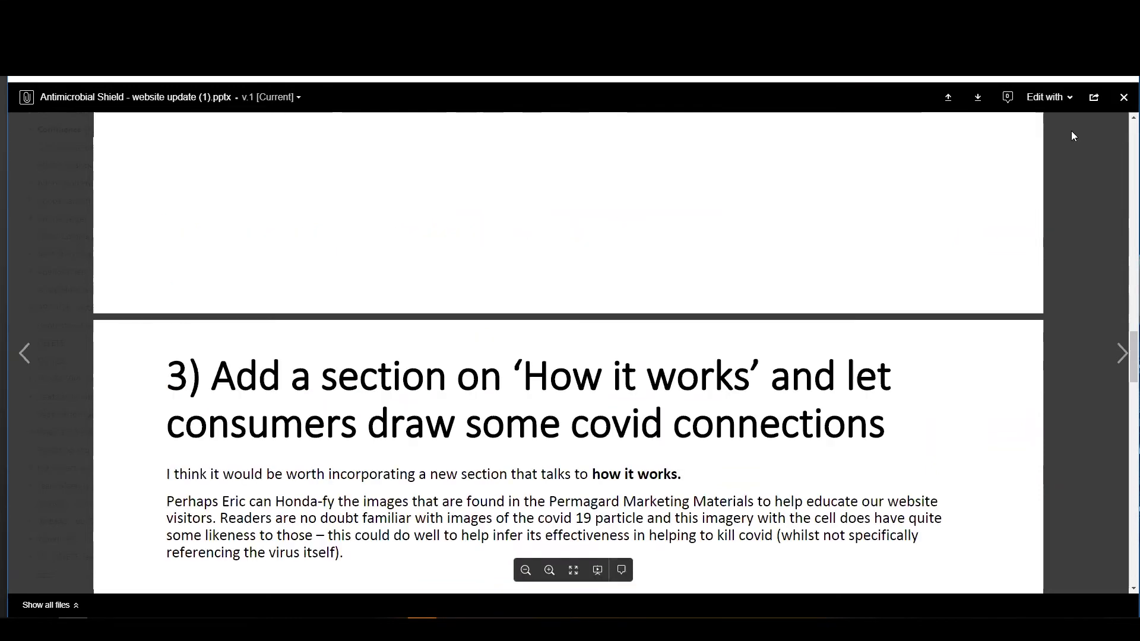
scroll(1071, 130, "down", 5)
left_click(1126, 102)
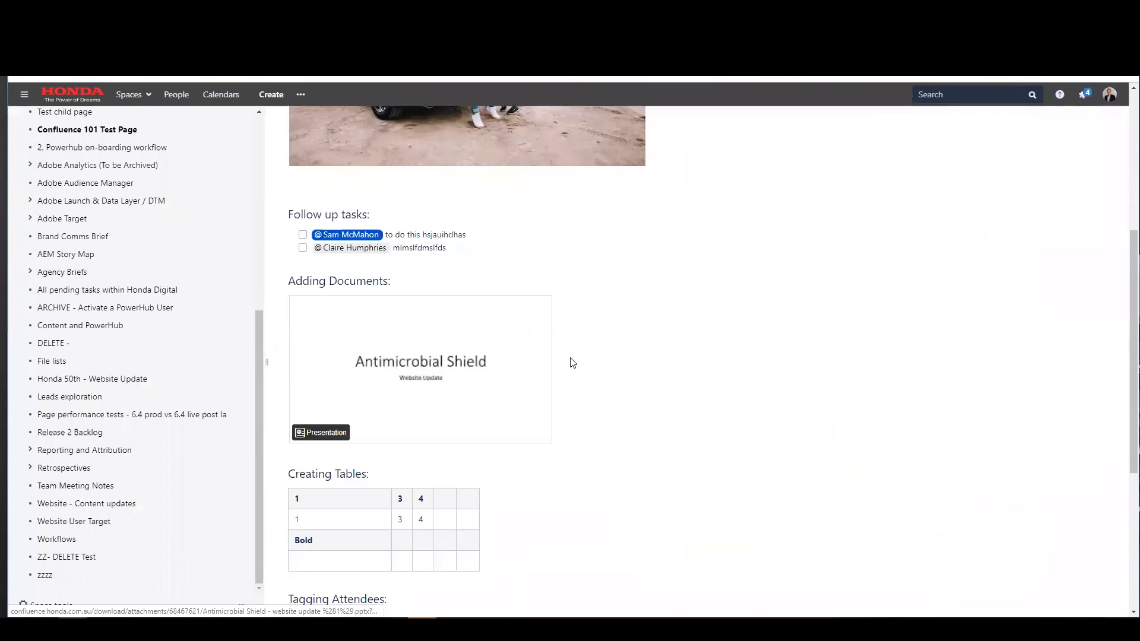
Review the saved page down to its comments and open it for editing
scroll(575, 362, "down", 5)
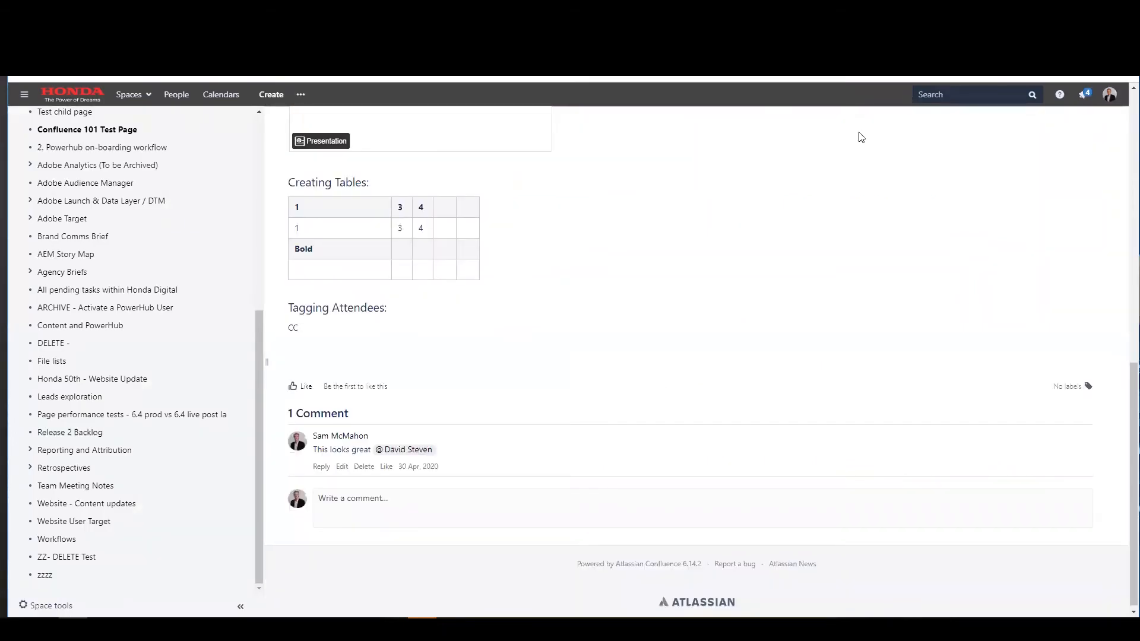
scroll(857, 135, "up", 7)
left_click(870, 124)
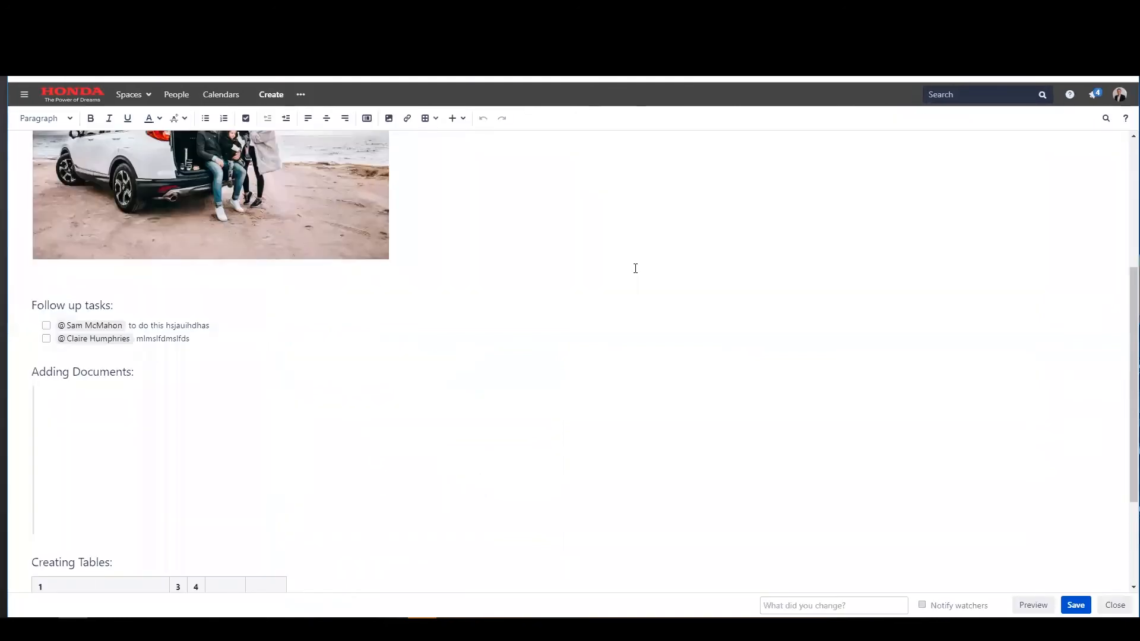
scroll(279, 365, "down", 2)
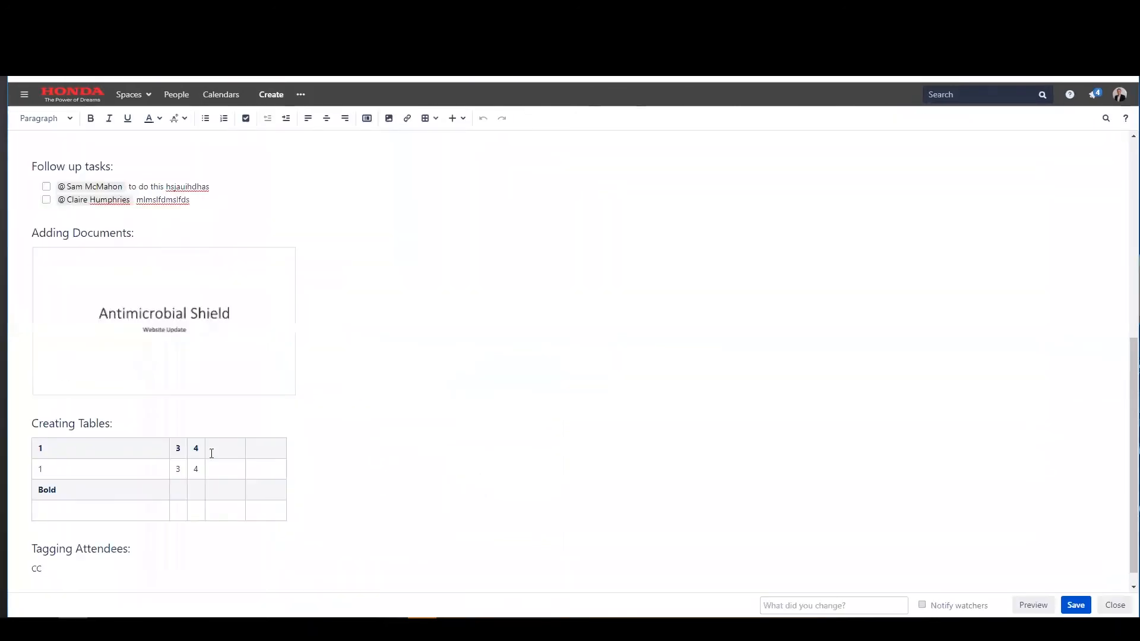
Mention a colleague after CC under the Tagging Attendees heading
left_click(93, 569)
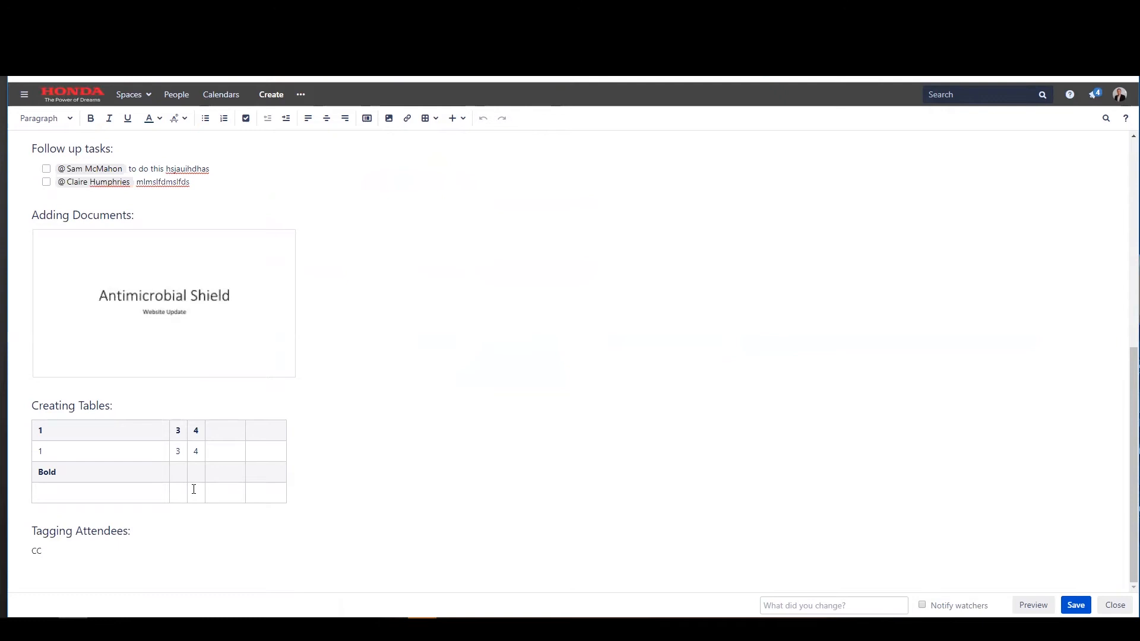
type("@ swa")
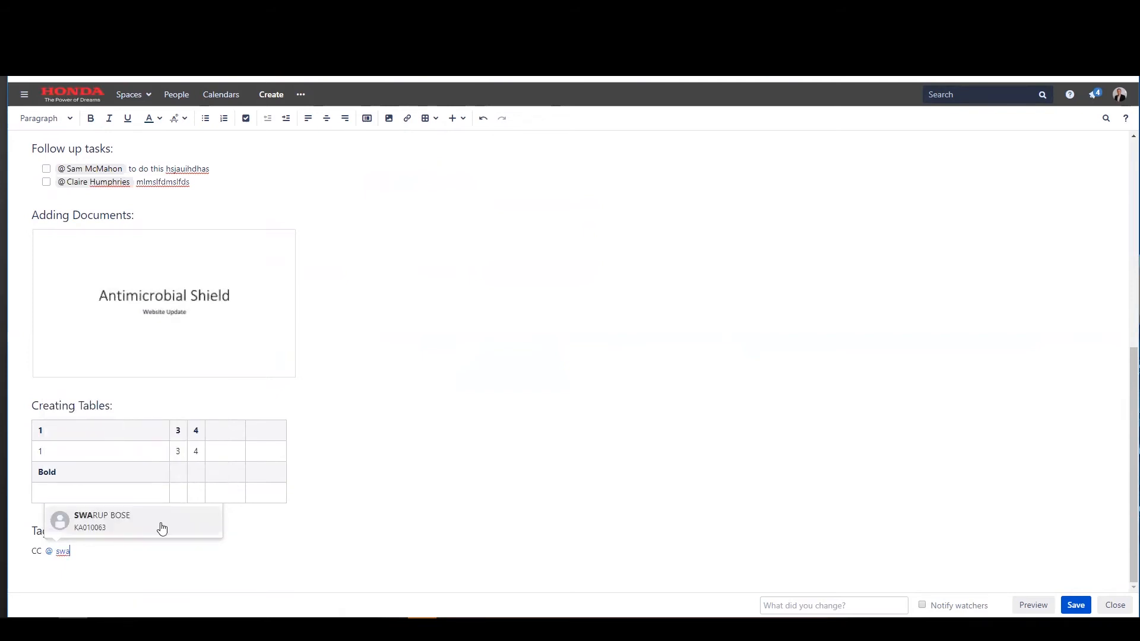
key("Return")
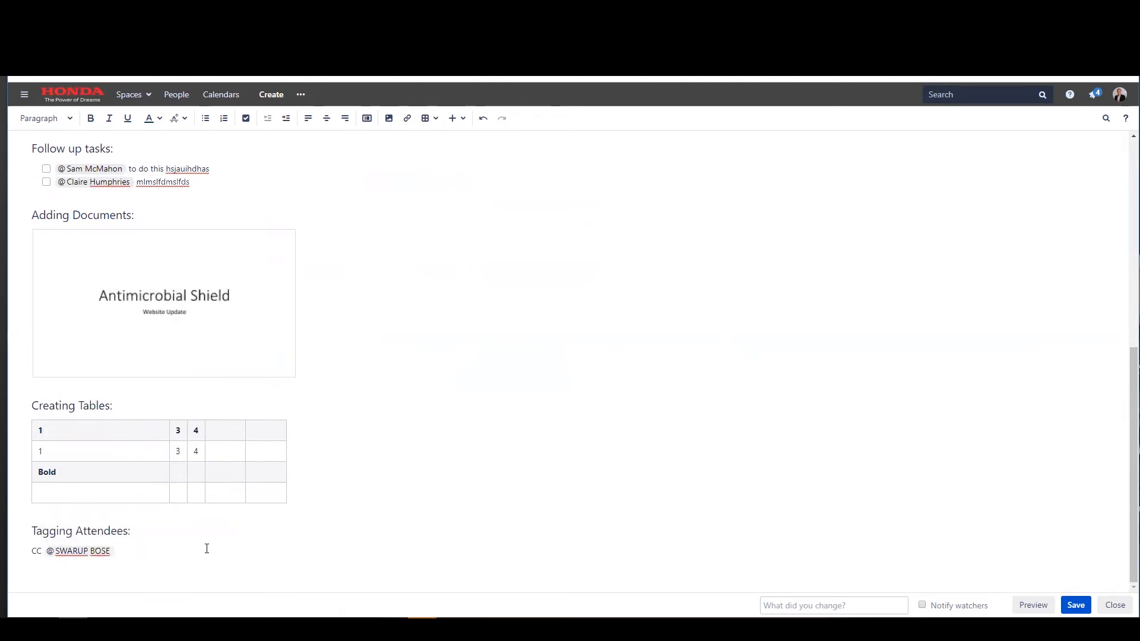
Delete the colleague mention after CC under Tagging Attendees
key("BackSpace")
key("BackSpace")
key("BackSpace")
key("BackSpace")
key("BackSpace")
key("BackSpace")
key("BackSpace")
key("BackSpace")
key("BackSpace")
key("BackSpace")
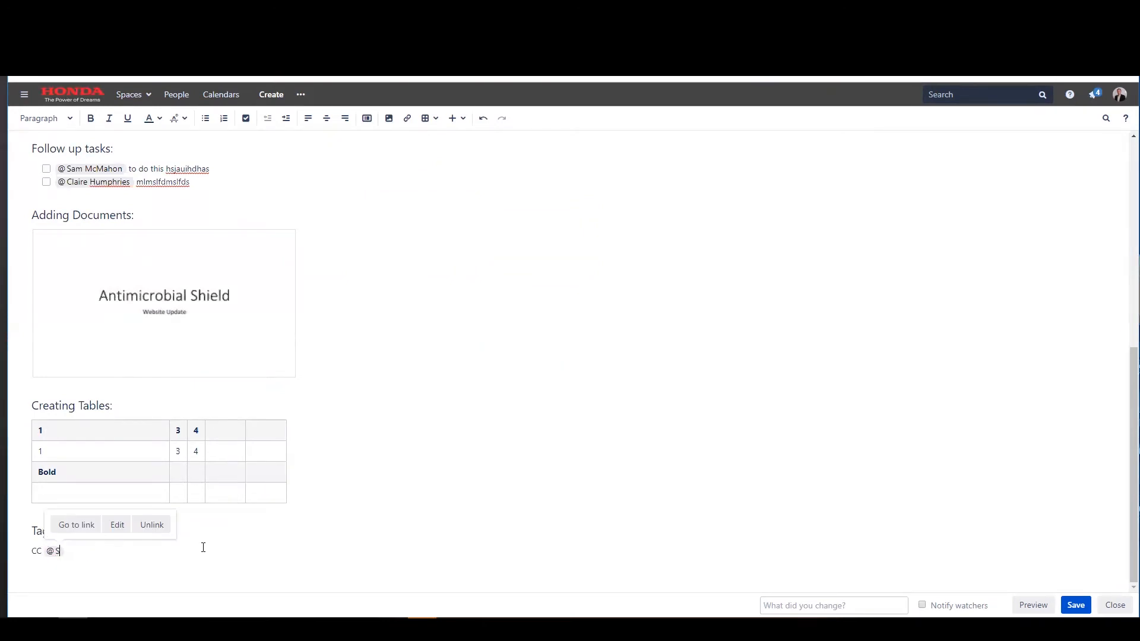
key("BackSpace")
key("BackSpace")
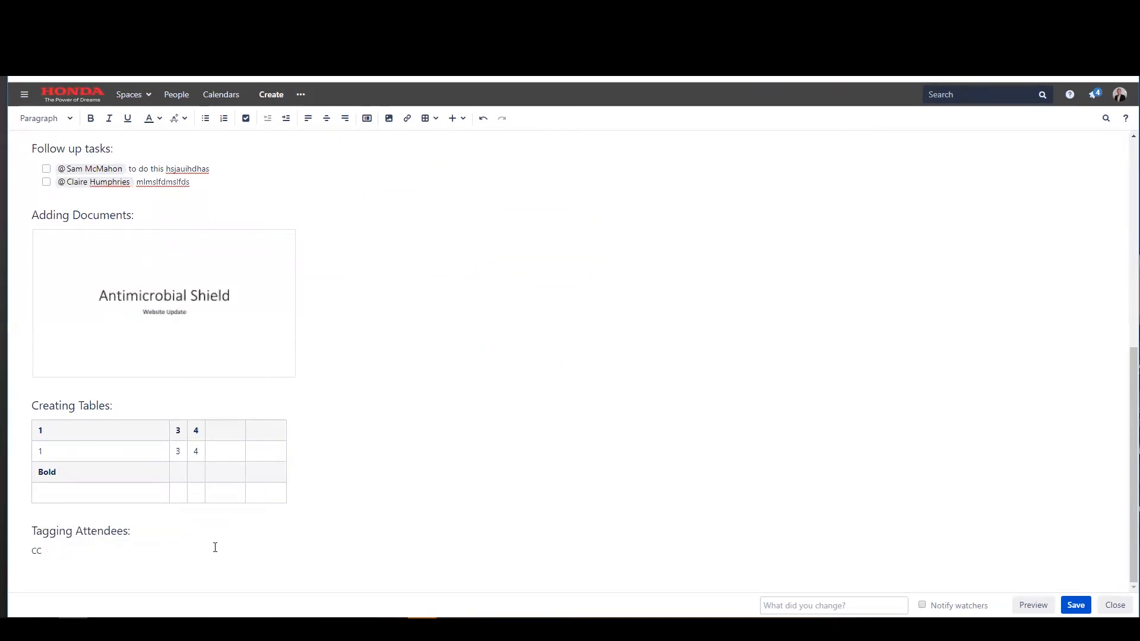
Mention a different colleague after CC under Tagging Attendees and close the editor without saving the page
type("@Dy")
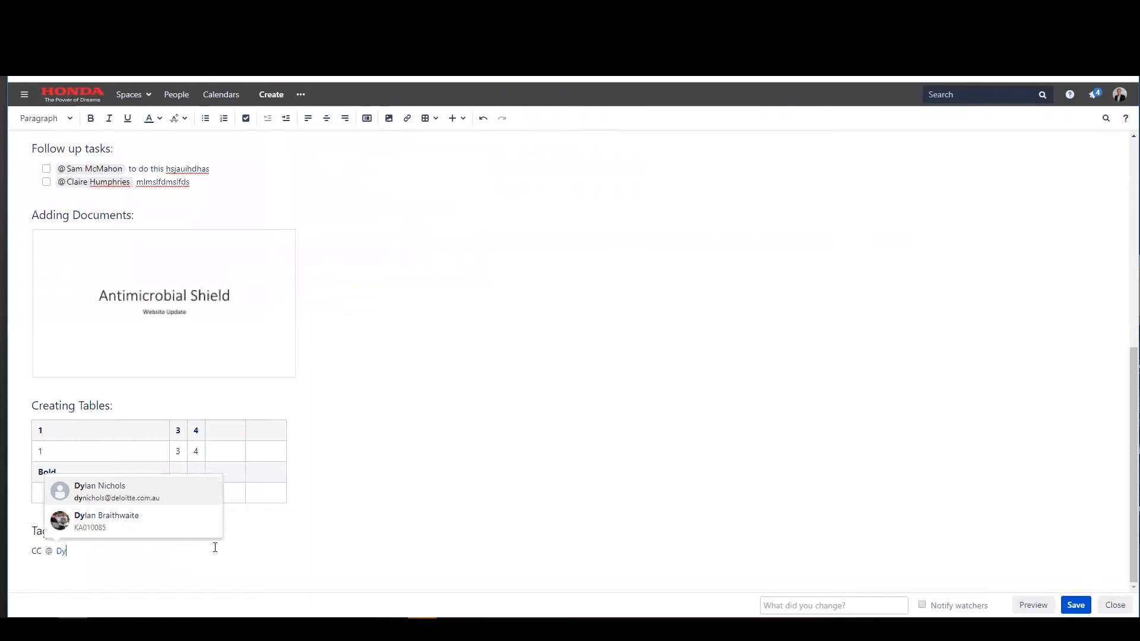
key("Down")
key("Return")
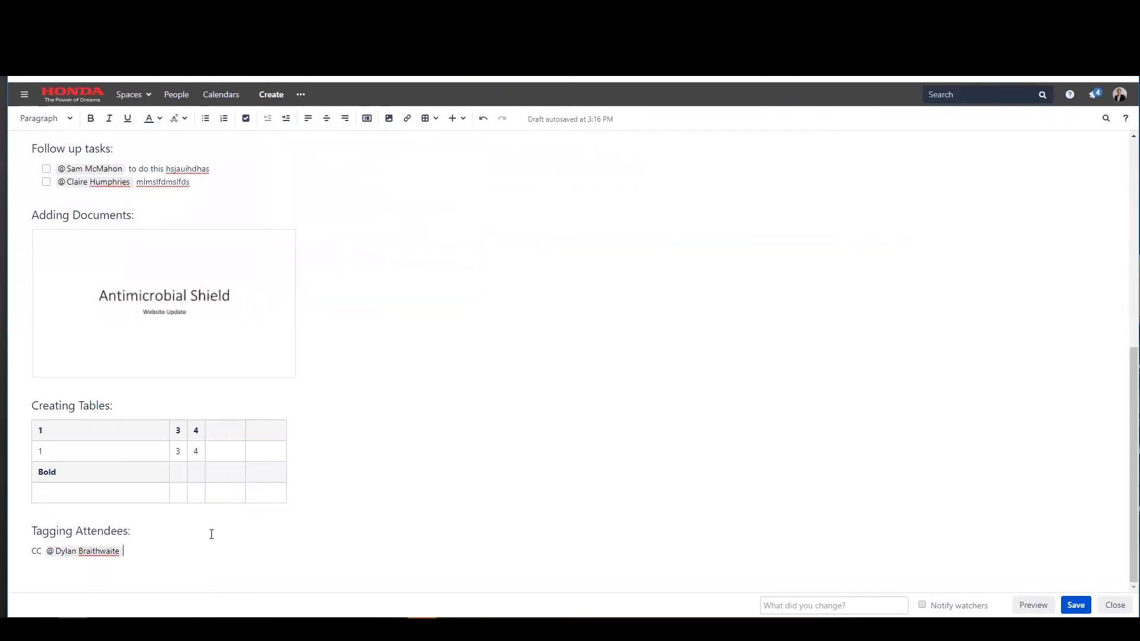
key("Return")
left_click(1120, 611)
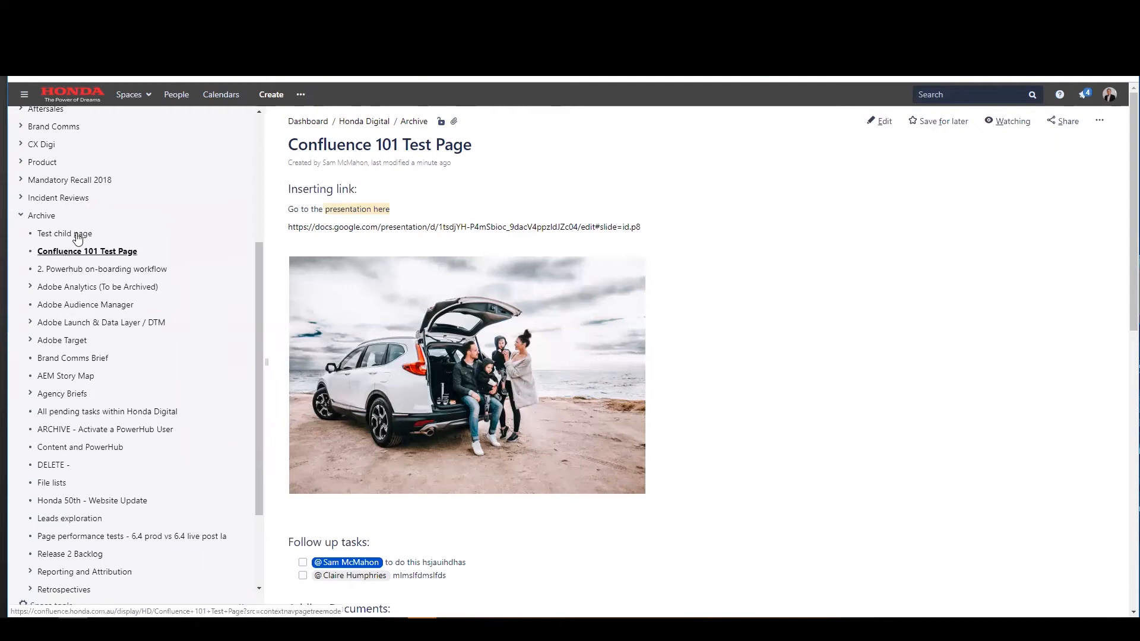
Create a child page under Confluence 101 Test Page with the title Test 123
left_click(38, 254)
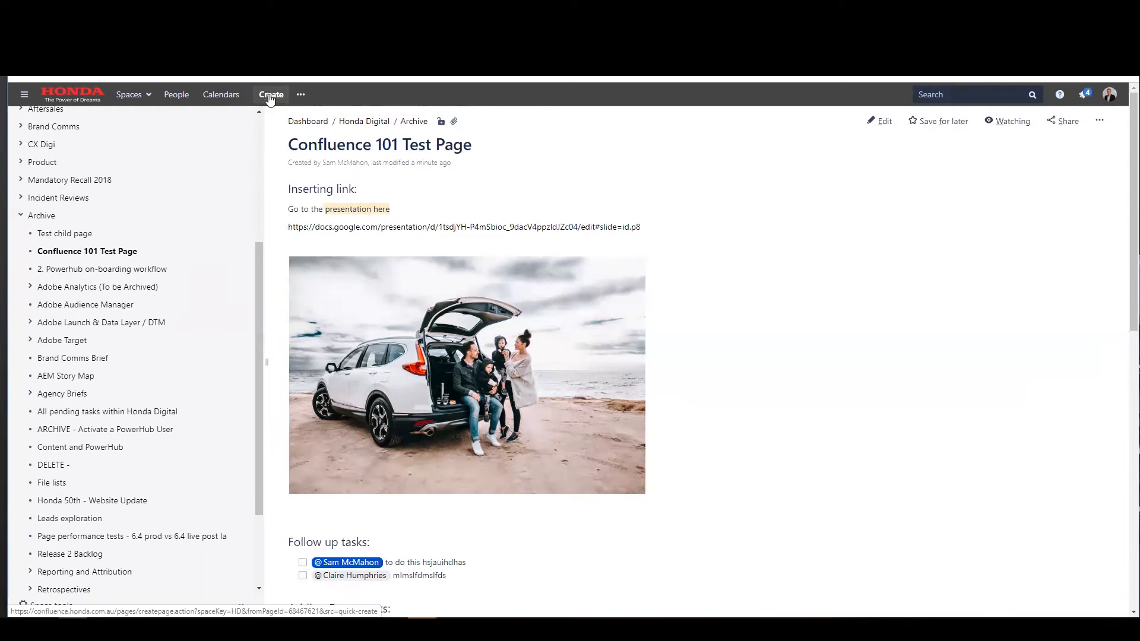
left_click(271, 96)
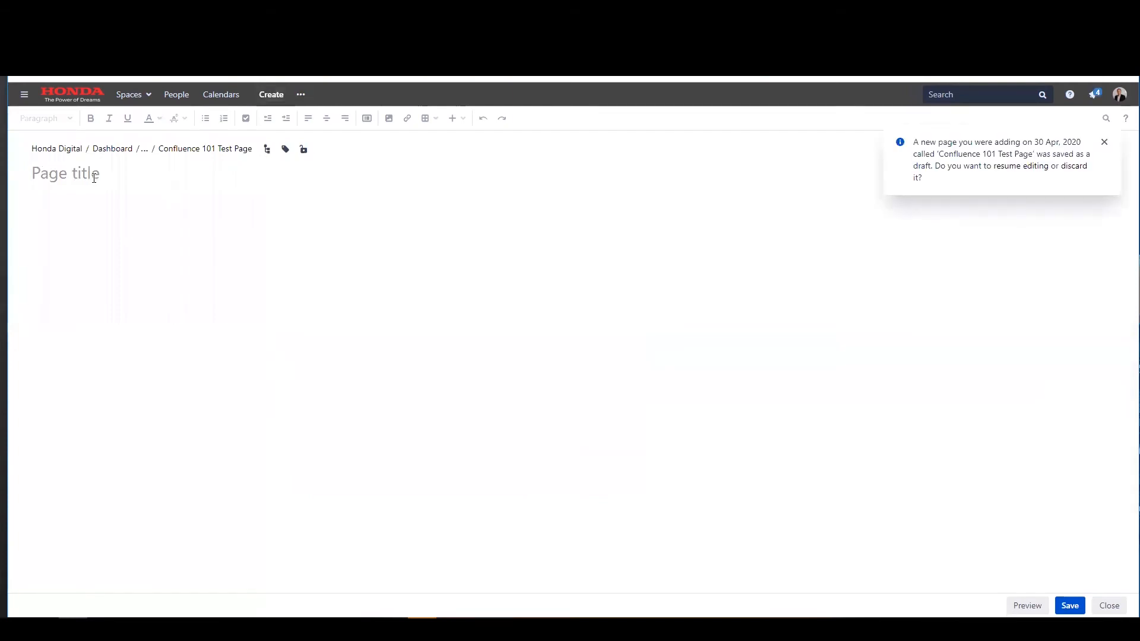
type("Te")
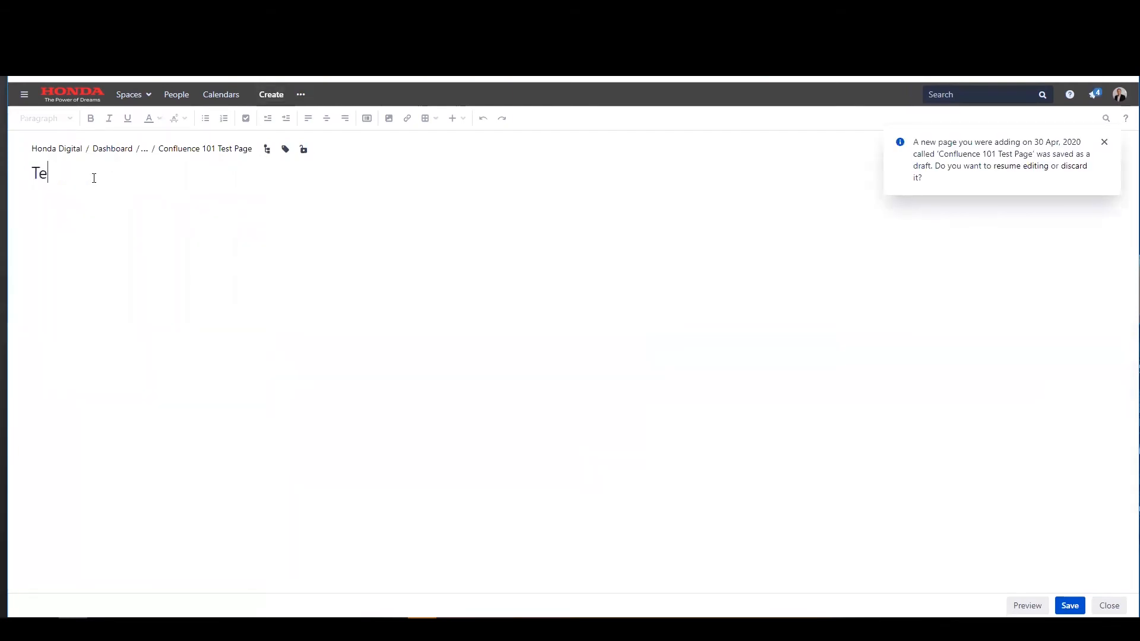
type("st 123")
key("Tab")
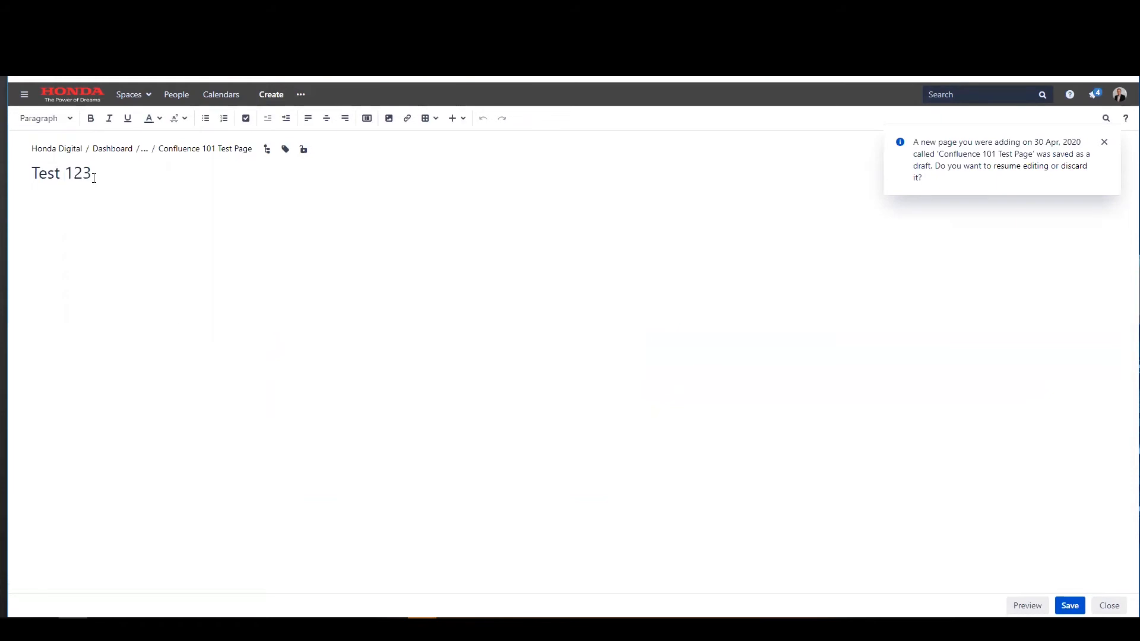
Enter ashjdkjshnjakjdhsa, nkmdasmdklmas and dnakdmaskmdas as separate lines in the Test 123 page body, and save the page
type("ashjdkjshnjakjdhsa")
key("Return")
type("nkmdasmdklmas")
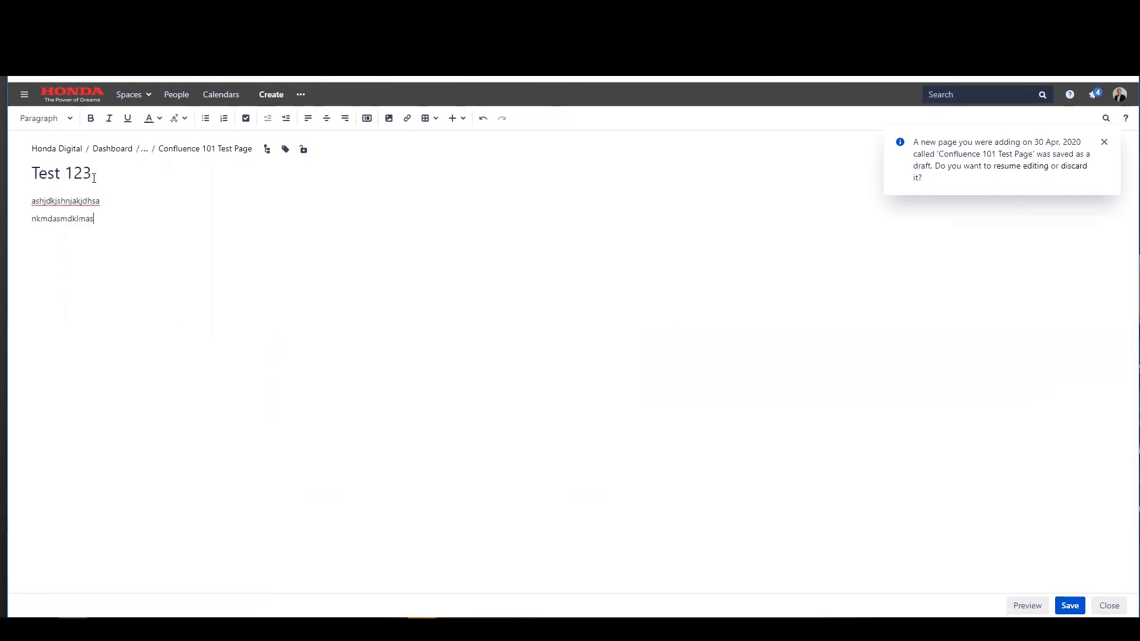
key("Return")
type("dnakdmaskmdas")
left_click(1070, 608)
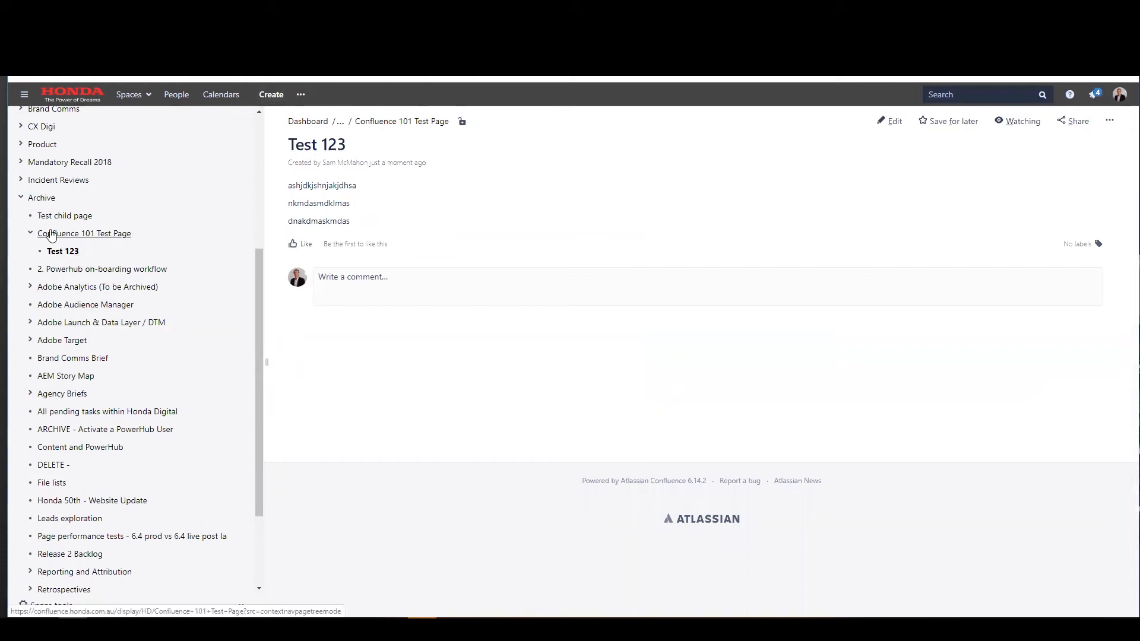
Return through Confluence 101 Test Page to the Archive page and create a child page there titled Draft Test
left_click(76, 239)
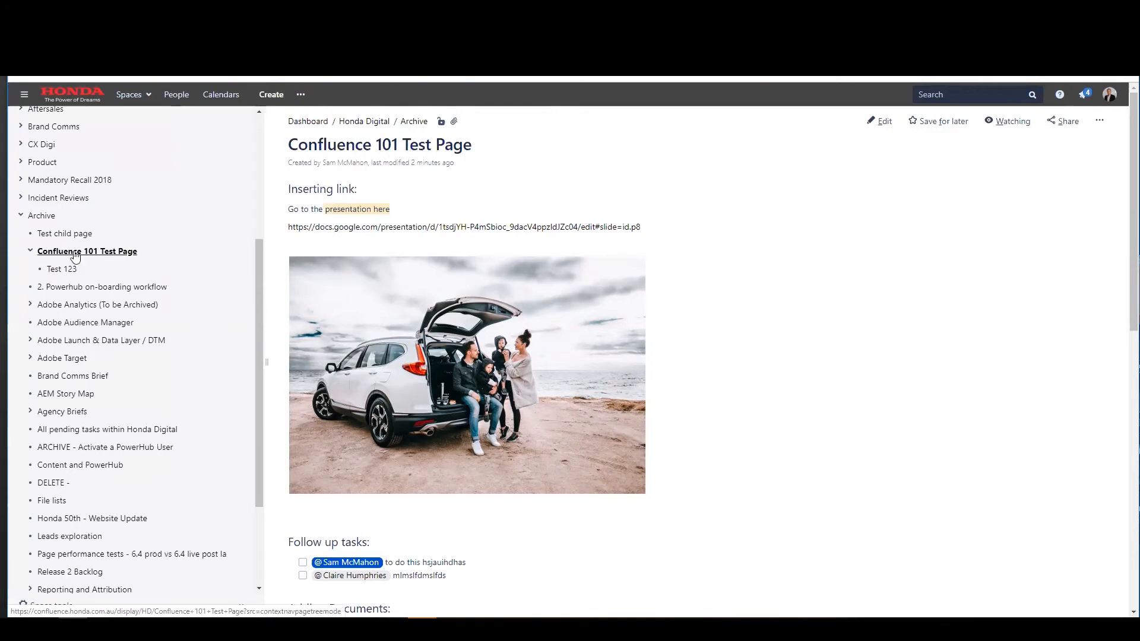
scroll(109, 212, "up", 4)
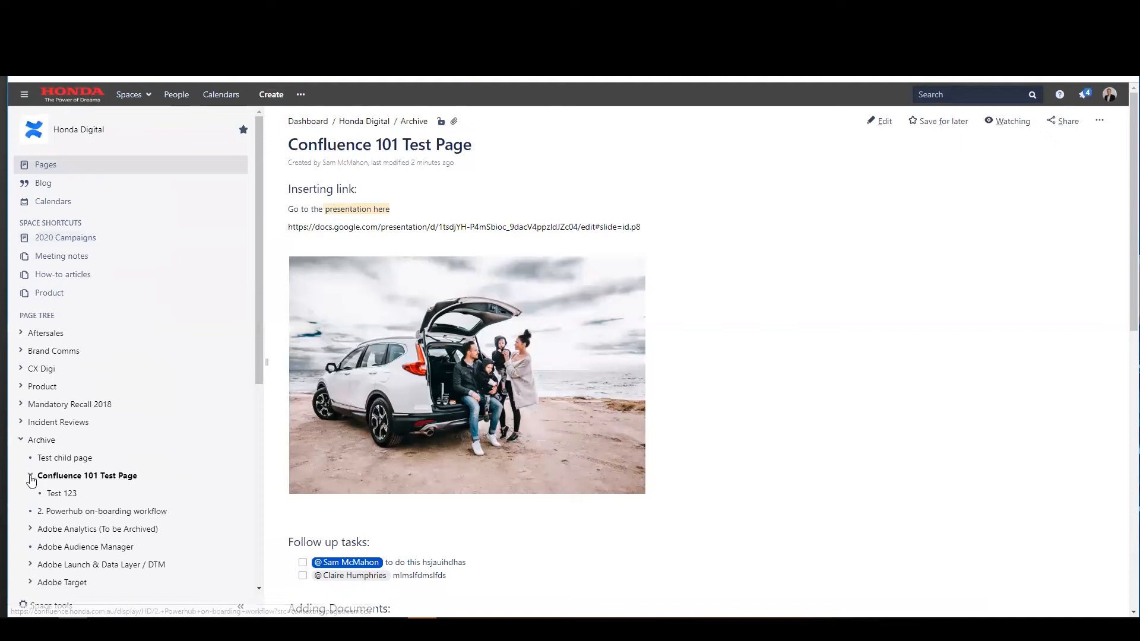
left_click(44, 445)
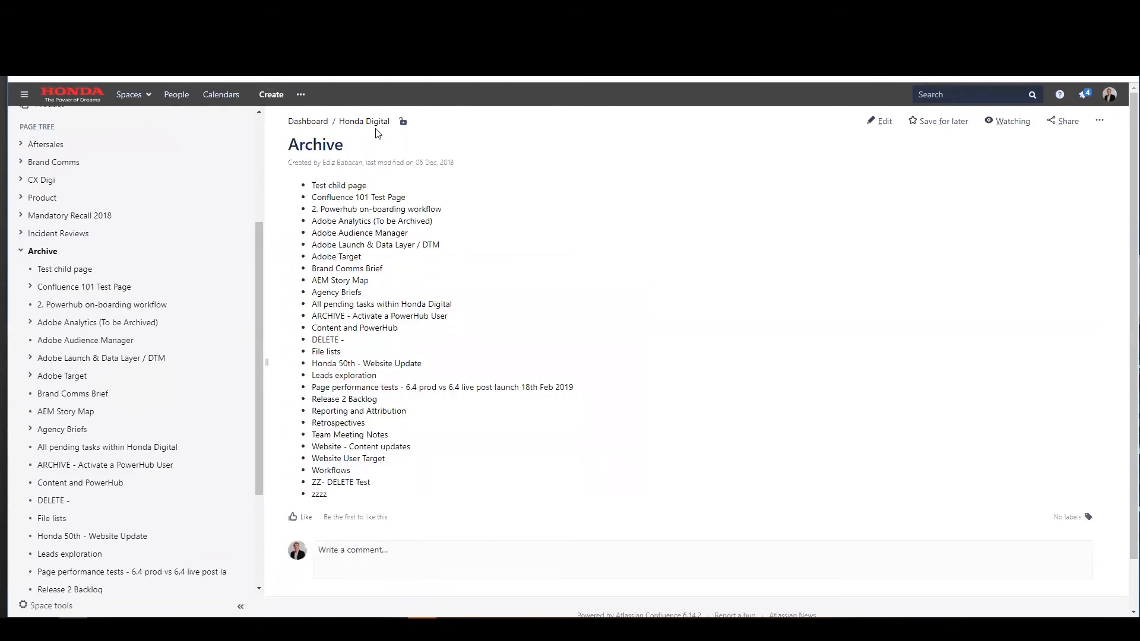
left_click(277, 100)
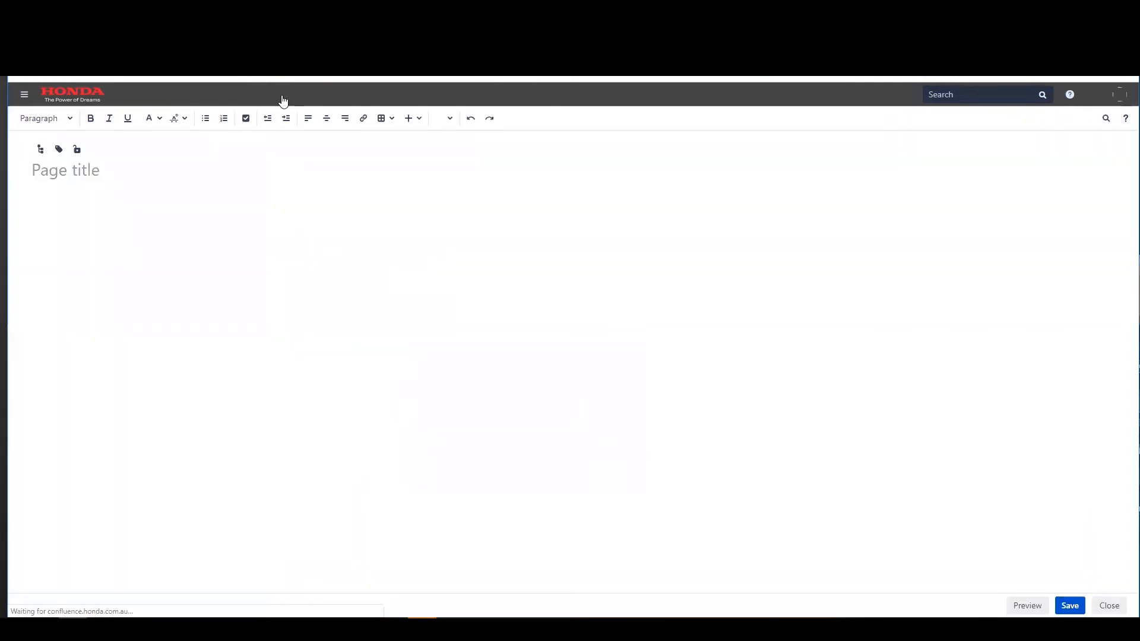
type("Draft Test")
key("Return")
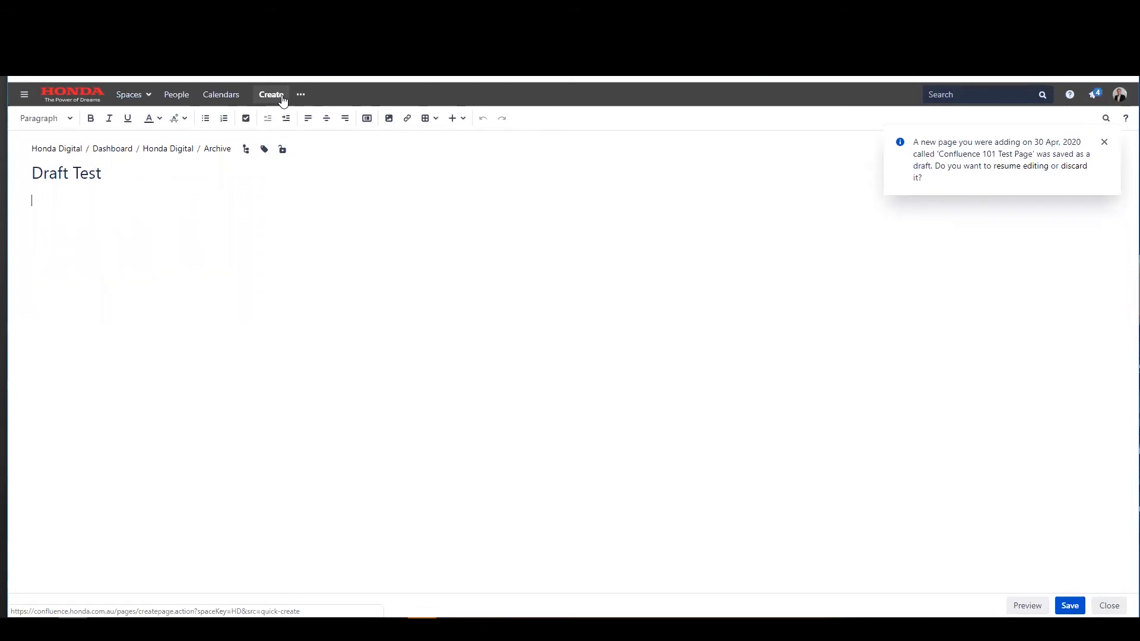
Enter the body lines nfkdsjkfjdskj fldslmfkdlskmfldsk lkfdlskfds, jbhcdjxkshfjxcdhskj, fjdxbnskcjnxzkljnc, cxzncxzn, jxnjcxdnzsjcxnz and vcxkxcvk, and close the editor without saving
type("nfkdsjkfjdskj fldslmfkdlskmfldsk l;kfdlskfds")
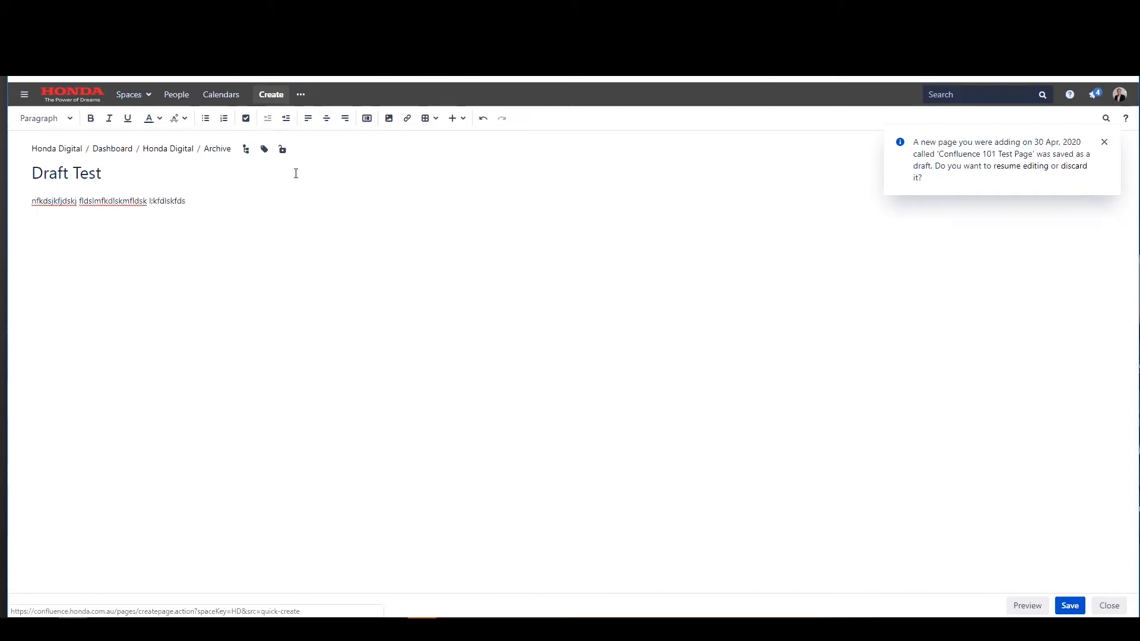
key("BackSpace")
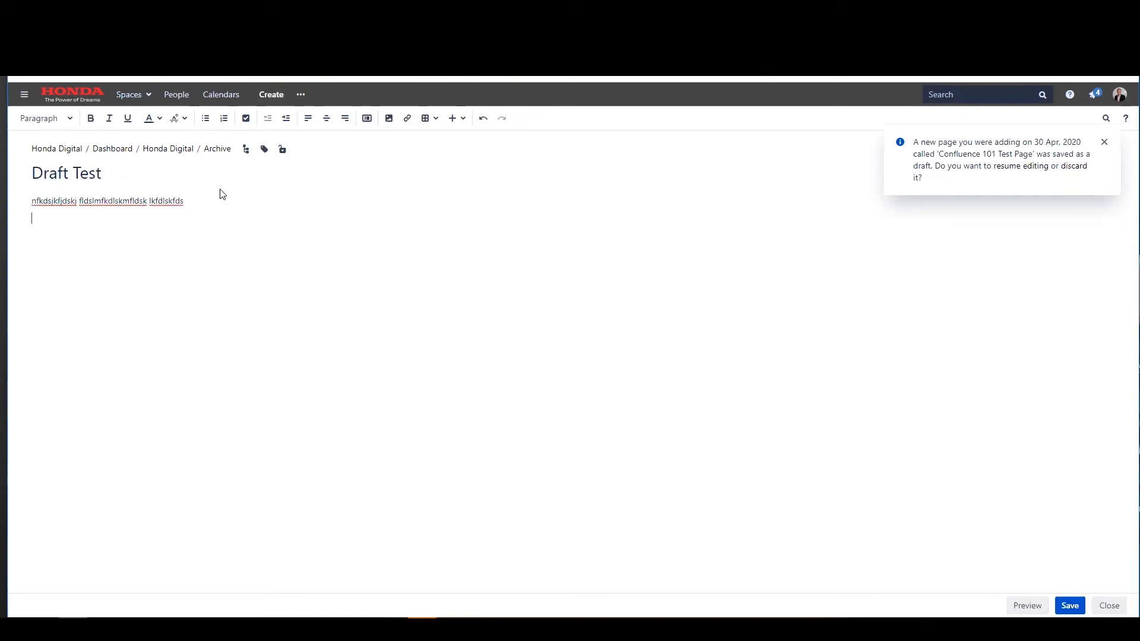
type("jbhcdjxkshfjxcdhskj")
key("Return")
type("fjdxbnskcjnxzkljnc")
key("Return")
type("cxzncxzn")
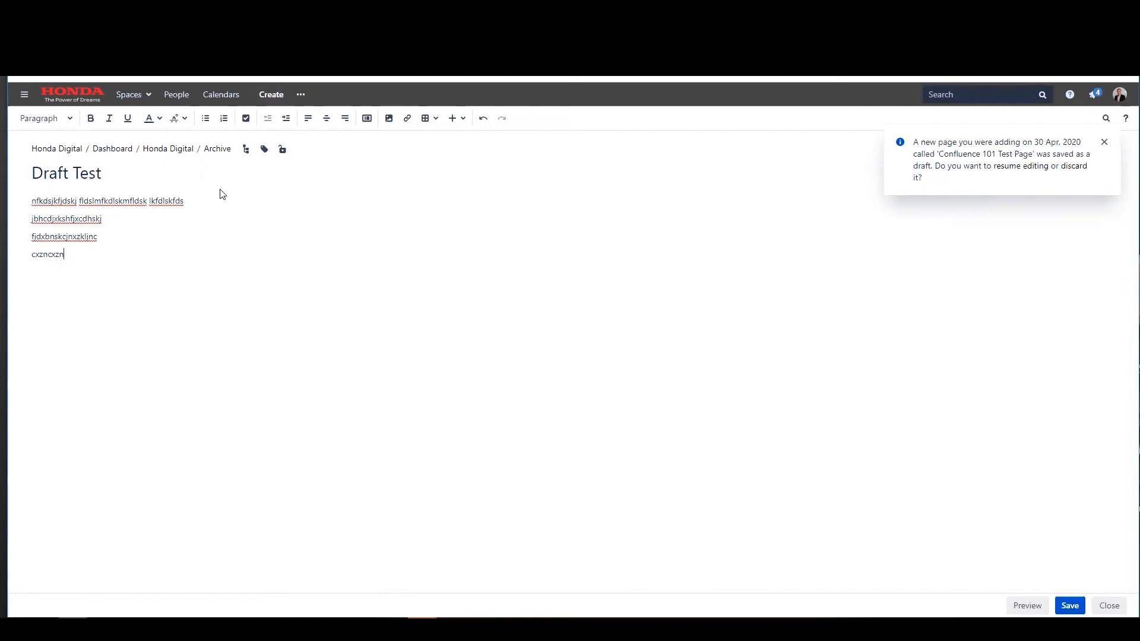
key("Return")
type("jxnjcxdnzsjcxnz")
key("Return")
type("vcxkxcvk")
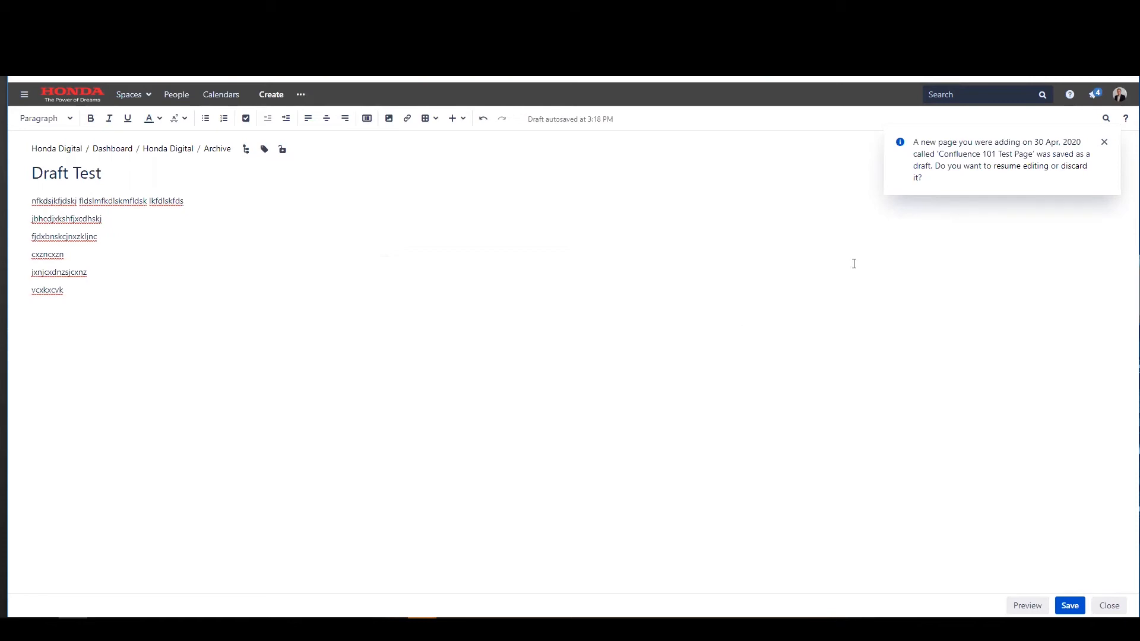
left_click(1111, 604)
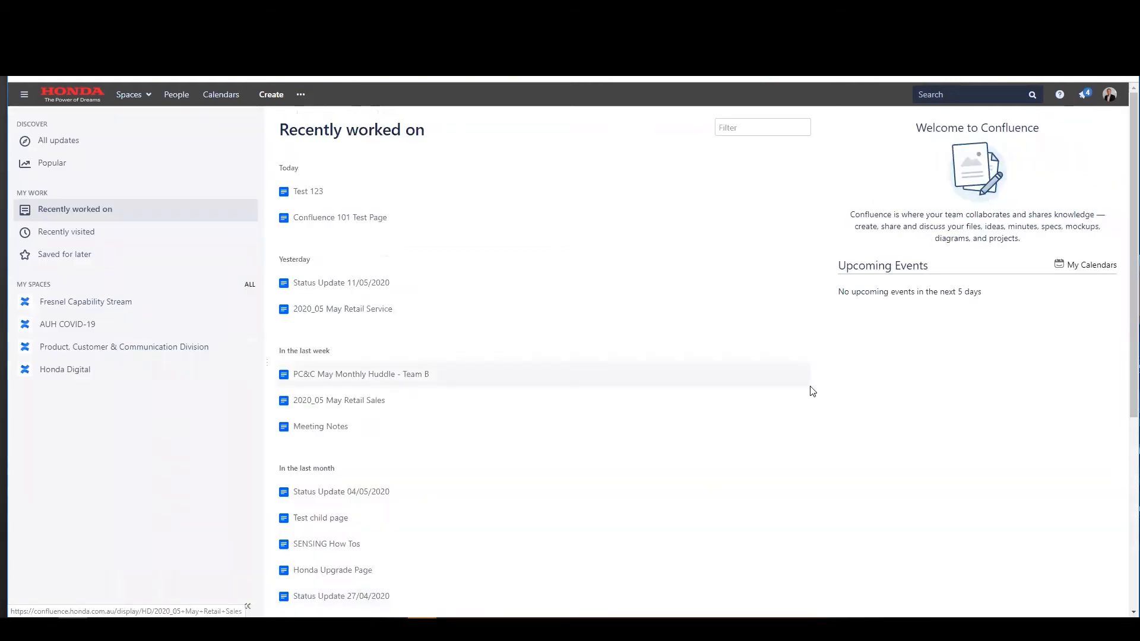
Open the profile's list of drafts and resume editing Draft Test
left_click(1110, 96)
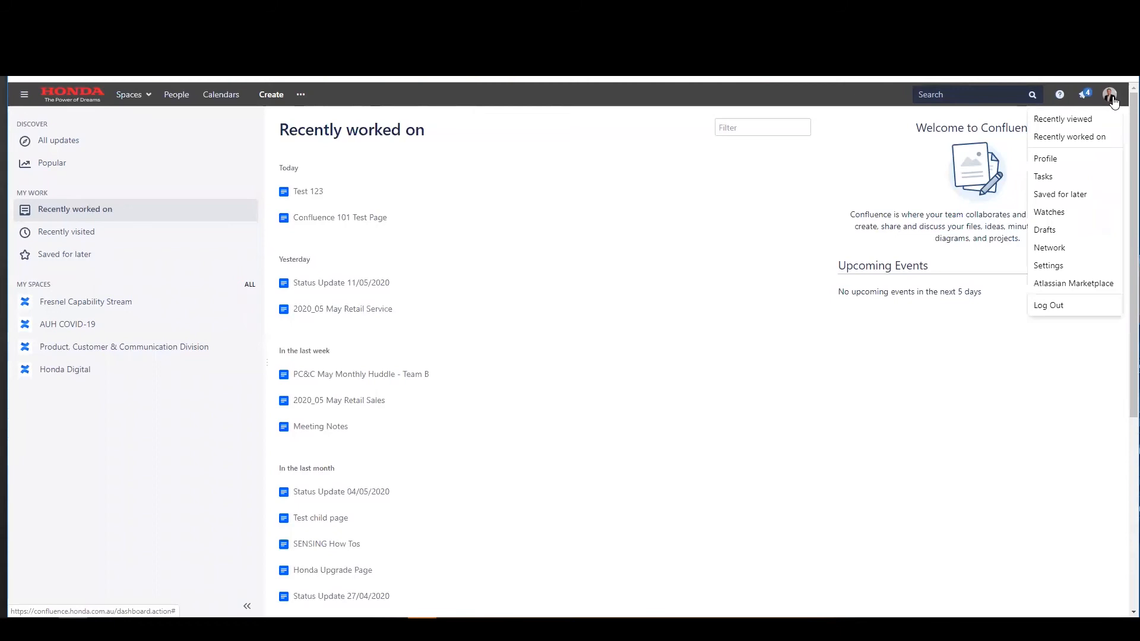
left_click(1062, 246)
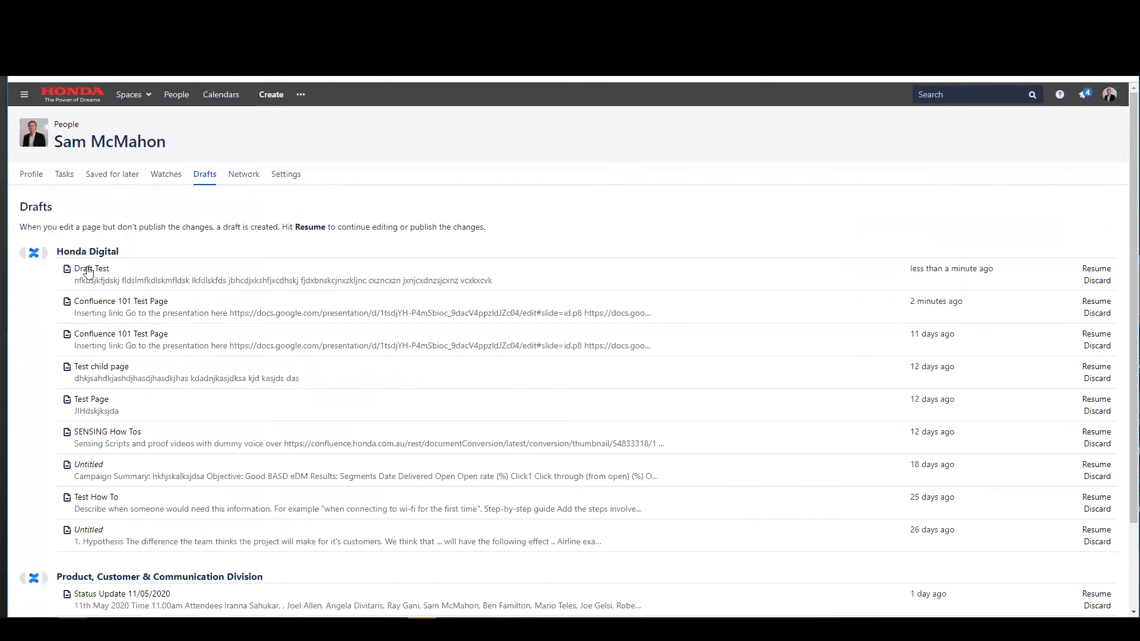
left_click(80, 284)
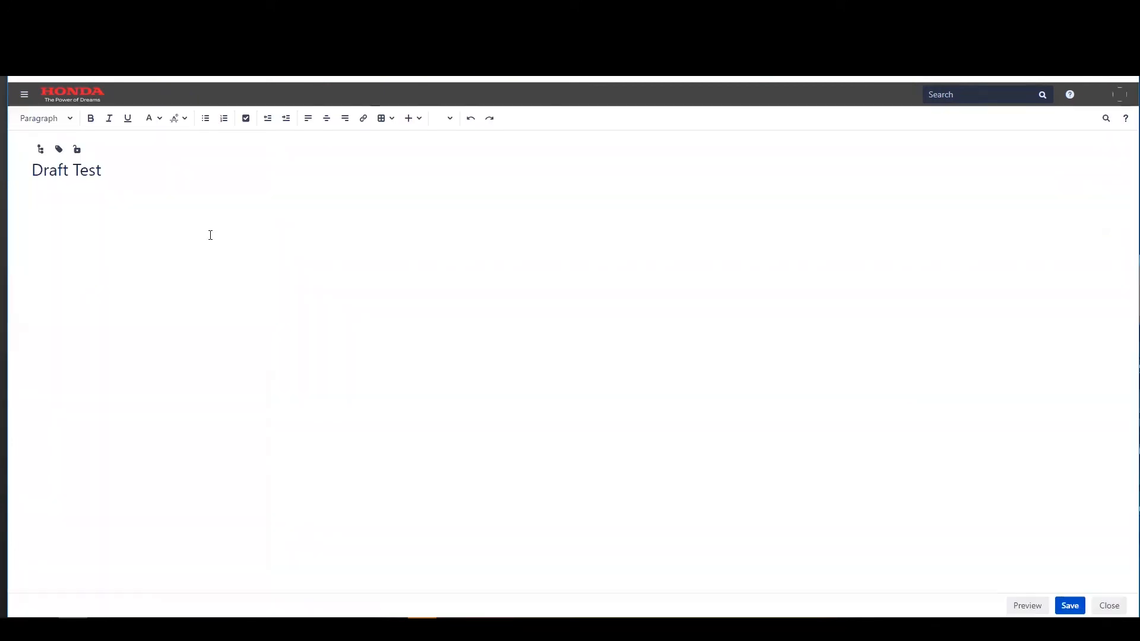
Add the lines \fcfxdlsmflds,m;lfds, ;fkdmnskfmdskmfds and dfskmnfkdls below the last line of Draft Test
left_click(135, 292)
key("Return")
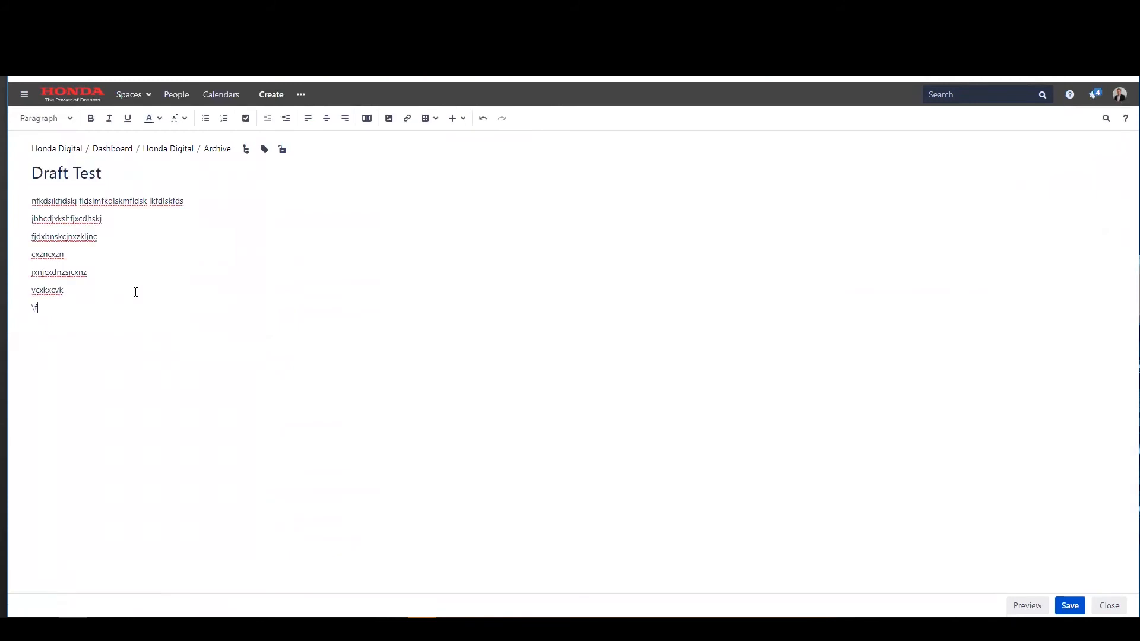
type("cfxdlsmflds,m;lfds")
key("Return")
type(";fkdmnskfmdskmfds")
key("Return")
type("dfskmnfkdls")
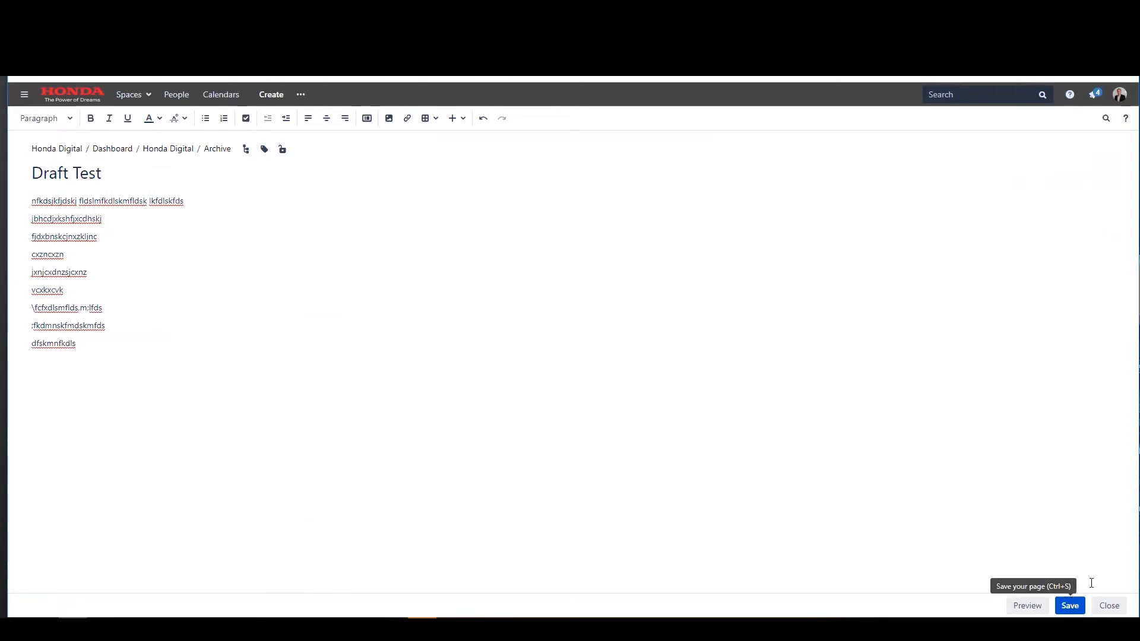
Close Draft Test without saving it and reopen the profile's list of drafts
left_click(1109, 611)
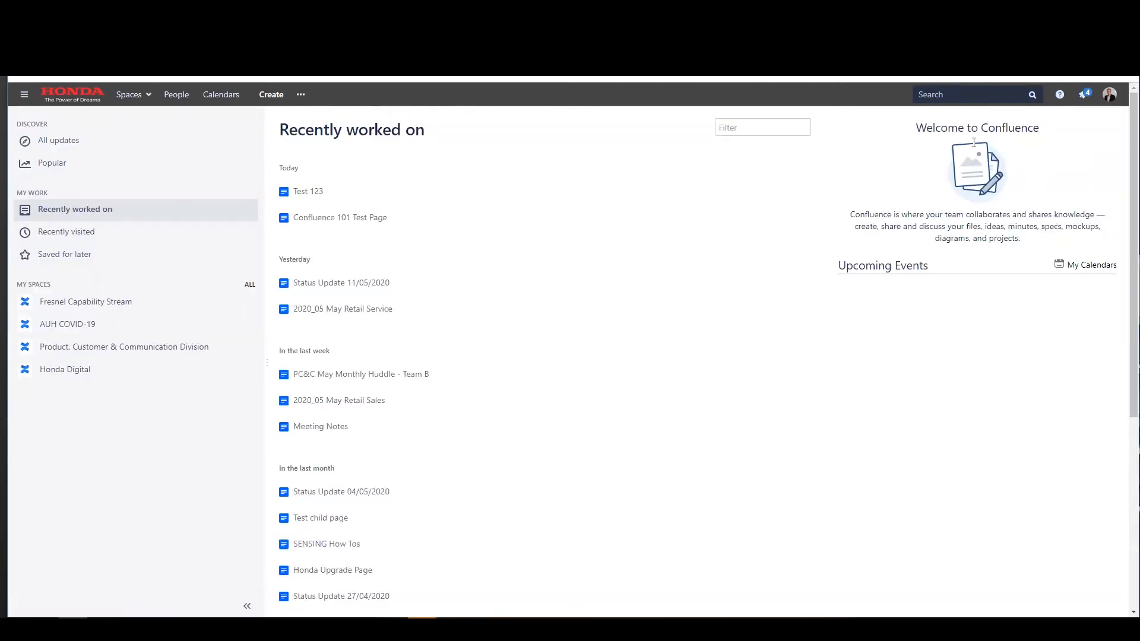
left_click(1109, 94)
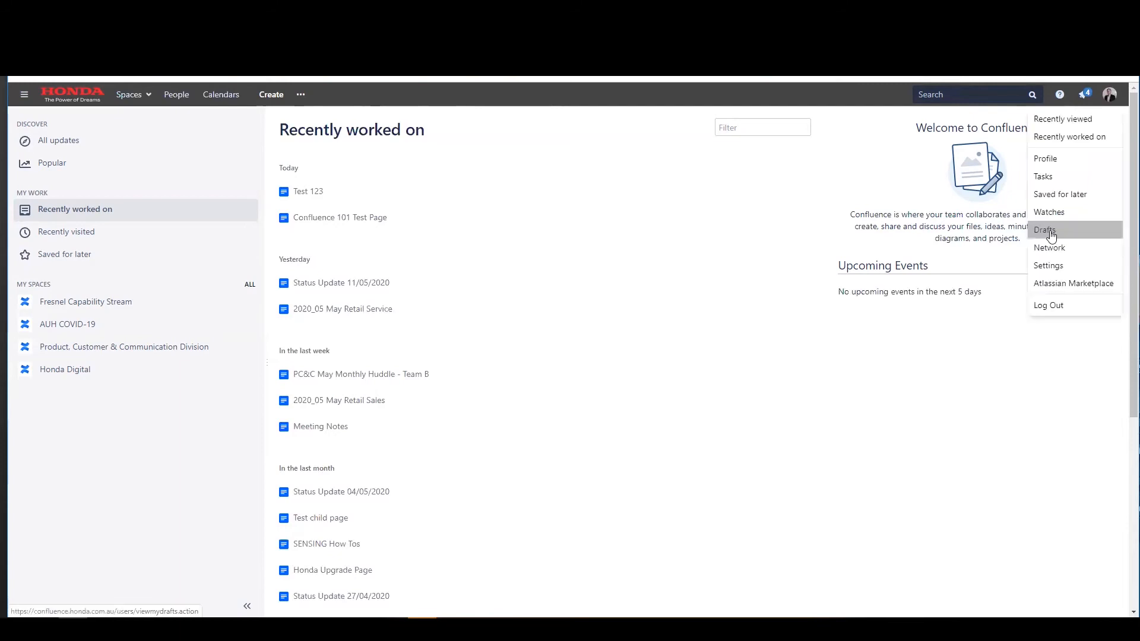
left_click(1050, 236)
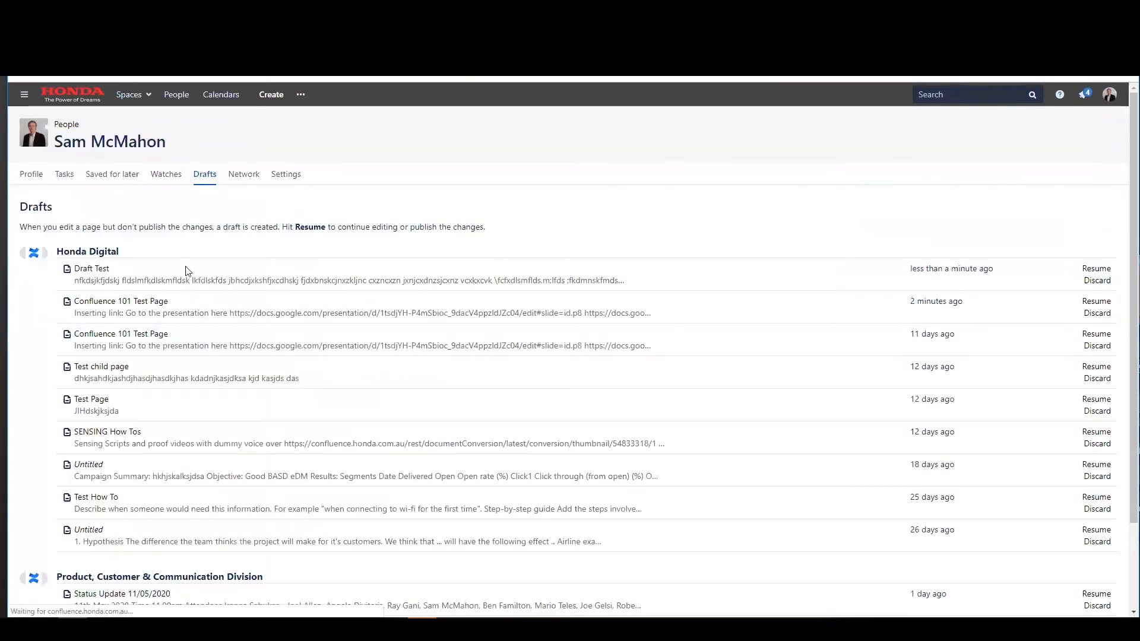
Resume editing Draft Test from the drafts list, look over its body text, and close it without saving
left_click(91, 271)
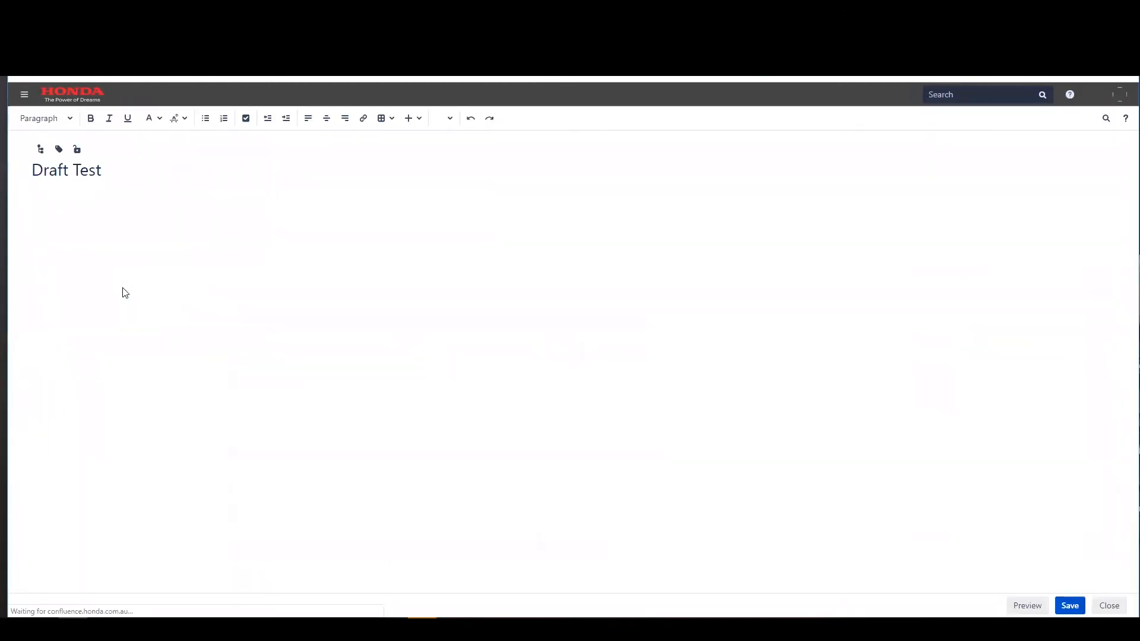
left_click(199, 271)
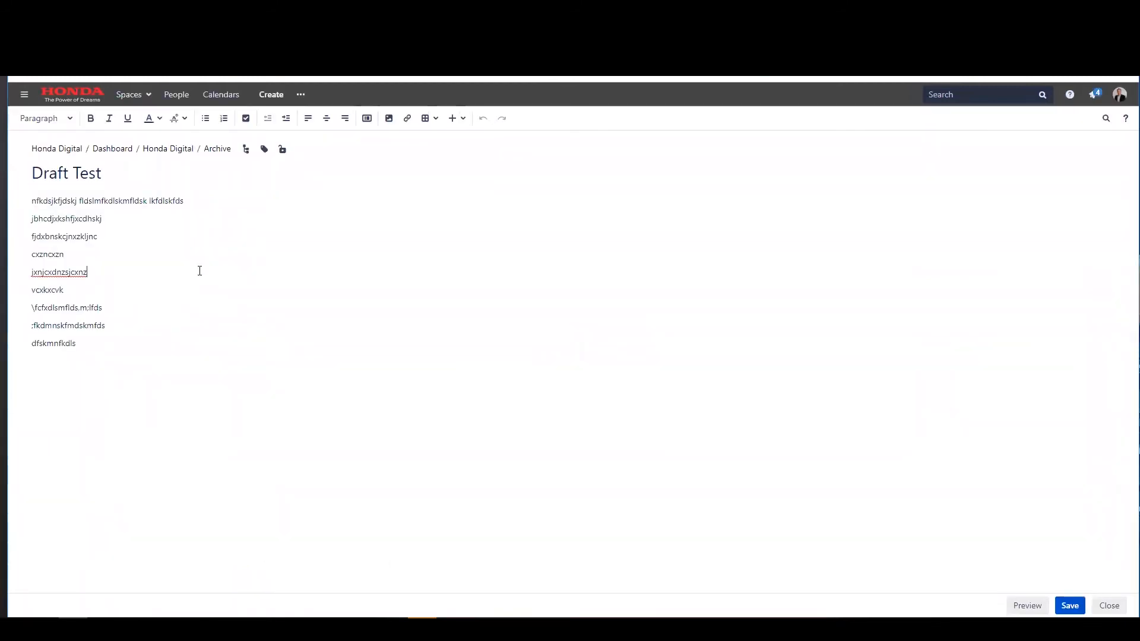
key("Down")
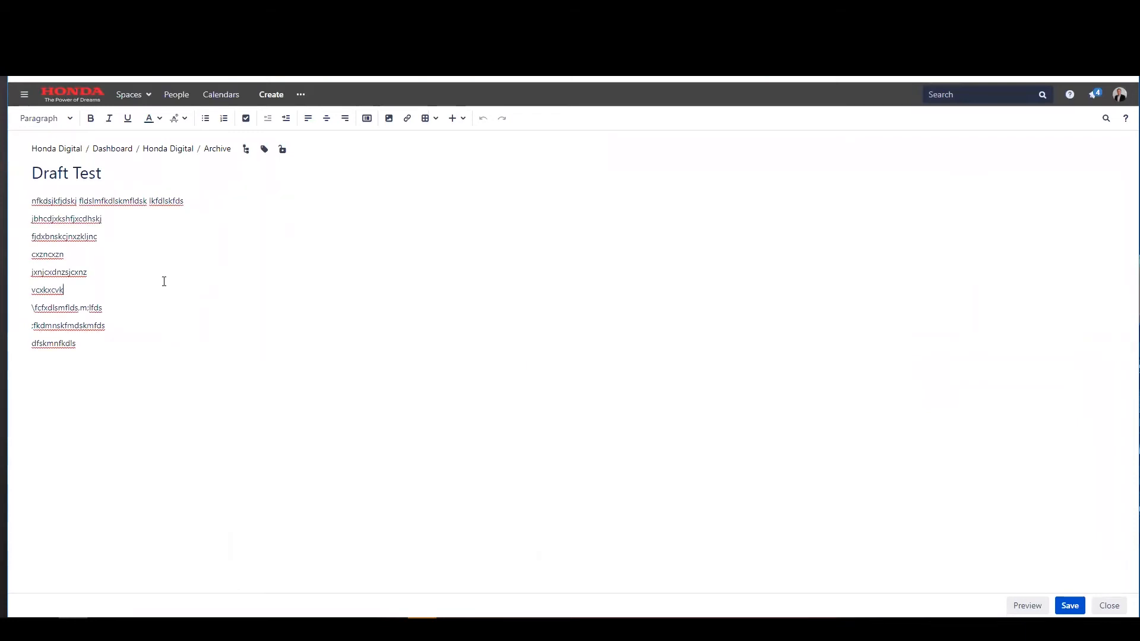
left_click(113, 201, "shift")
left_click_drag(112, 197, 126, 192)
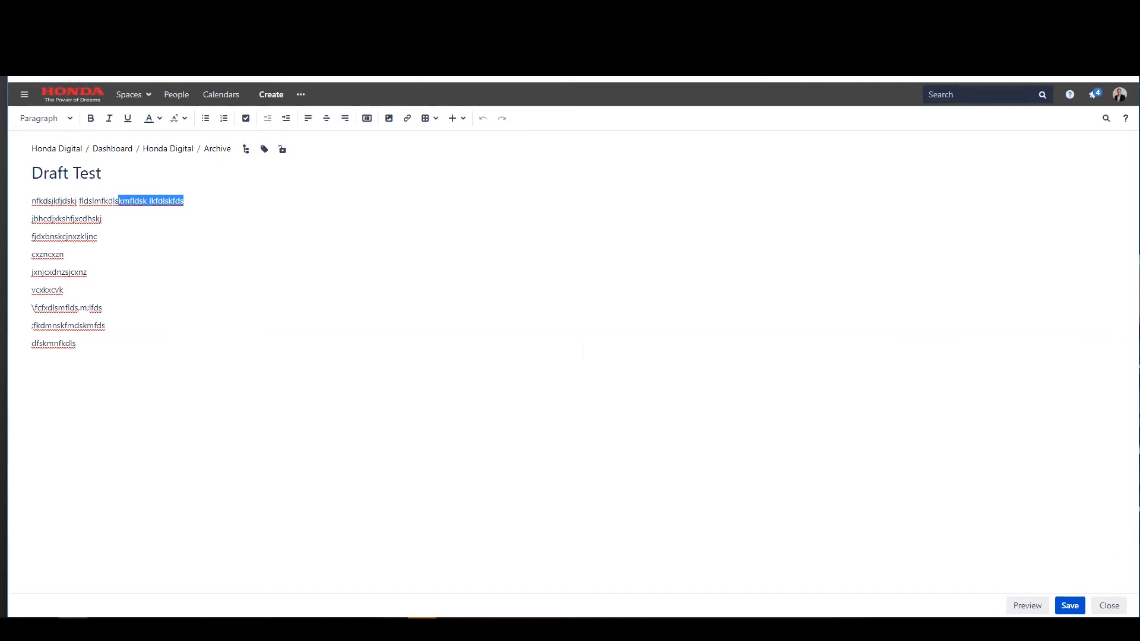
left_click(1118, 97)
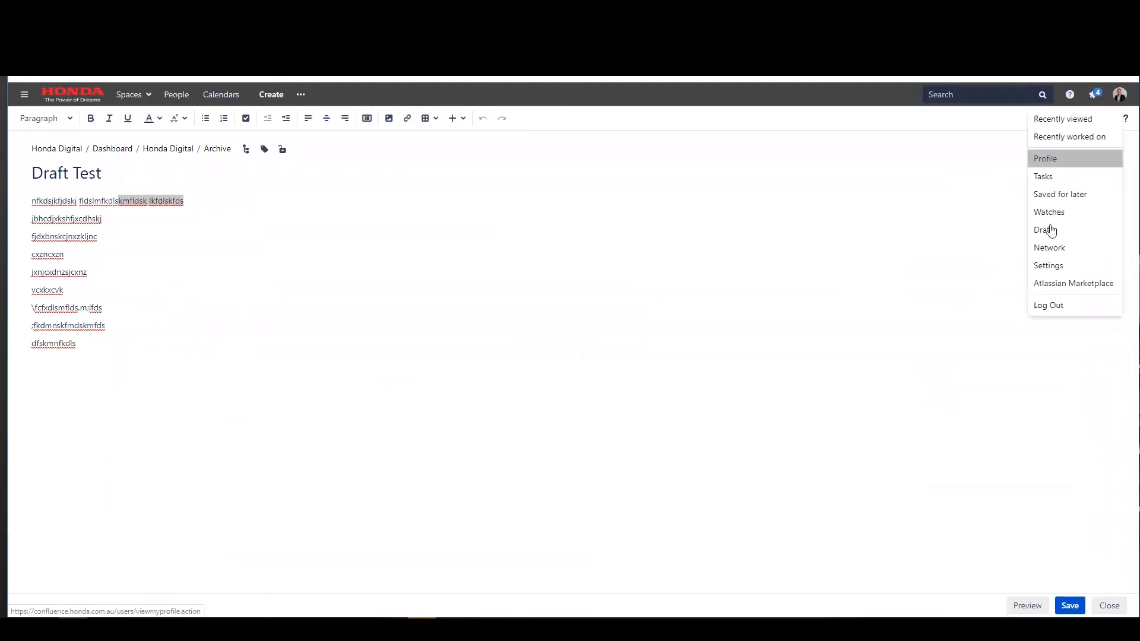
left_click(983, 530)
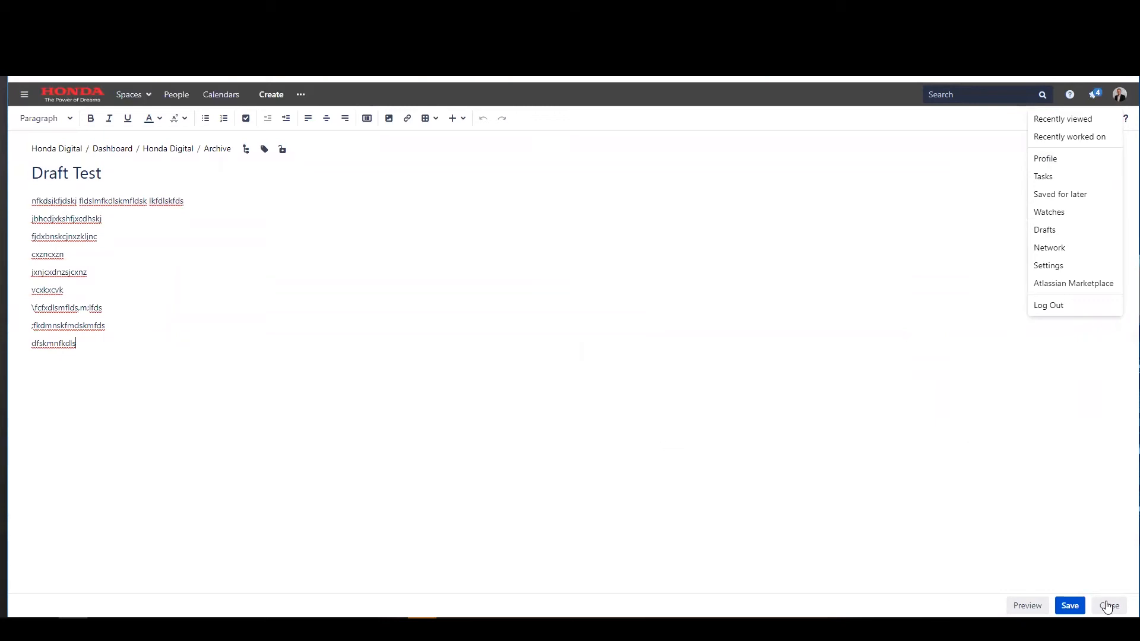
left_click(1109, 605)
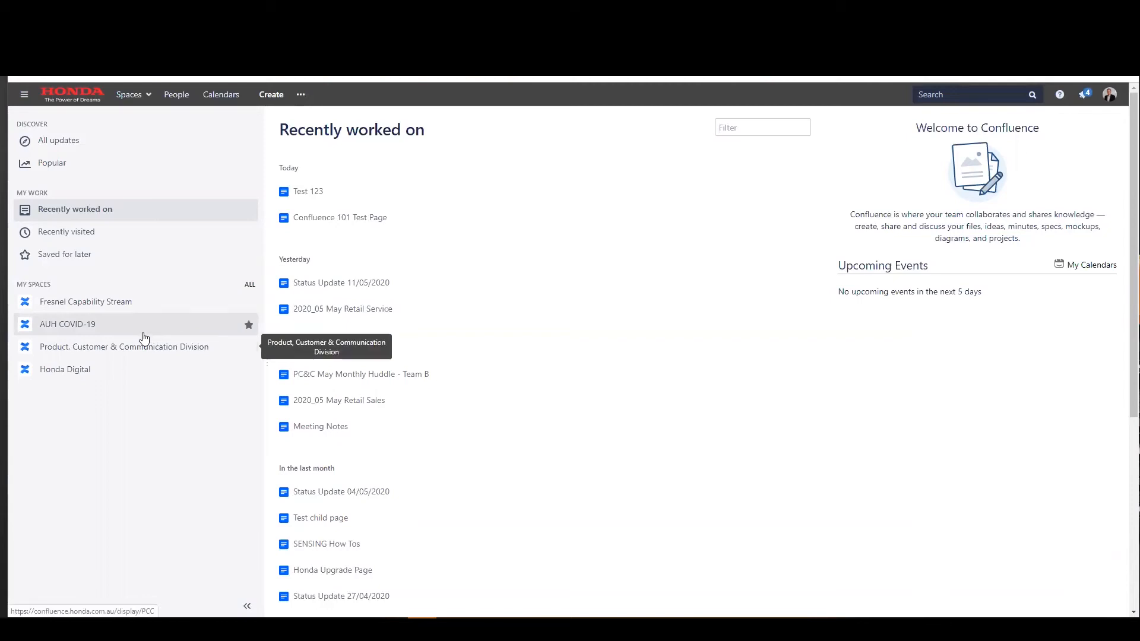
Go to the Honda Digital space, expand Archive in the page tree and open Test child page
left_click(140, 95)
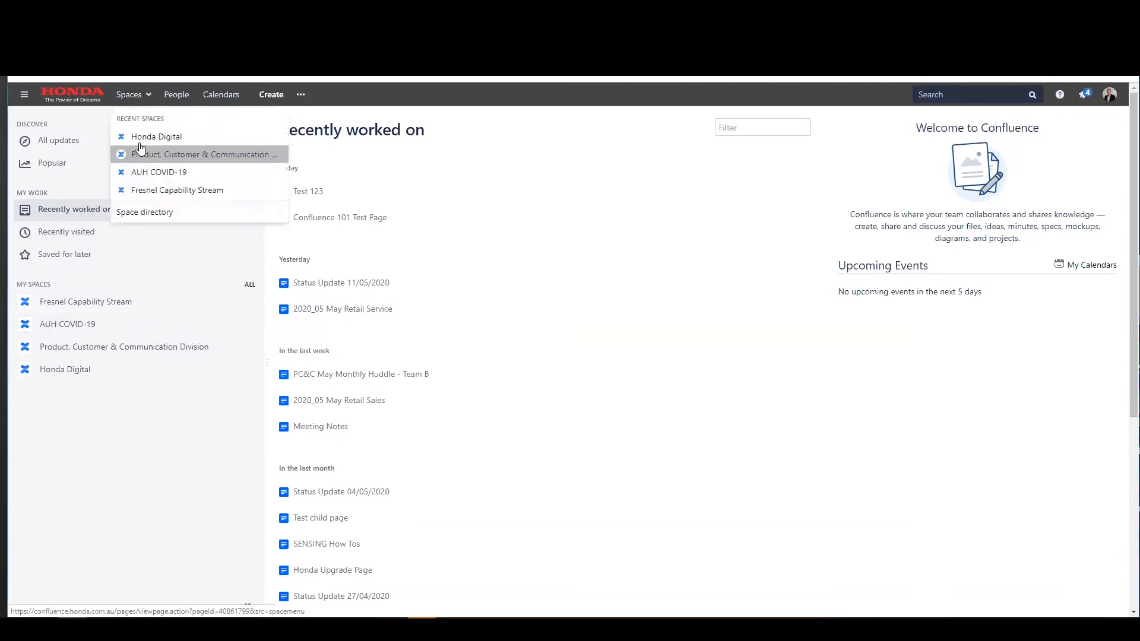
left_click(145, 154)
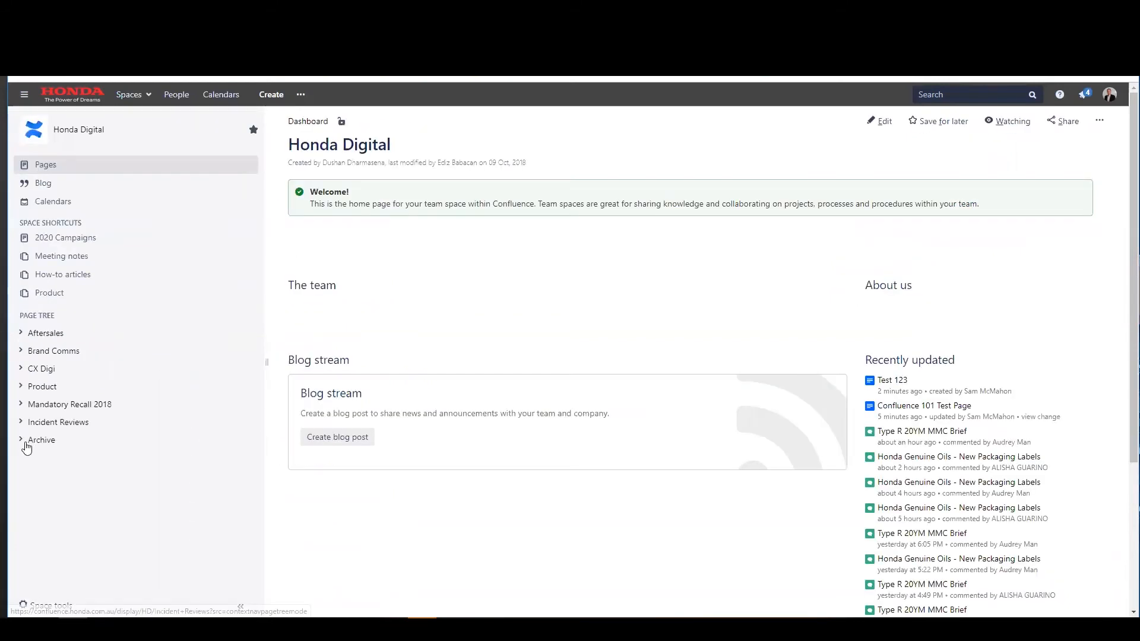
left_click(21, 440)
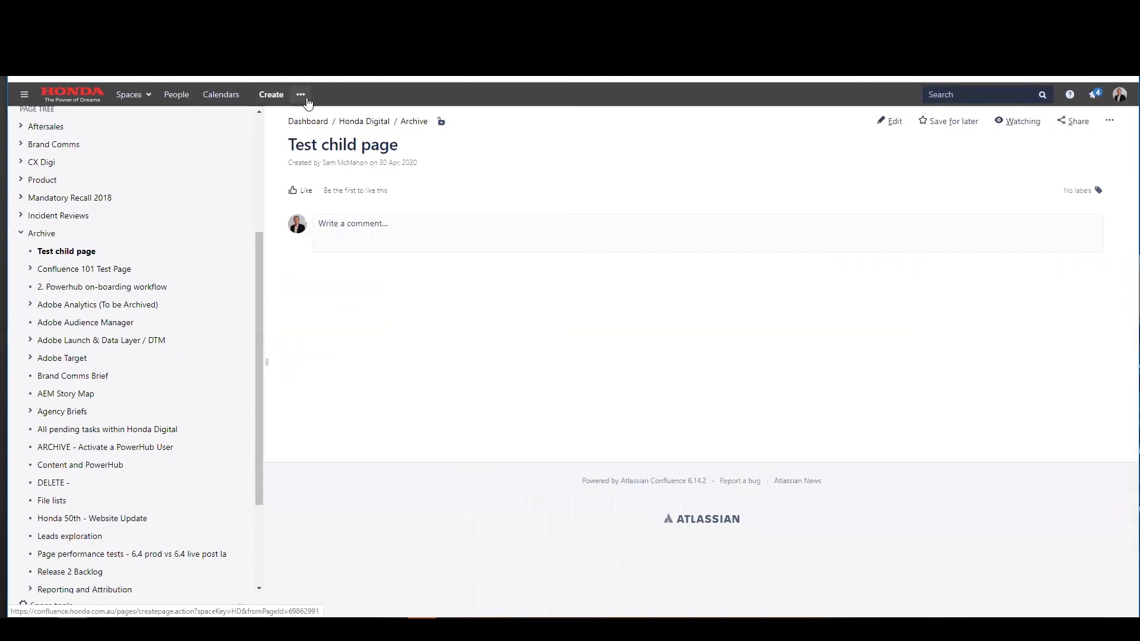
Browse the page templates and create a Meeting notes page under Test child page in the Honda Digital space
left_click(302, 96)
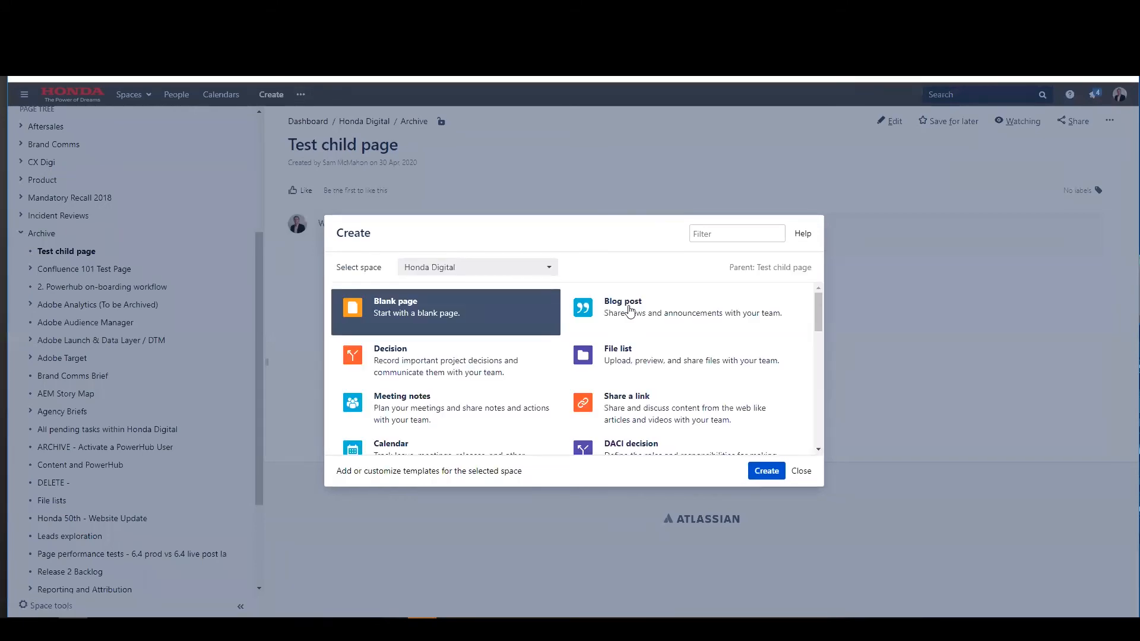
scroll(380, 363, "down", 1)
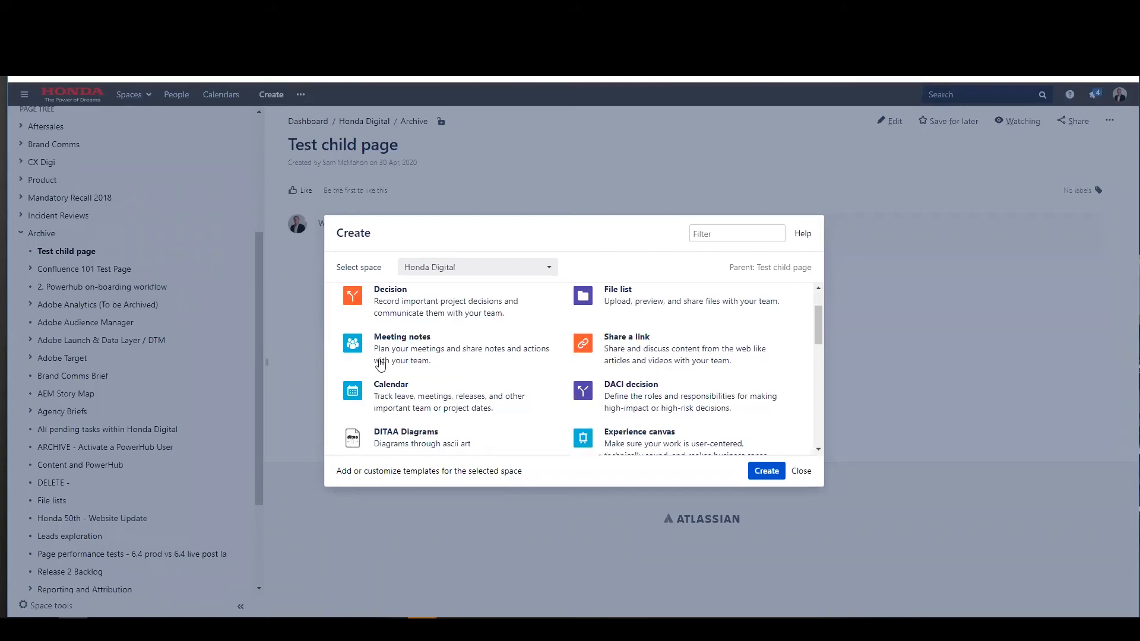
left_click(407, 357)
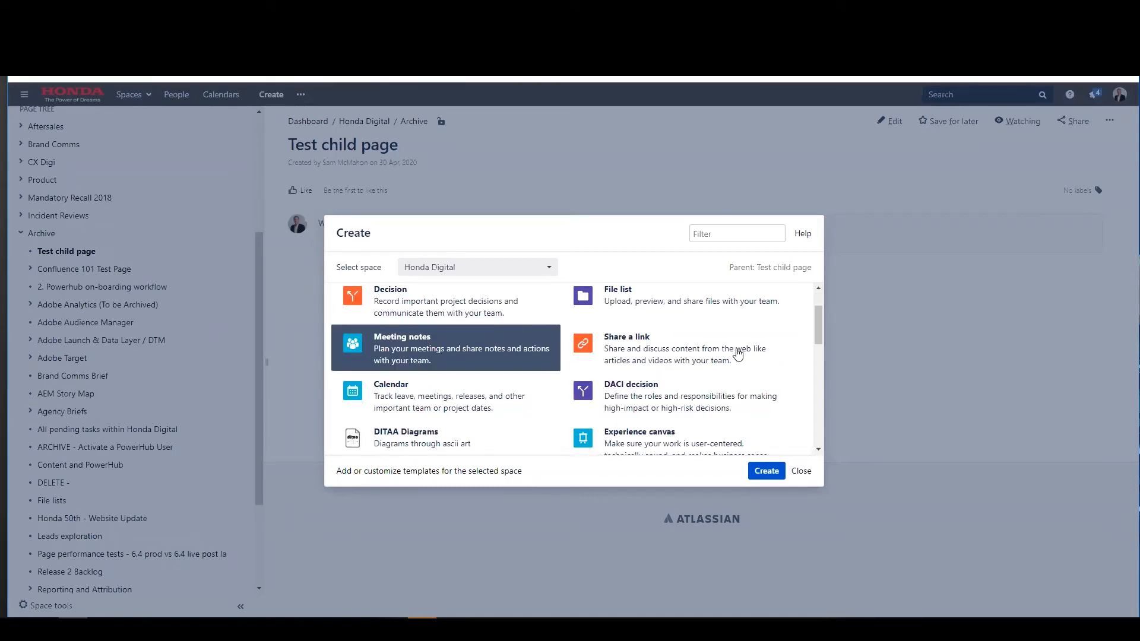
scroll(495, 357, "down", 2)
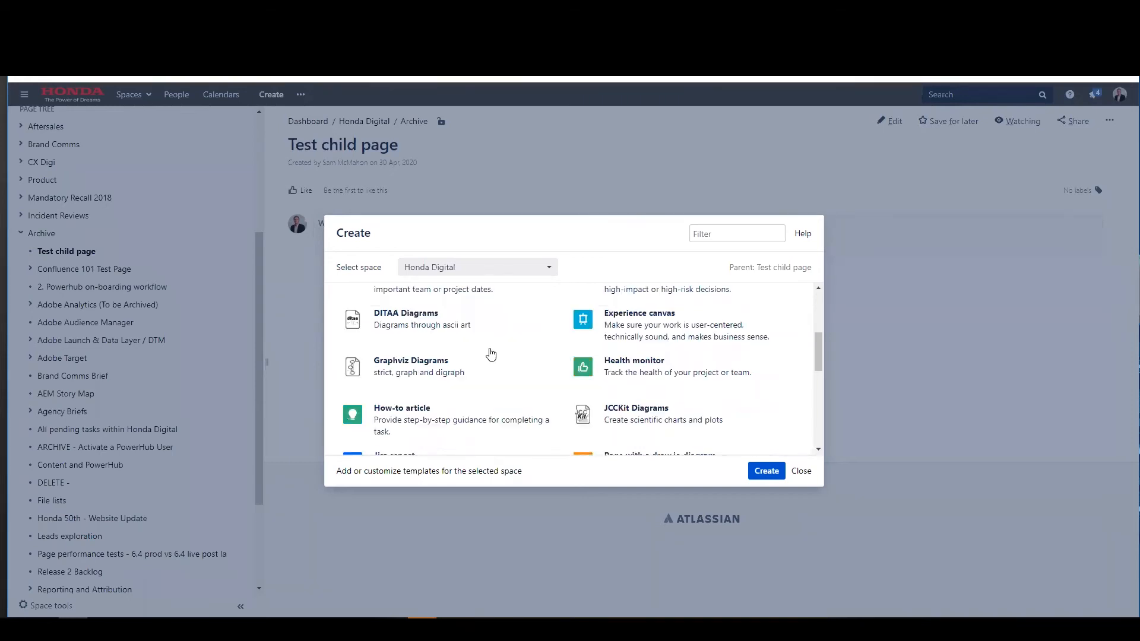
scroll(558, 362, "down", 4)
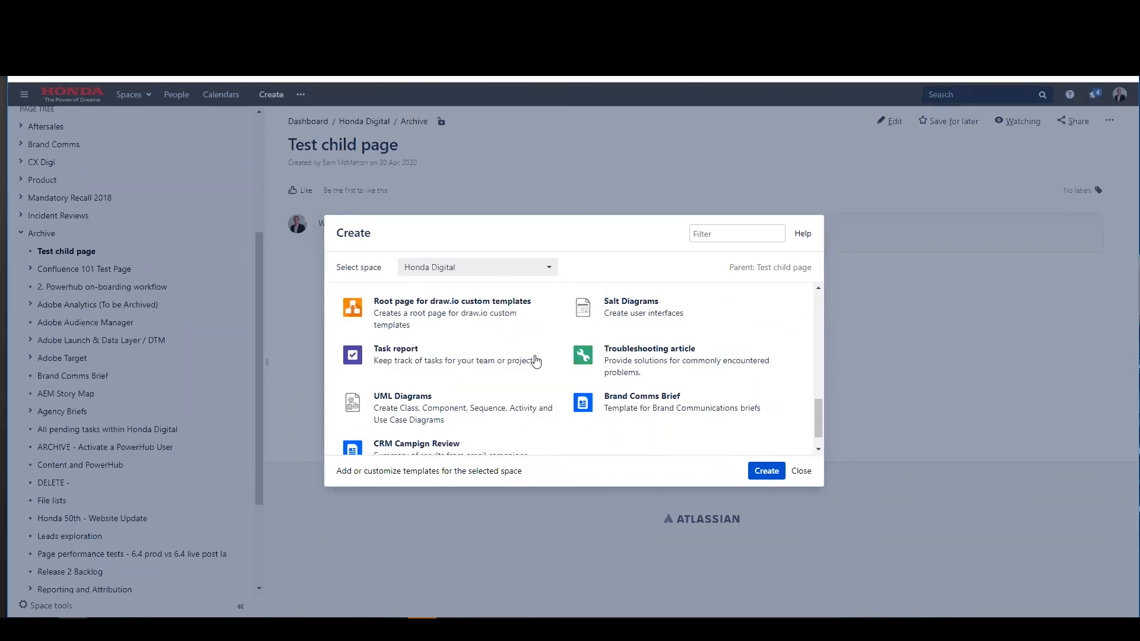
scroll(536, 361, "down", 1)
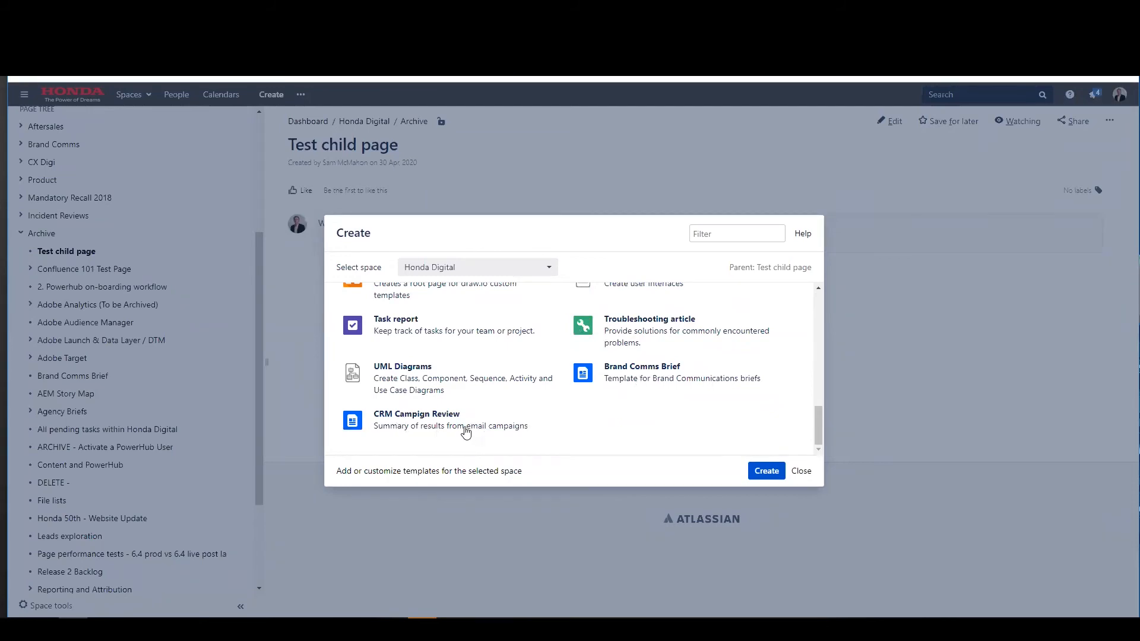
scroll(466, 432, "up", 8)
left_click(407, 365)
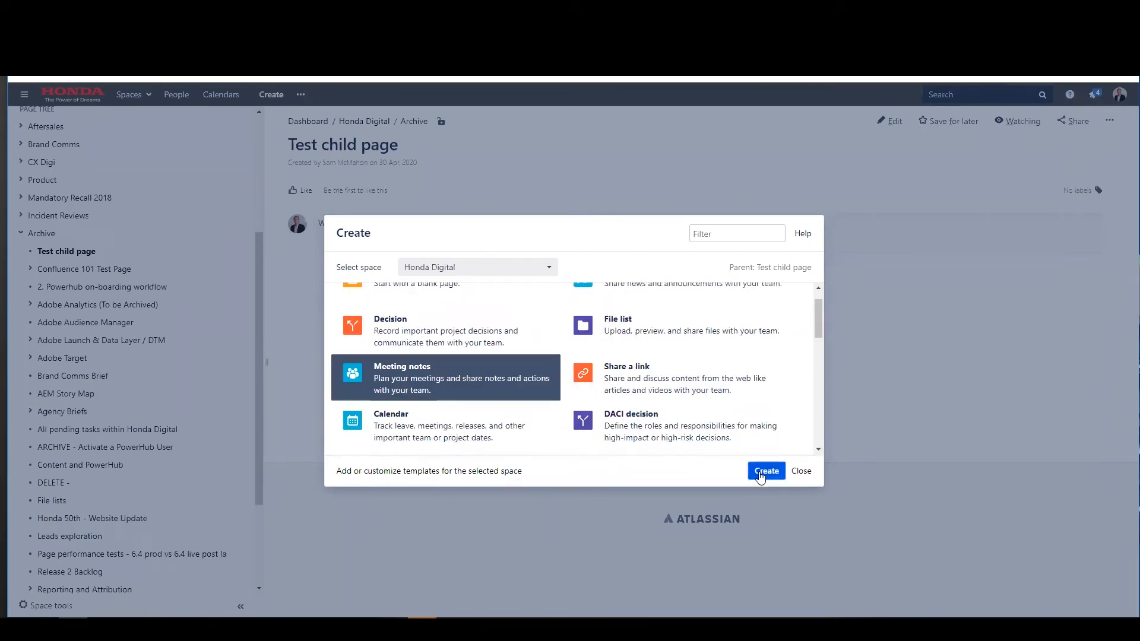
left_click(761, 474)
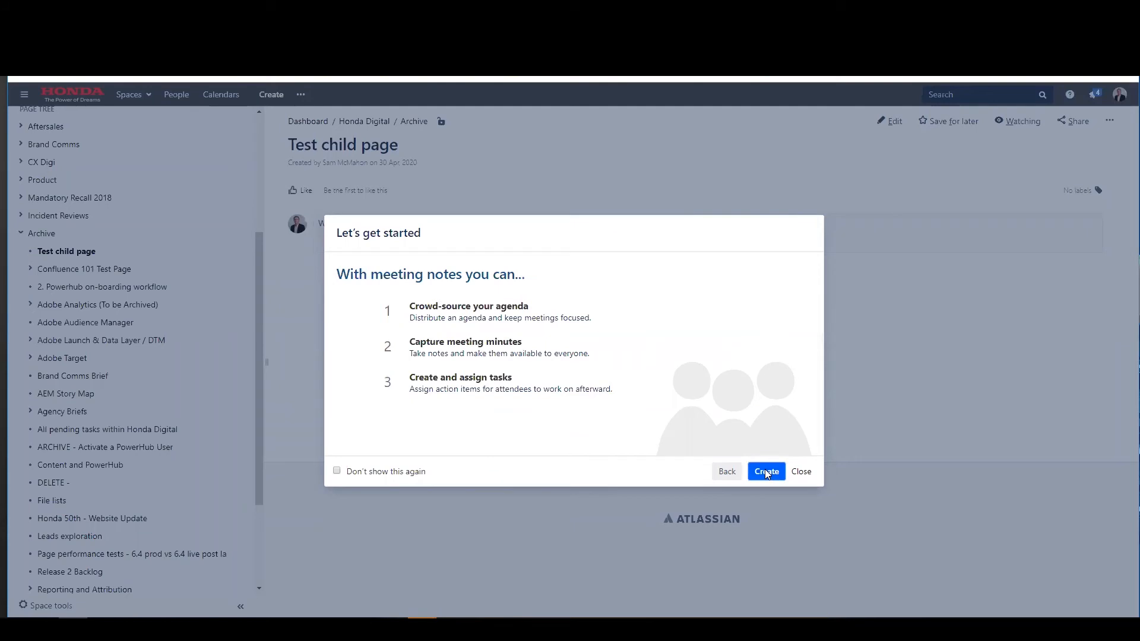
left_click(765, 473)
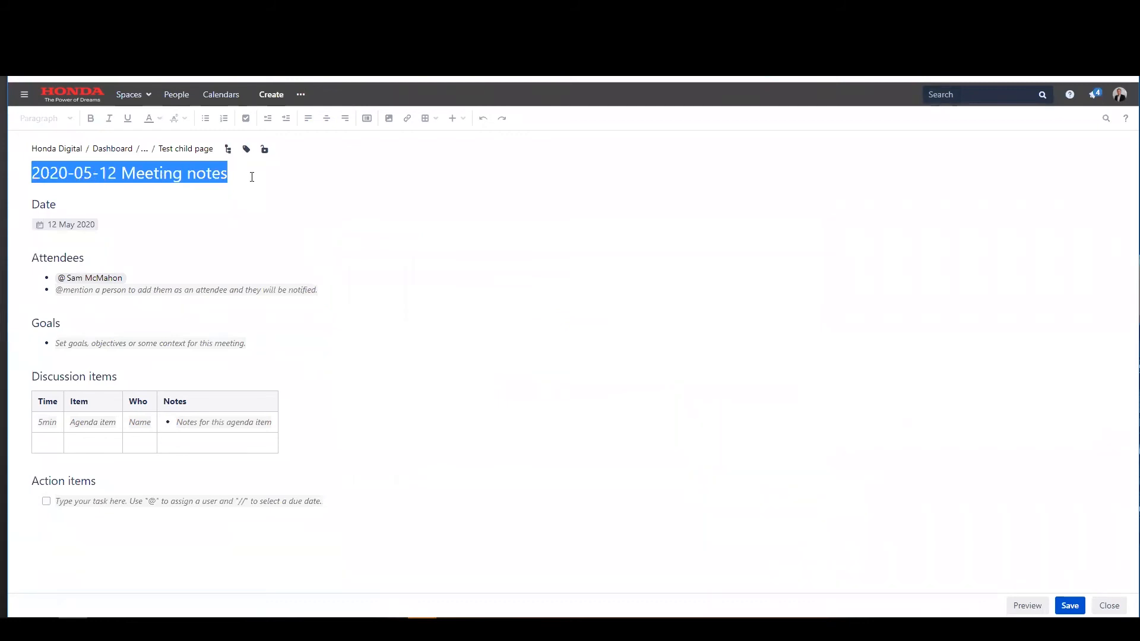
Set the meeting date to 13 May 2020 and mention a second person beside the first attendee
left_click(106, 226)
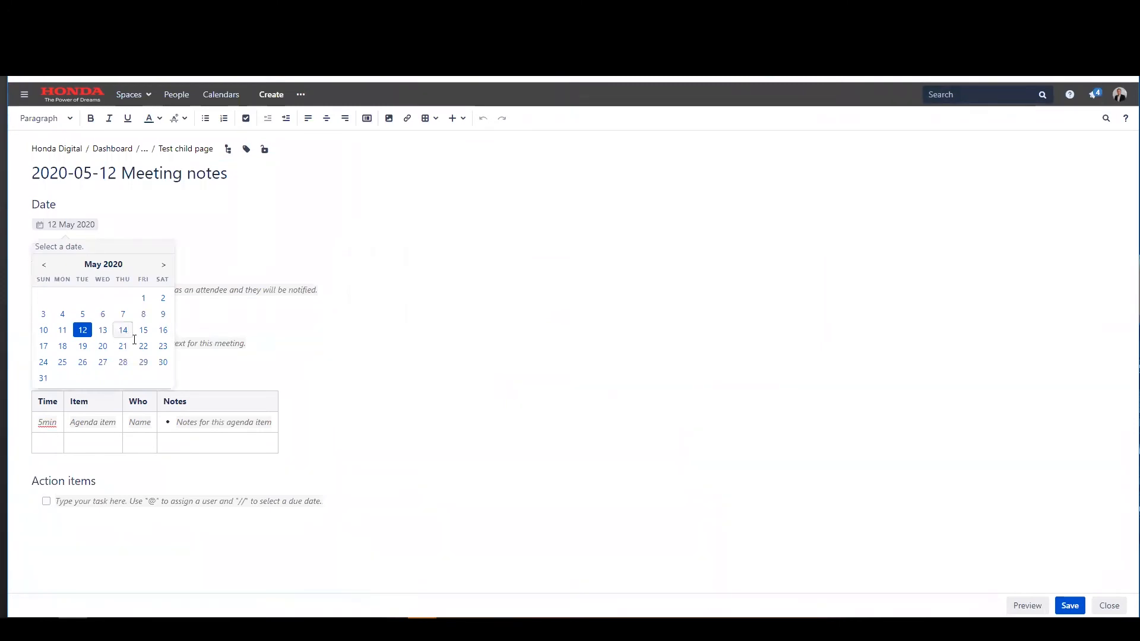
left_click(105, 329)
left_click(161, 278)
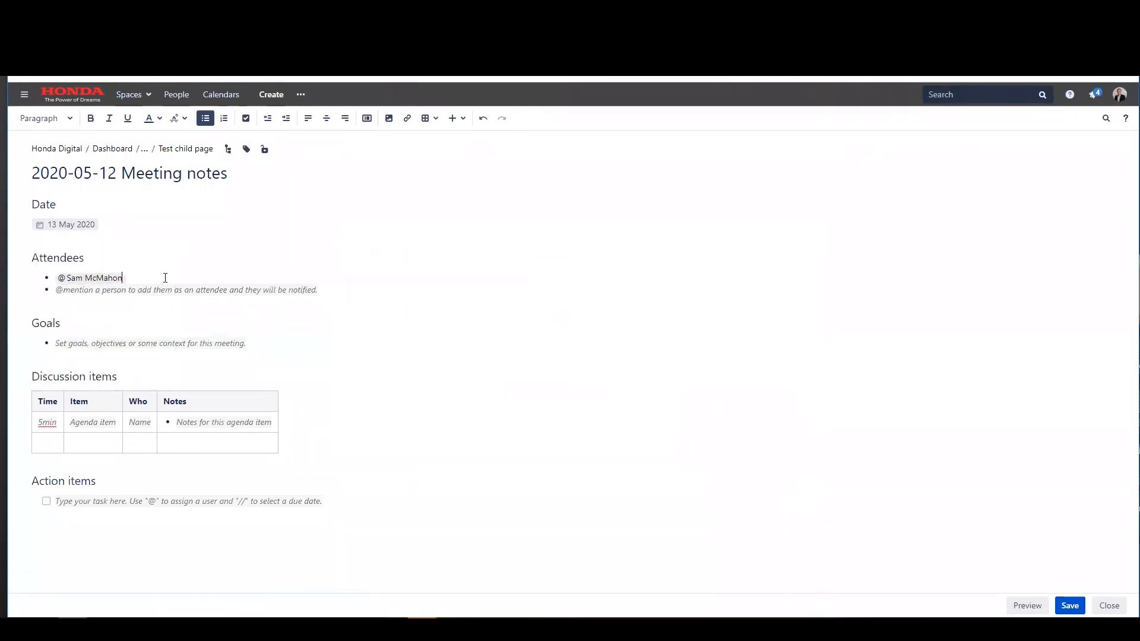
type("@DY")
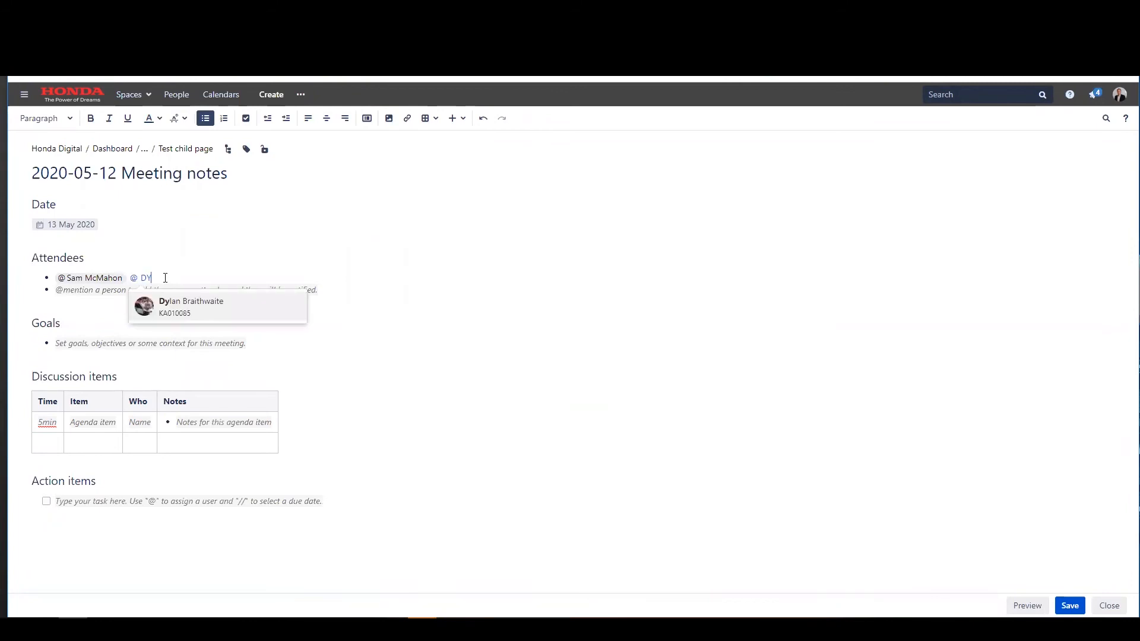
key("Return")
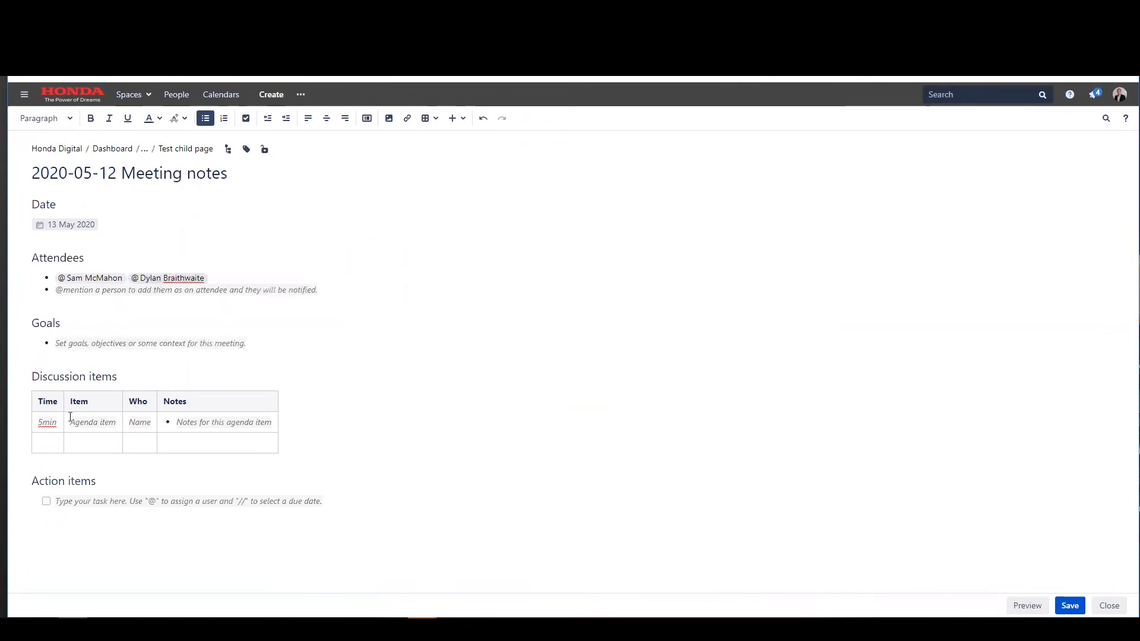
Replace the action item placeholder with a mention of a colleague and the text "needs to ...", and close the meeting notes without saving
left_click(238, 336)
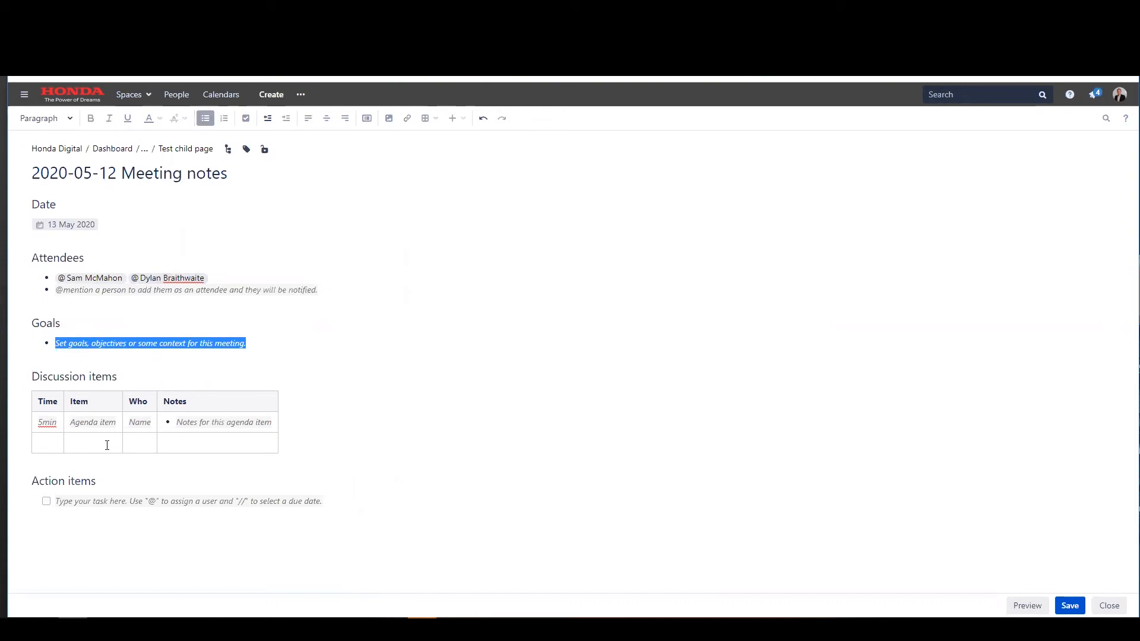
left_click(78, 501)
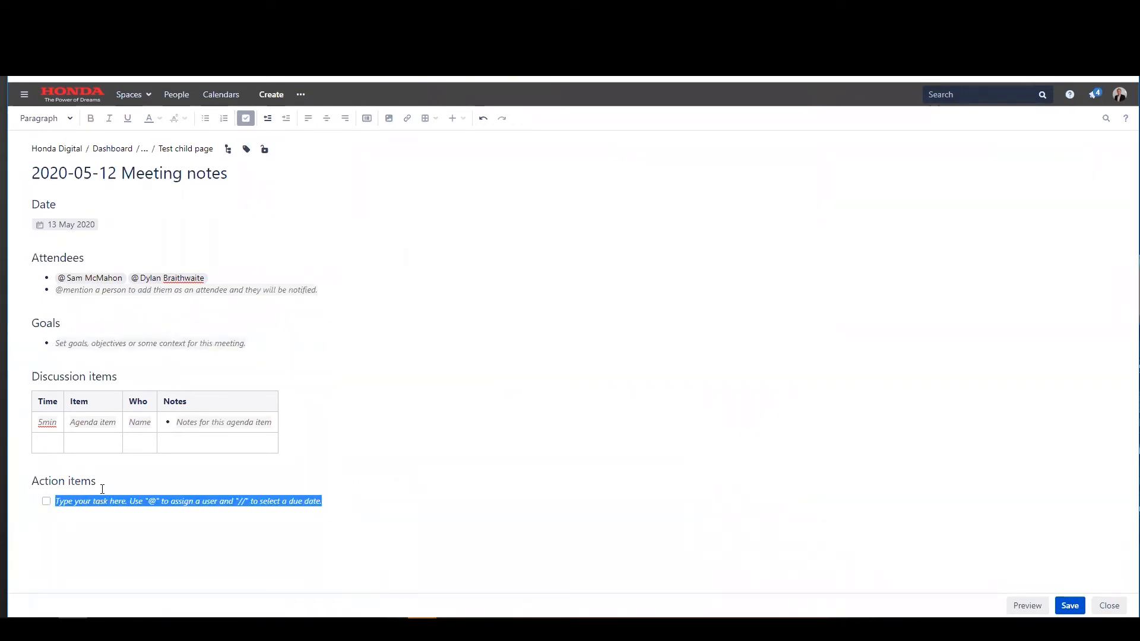
type("DUsha")
key("ctrl+BackSpace")
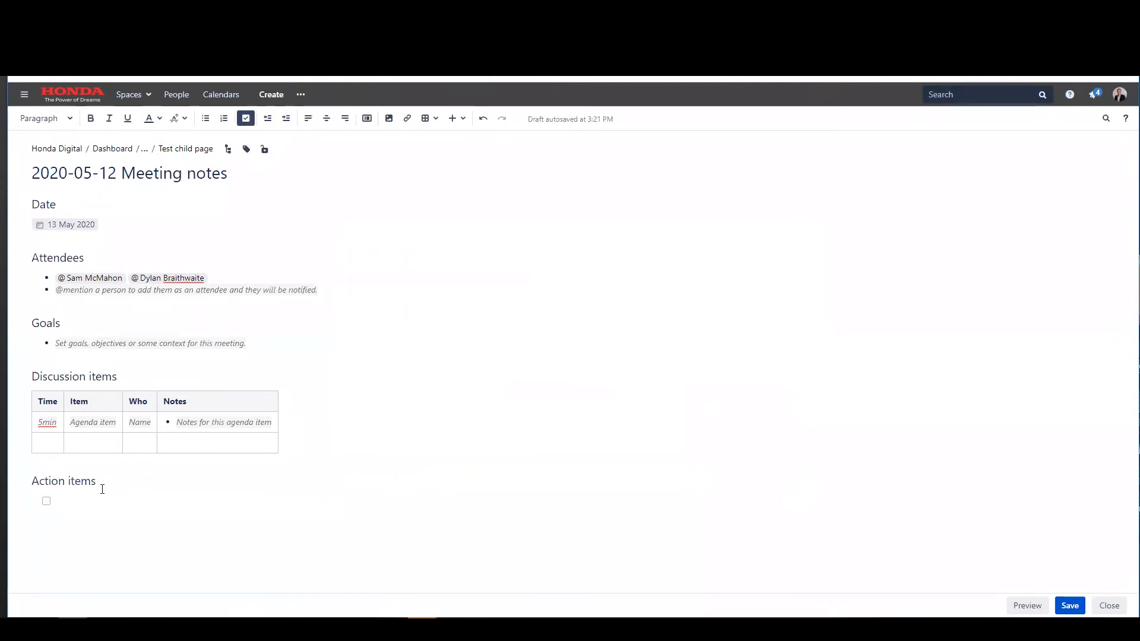
type("@du")
key("Return")
type("need ")
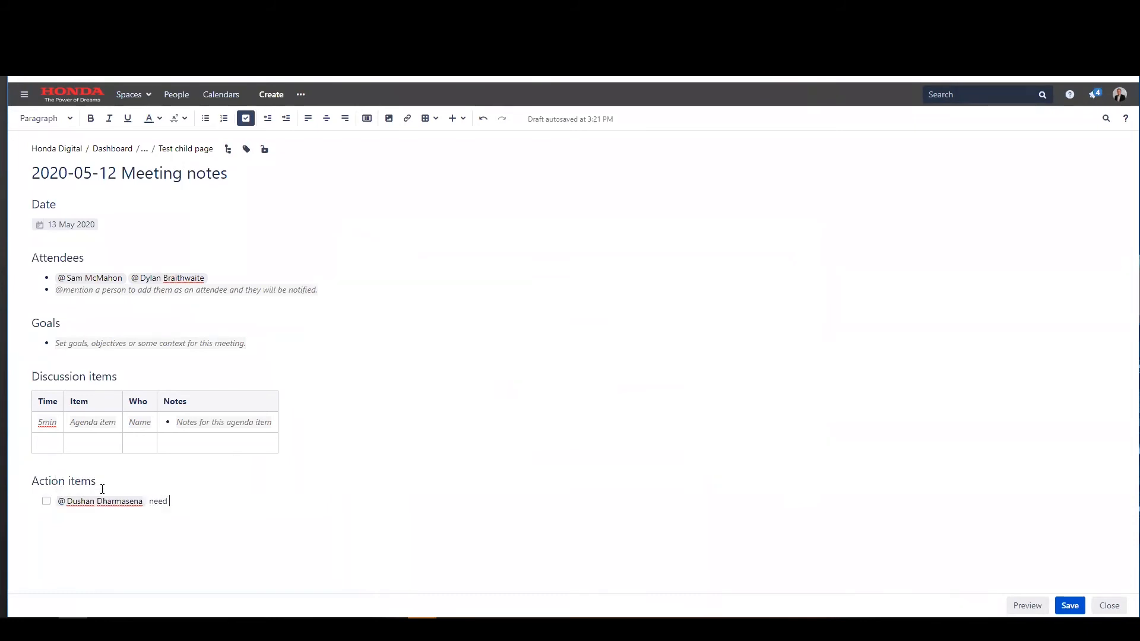
type("s to ...")
key("Return")
left_click(1113, 608)
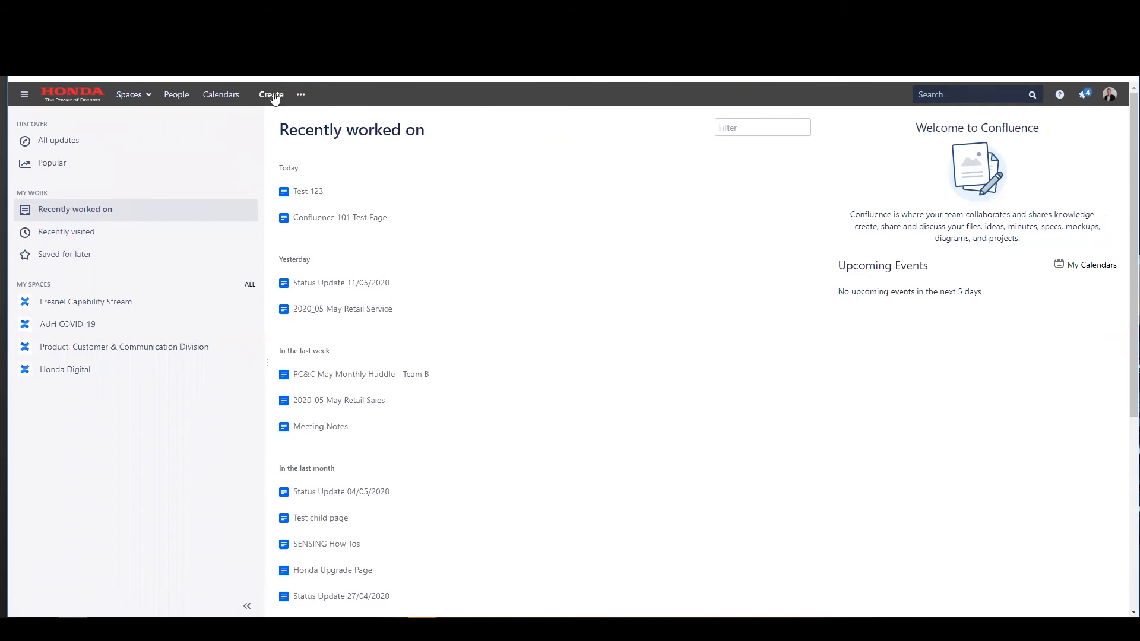
Return to the Honda Digital space, expand Archive in the page tree and open the Aftersales page
left_click(128, 95)
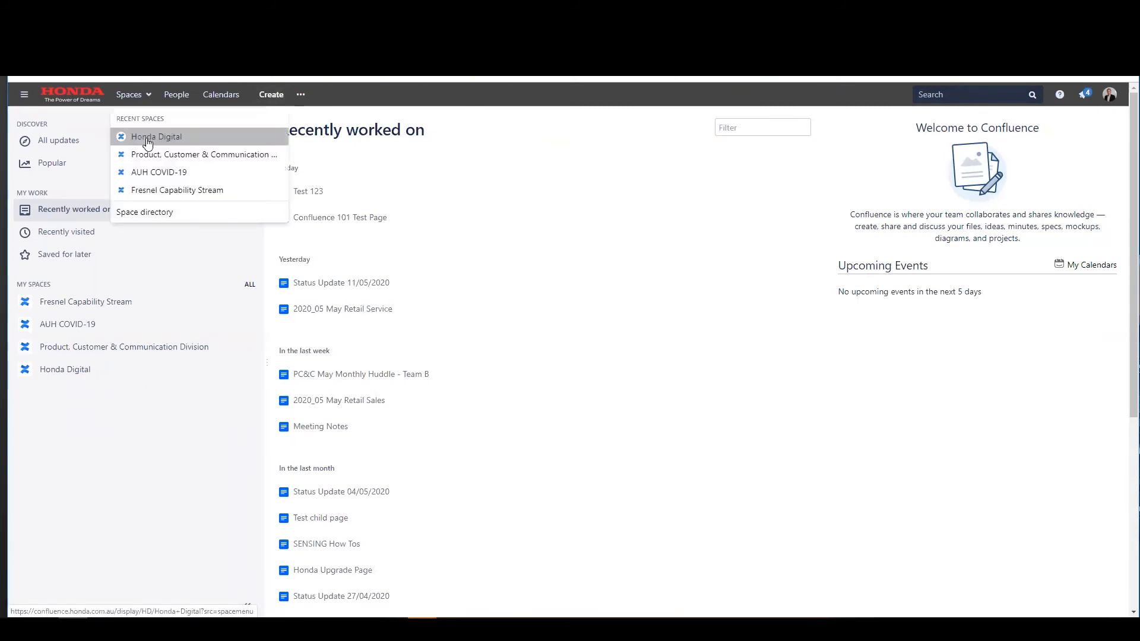
left_click(147, 142)
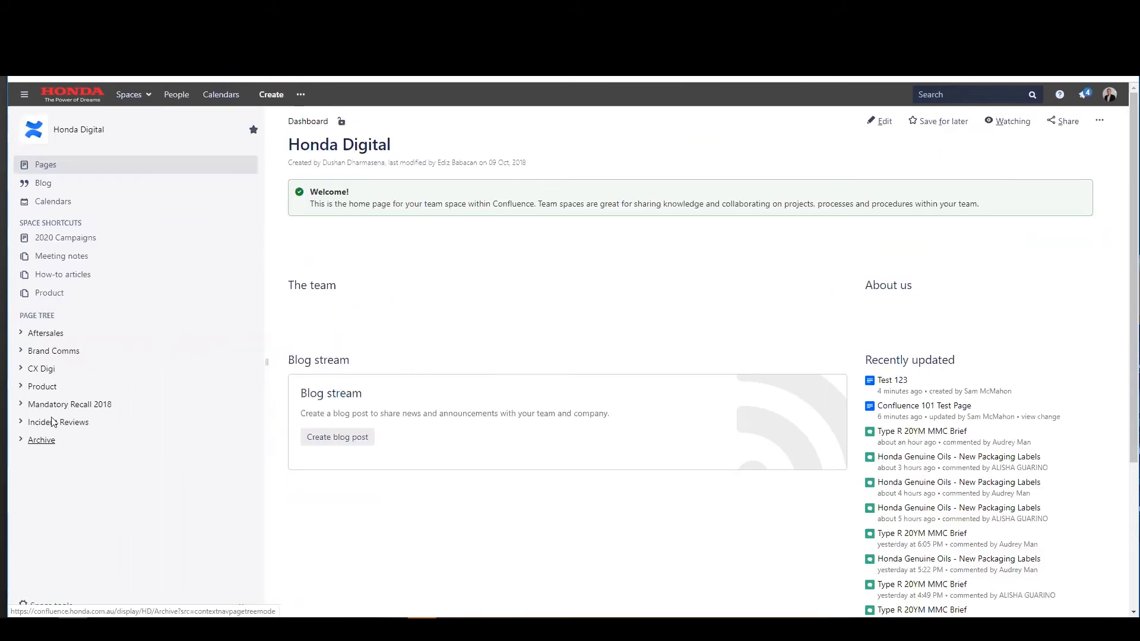
left_click(21, 440)
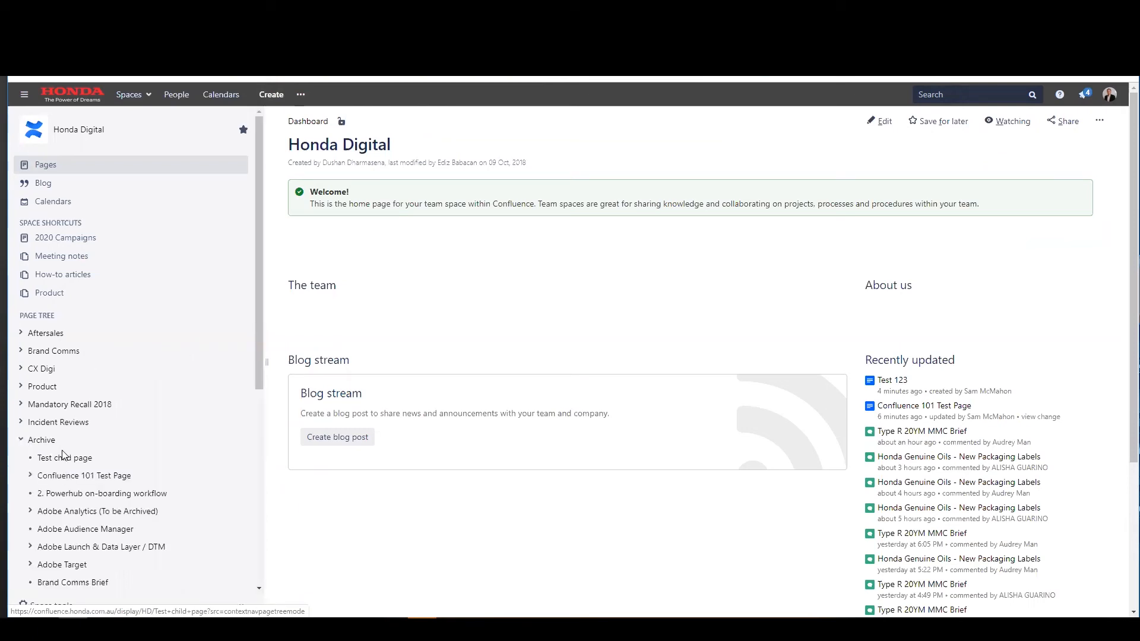
left_click(45, 334)
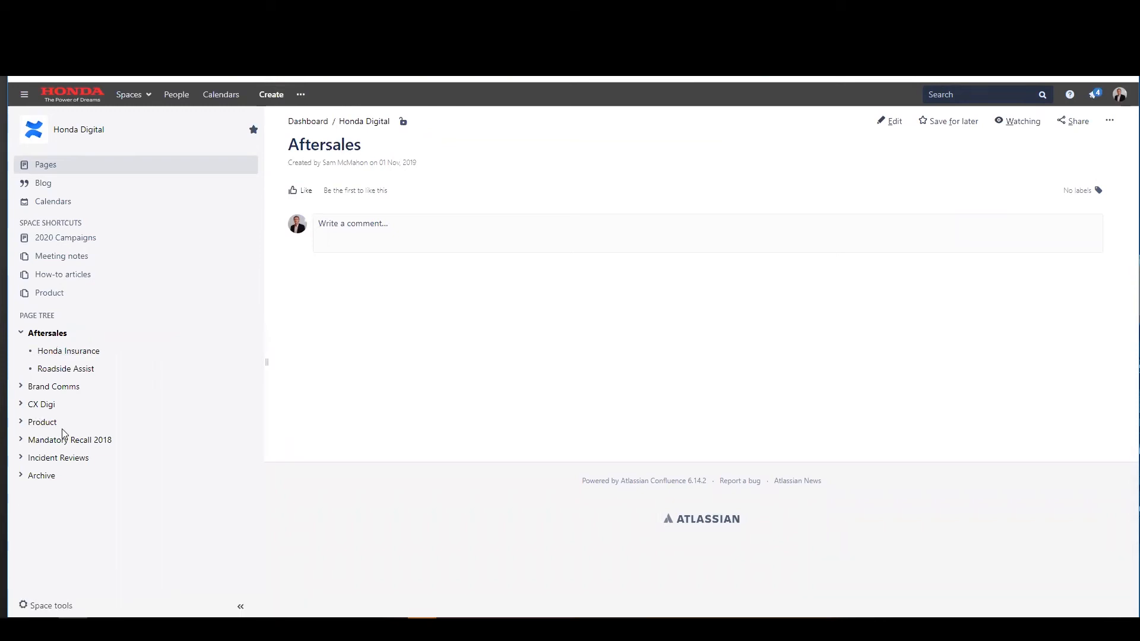
Open the Reorder Pages tool for the Honda Digital space and expand Honda Digital and its Archive branch
left_click(20, 474)
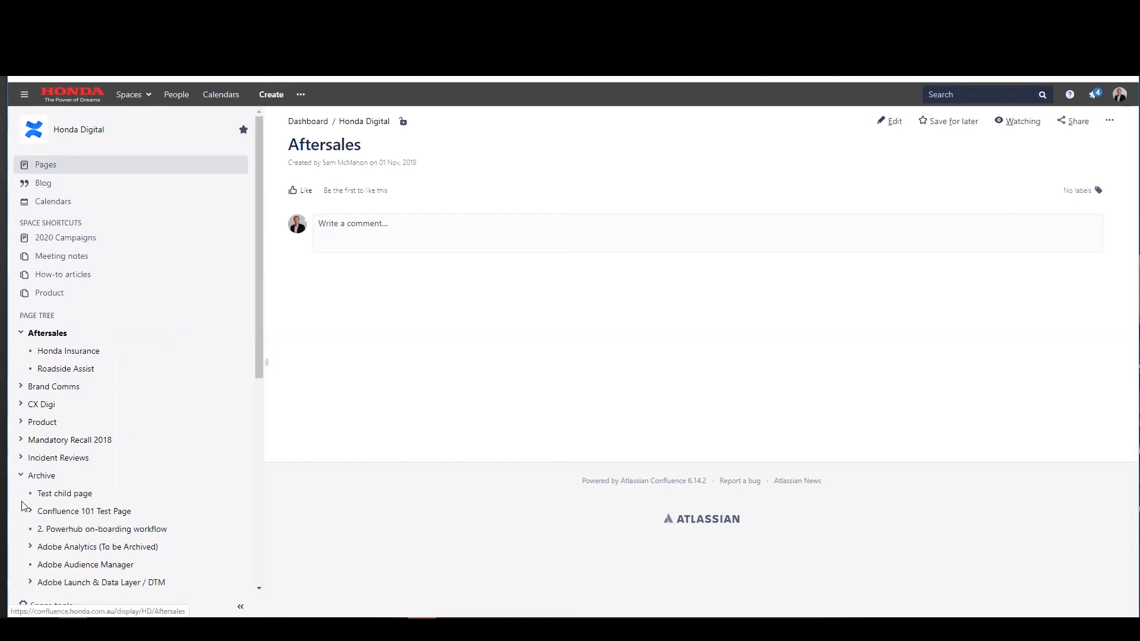
scroll(31, 567, "down", 4)
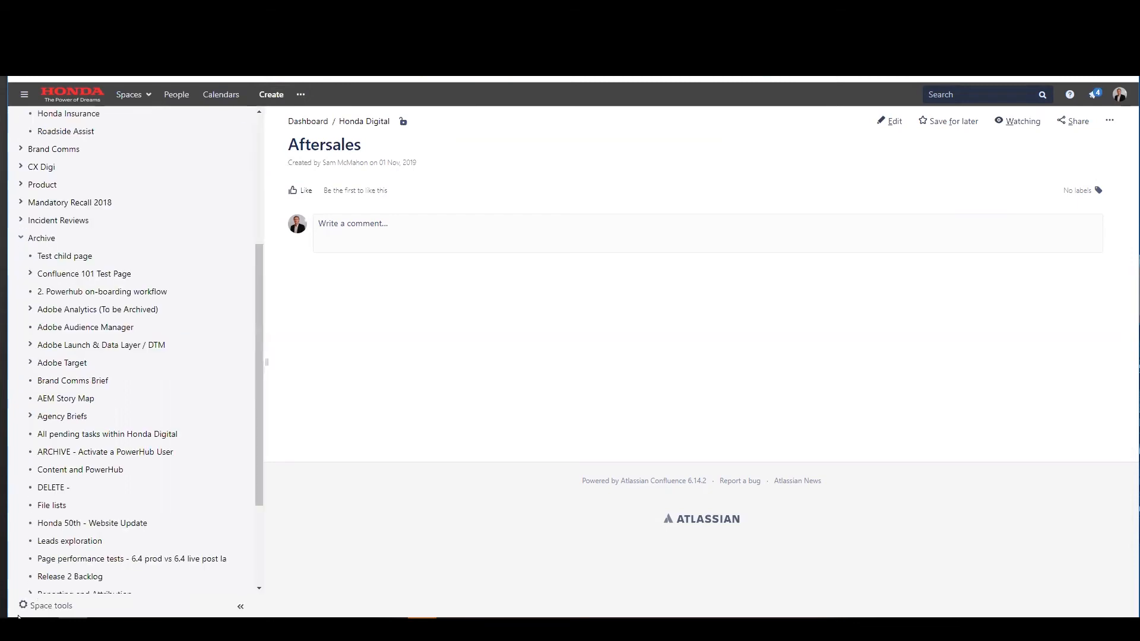
left_click(44, 614)
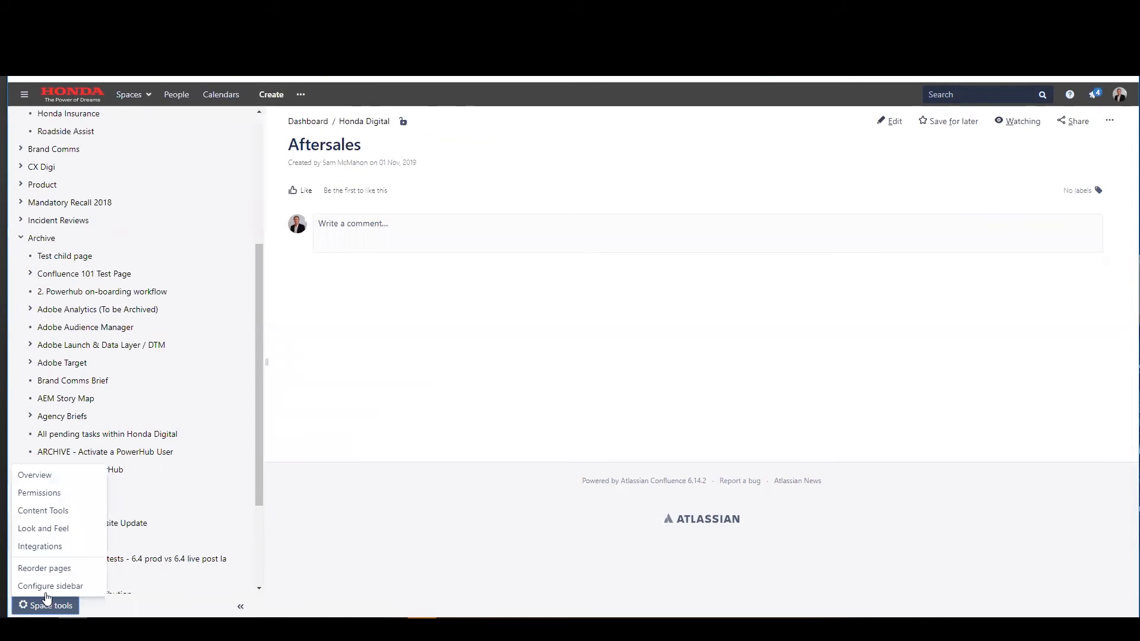
left_click(33, 570)
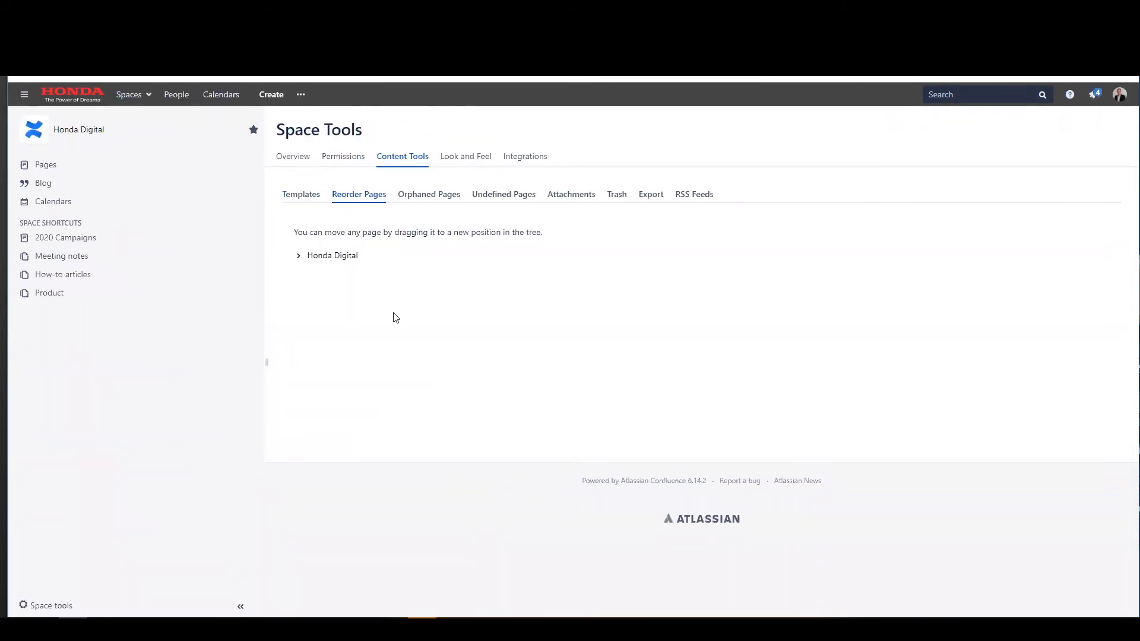
left_click(299, 256)
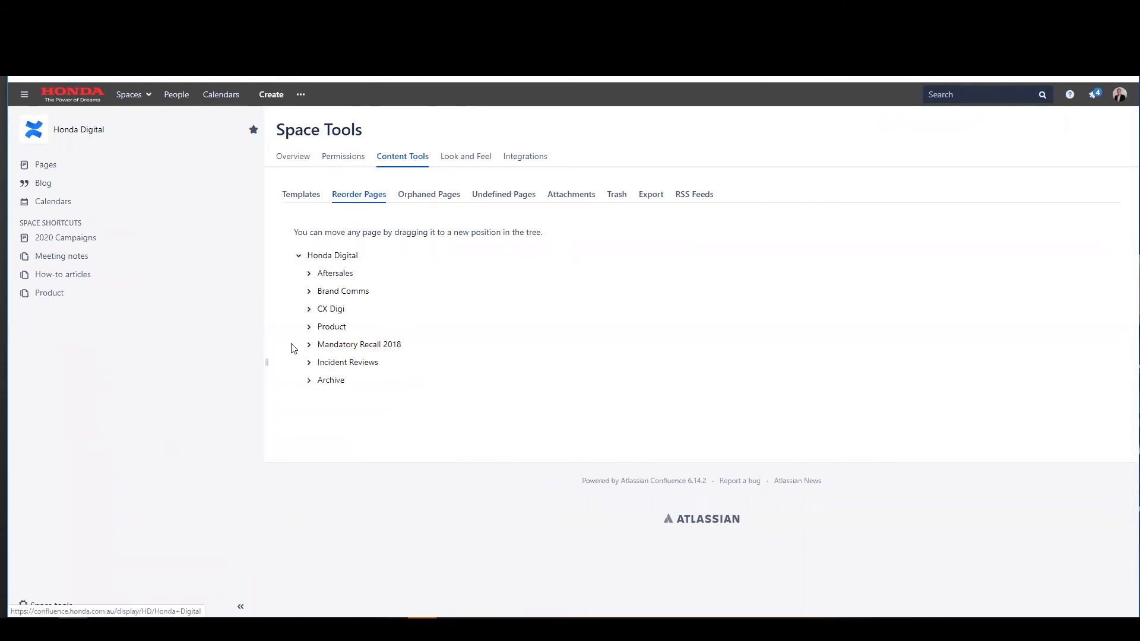
left_click(309, 383)
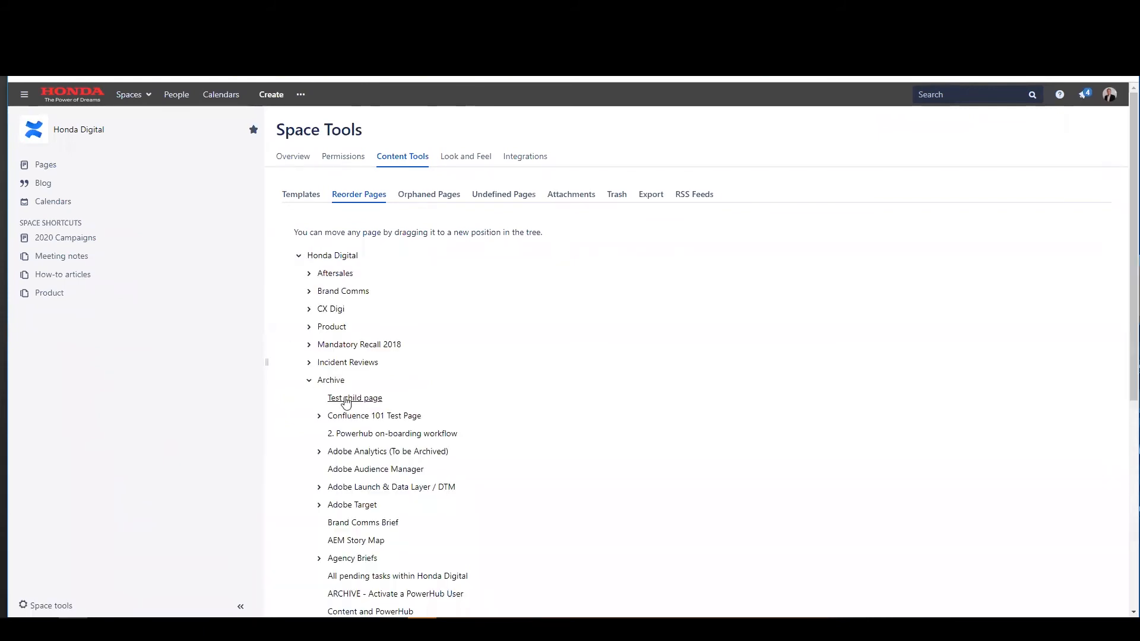
Move Test child page below Confluence 101 Test Page, expand Confluence 101 Test Page, and return Test child page to the start of Archive
left_click_drag(349, 403, 344, 426)
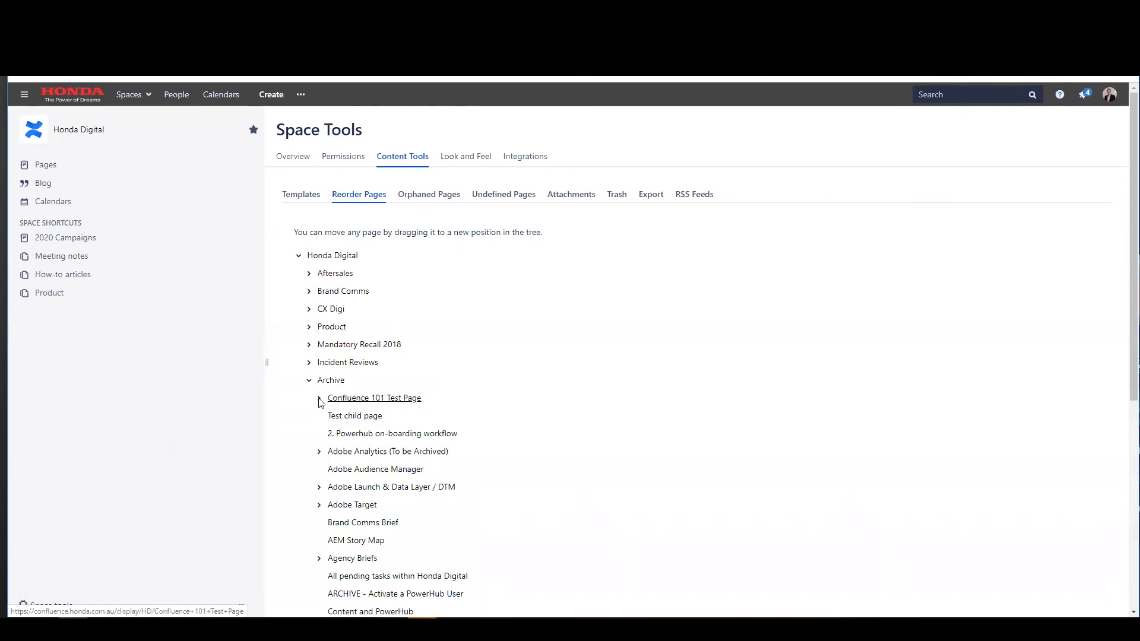
left_click(319, 399)
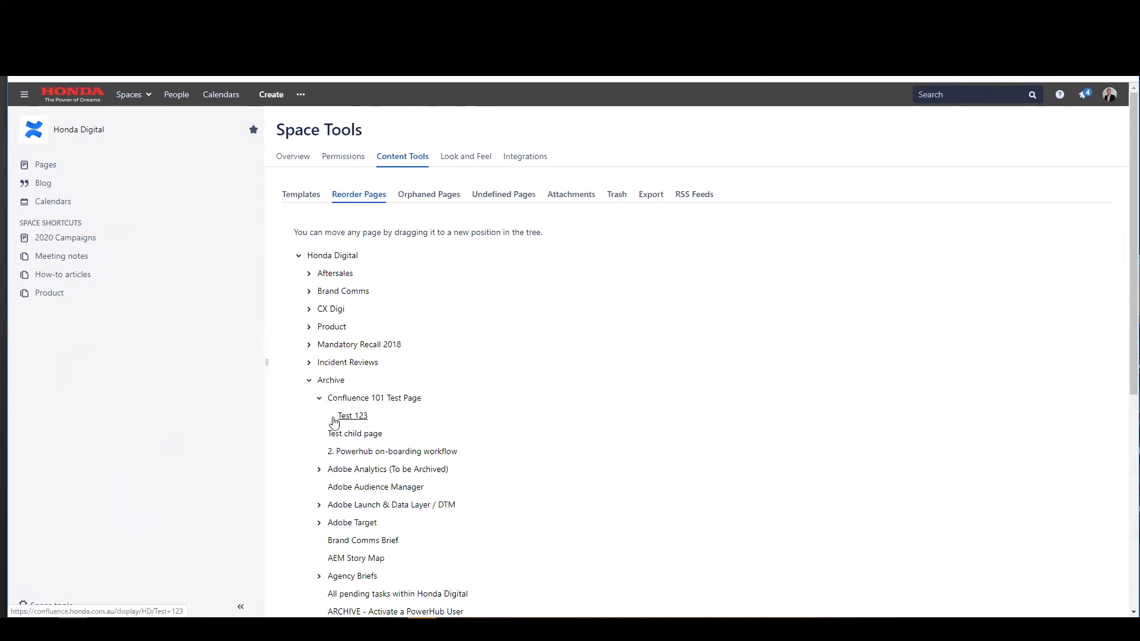
left_click_drag(339, 433, 342, 399)
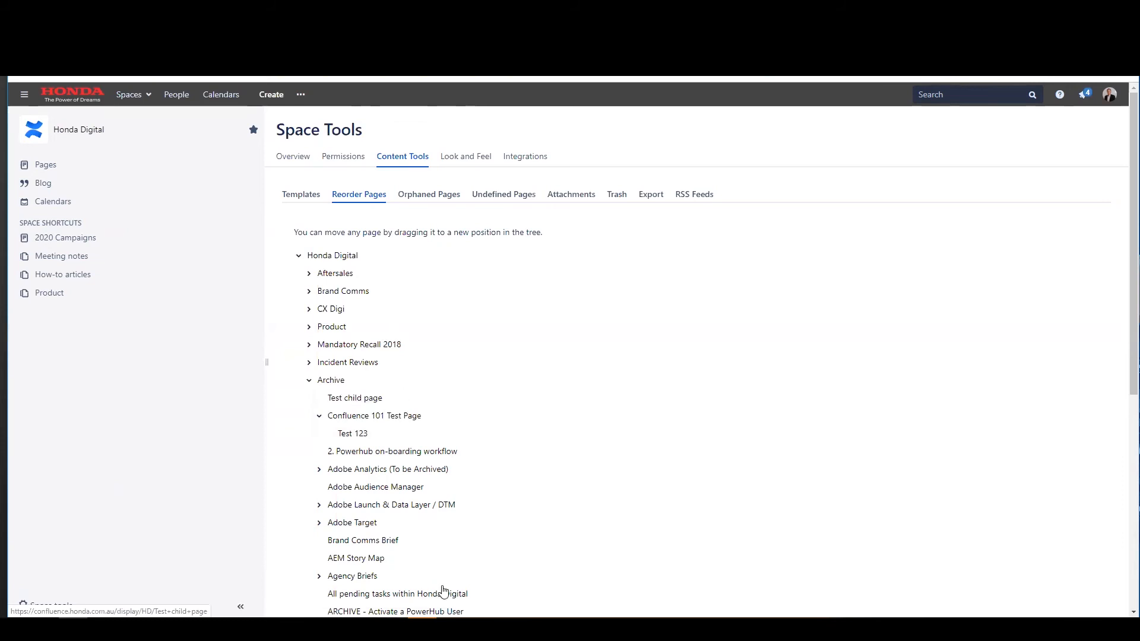
Move Test 123 out of Confluence 101 Test Page to directly under Archive, between Test child page and Confluence 101 Test Page
scroll(387, 405, "down", 3)
scroll(354, 418, "up", 3)
left_click_drag(354, 434, 346, 410)
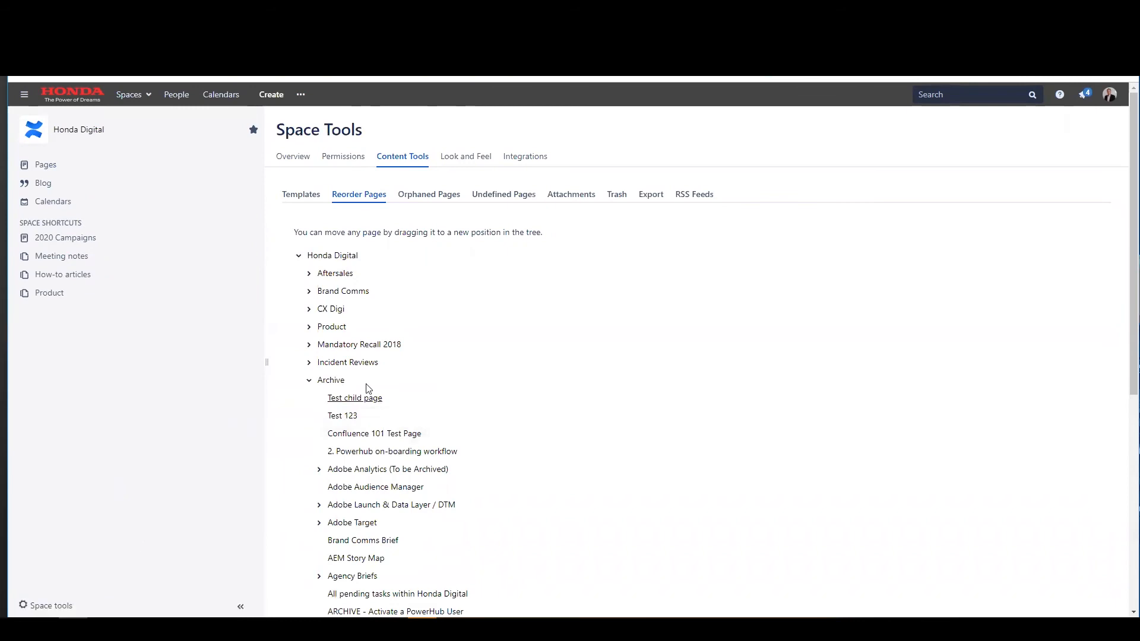
Open Test child page and check the new page order under Archive in the page tree
left_click(353, 399)
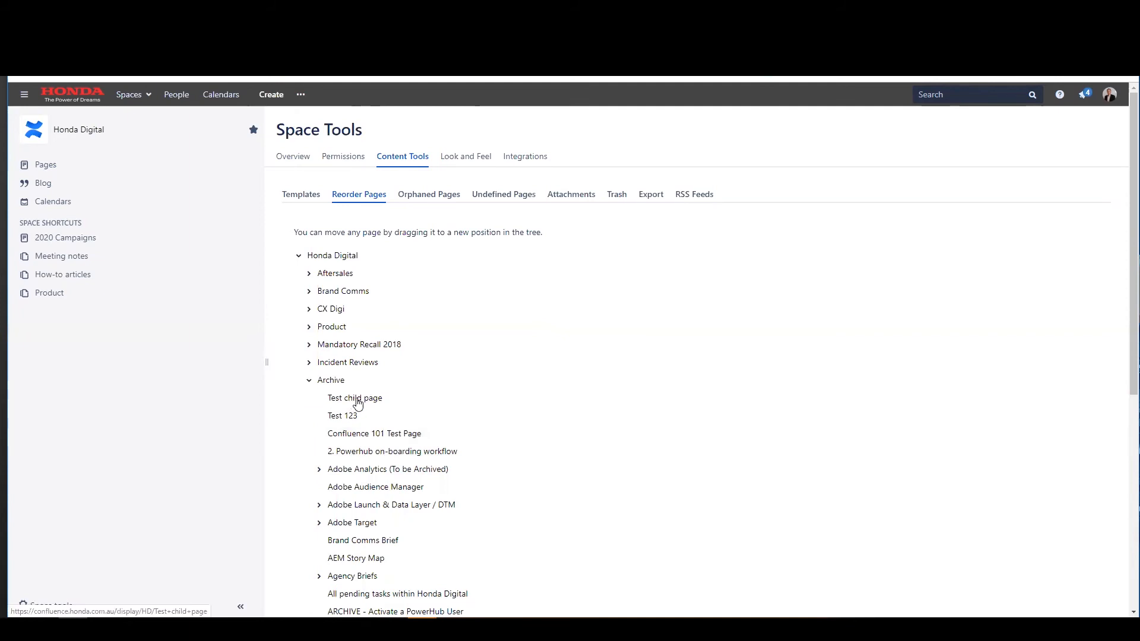
scroll(233, 375, "up", 1)
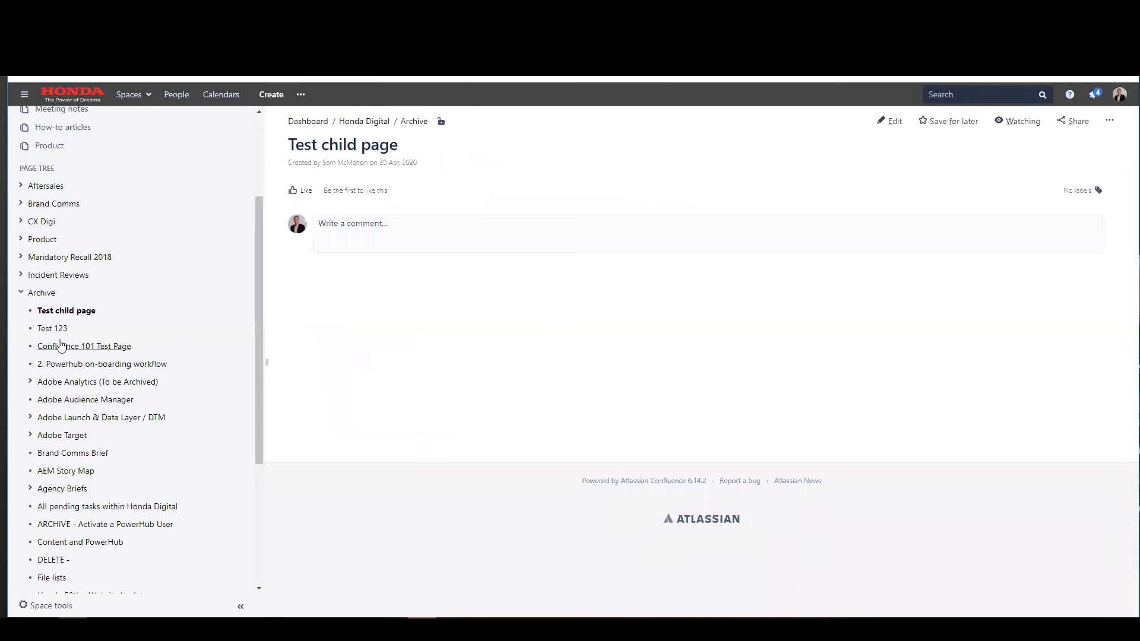
scroll(67, 332, "up", 3)
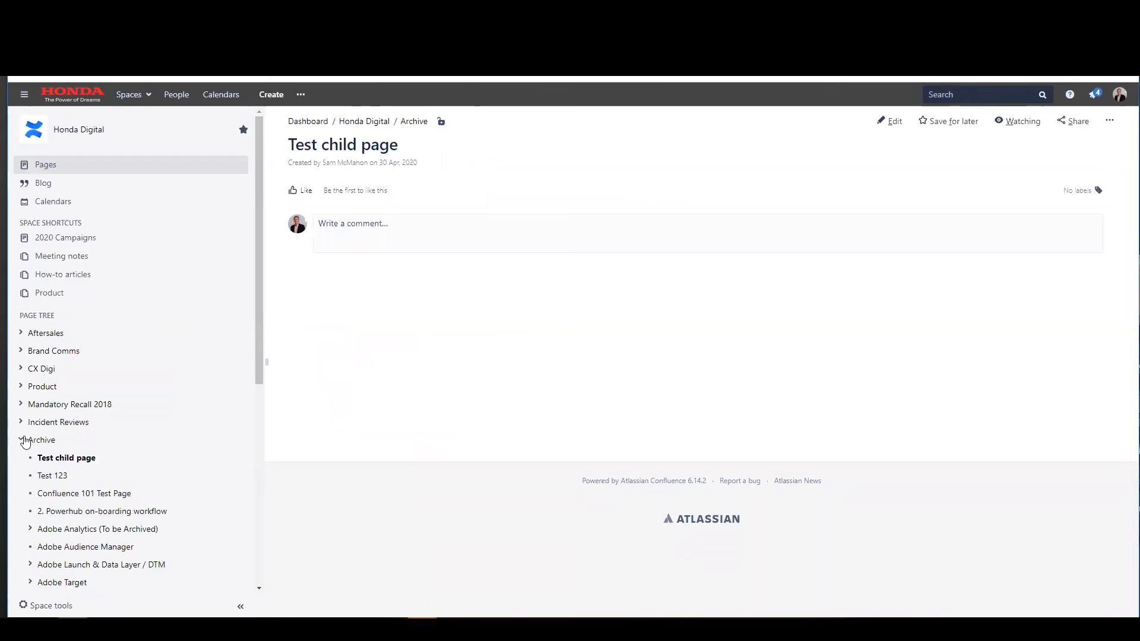
left_click(21, 441)
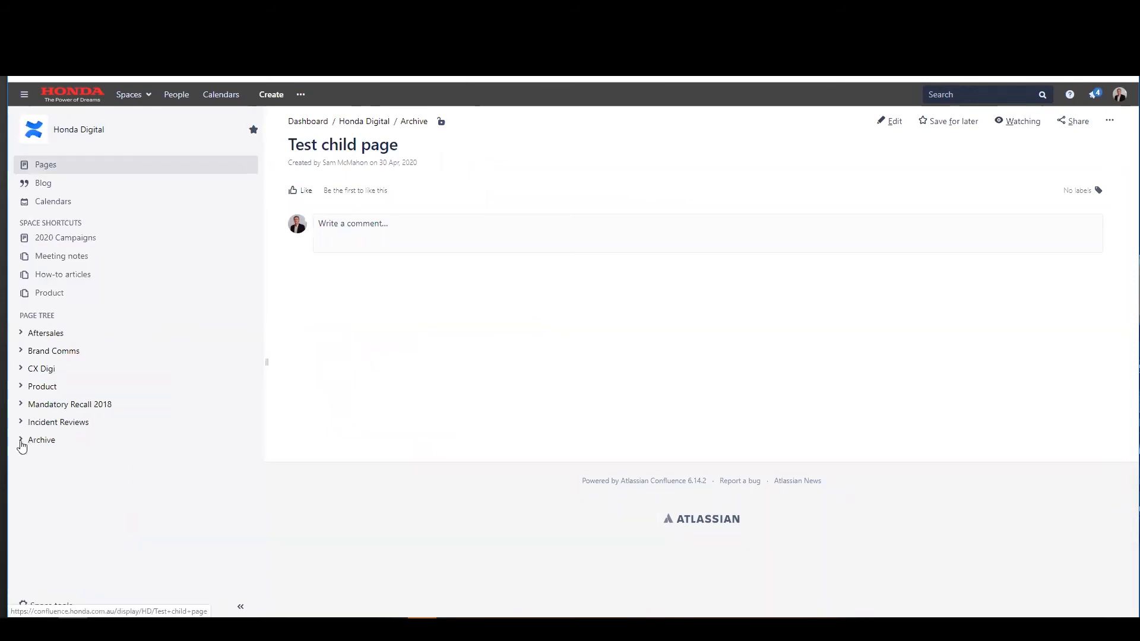
left_click(21, 442)
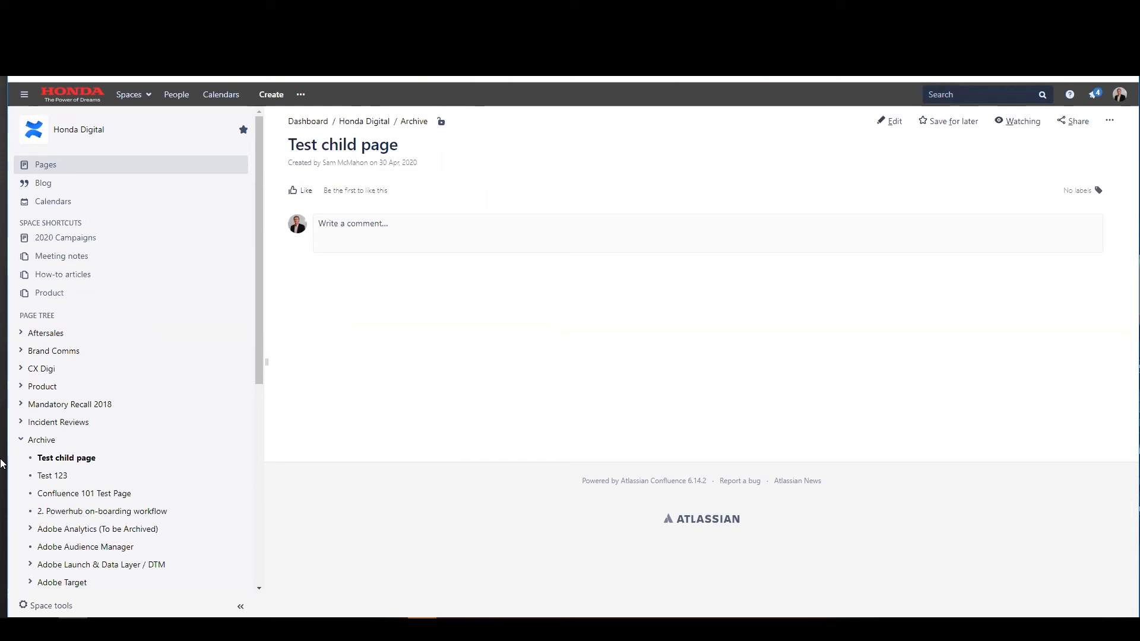
View Test 123, Test child page and Confluence 101 Test Page in turn, and review the last one down to its comments
left_click(48, 475)
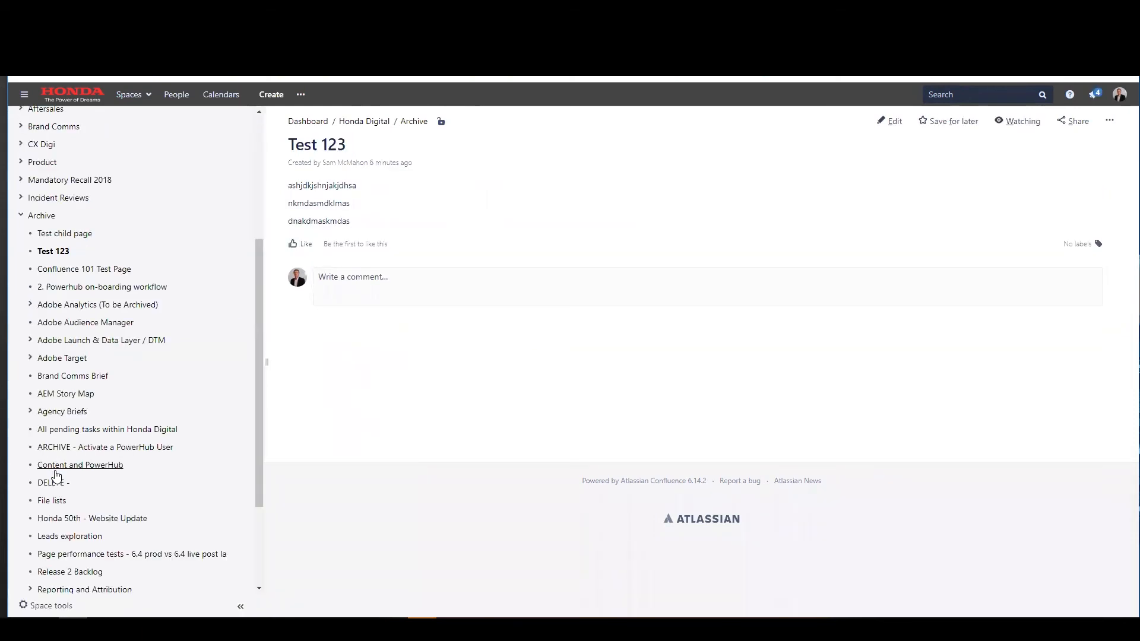
left_click(58, 240)
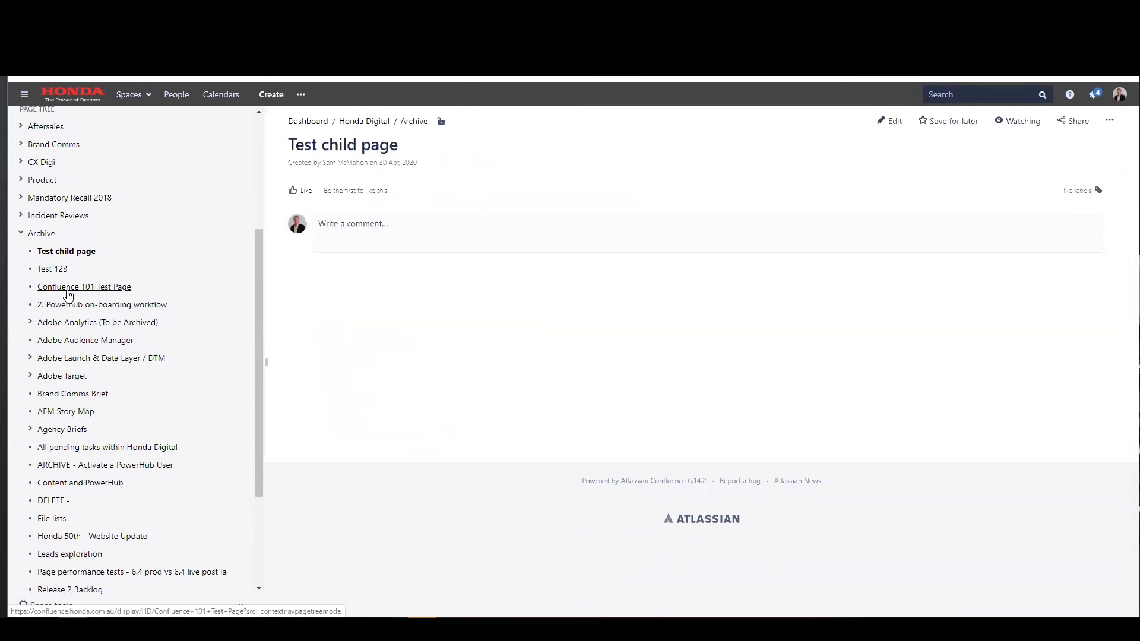
left_click(65, 296)
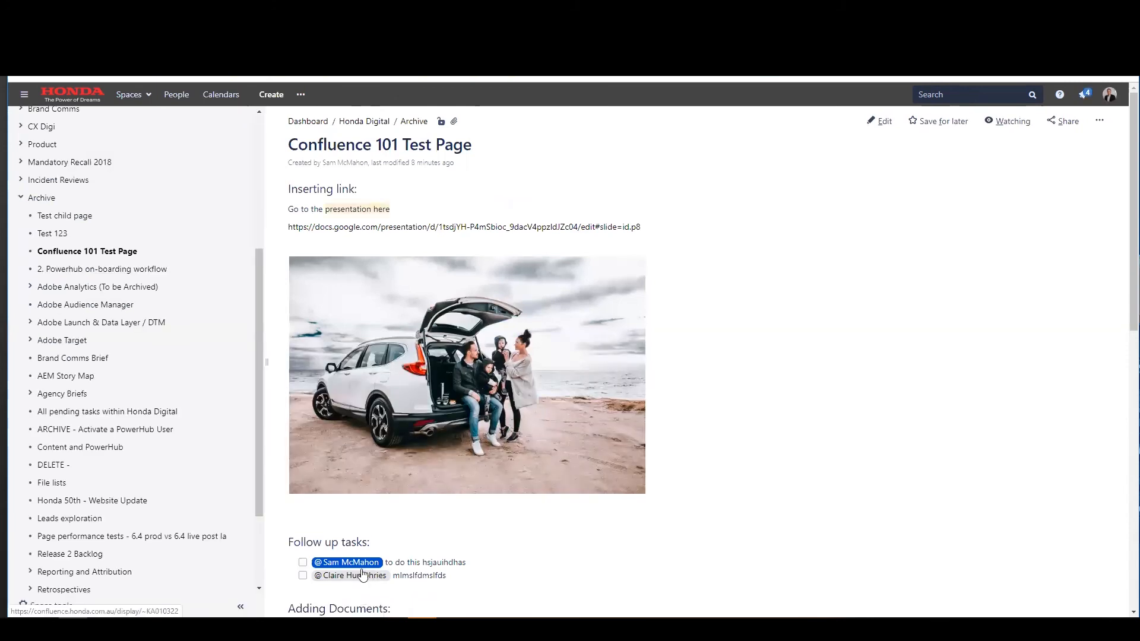
scroll(408, 524, "down", 5)
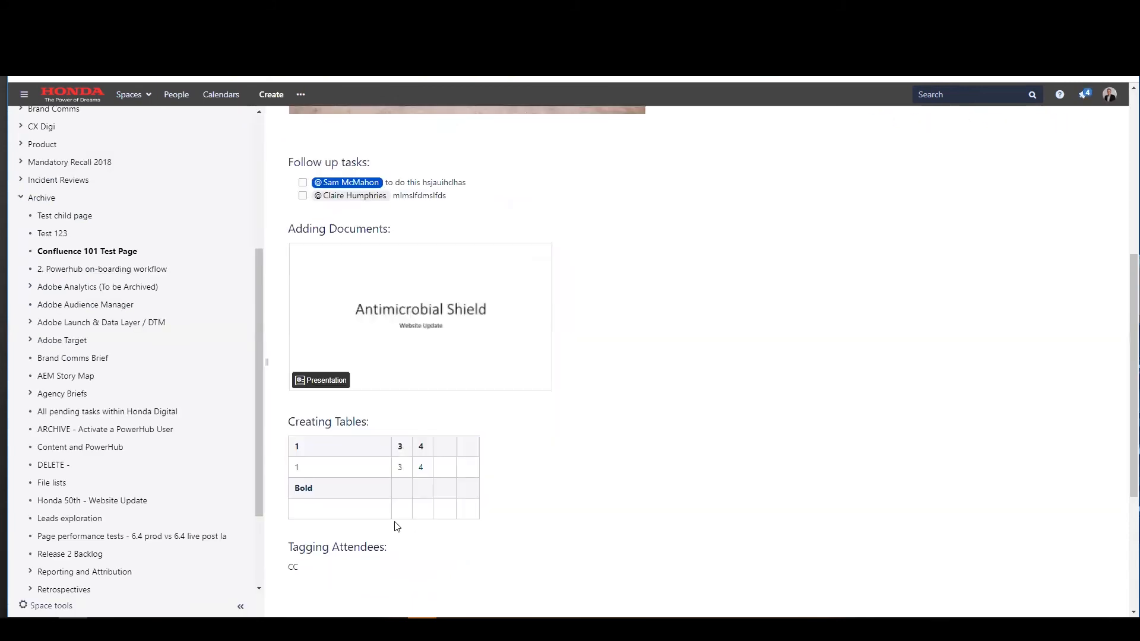
scroll(397, 528, "down", 4)
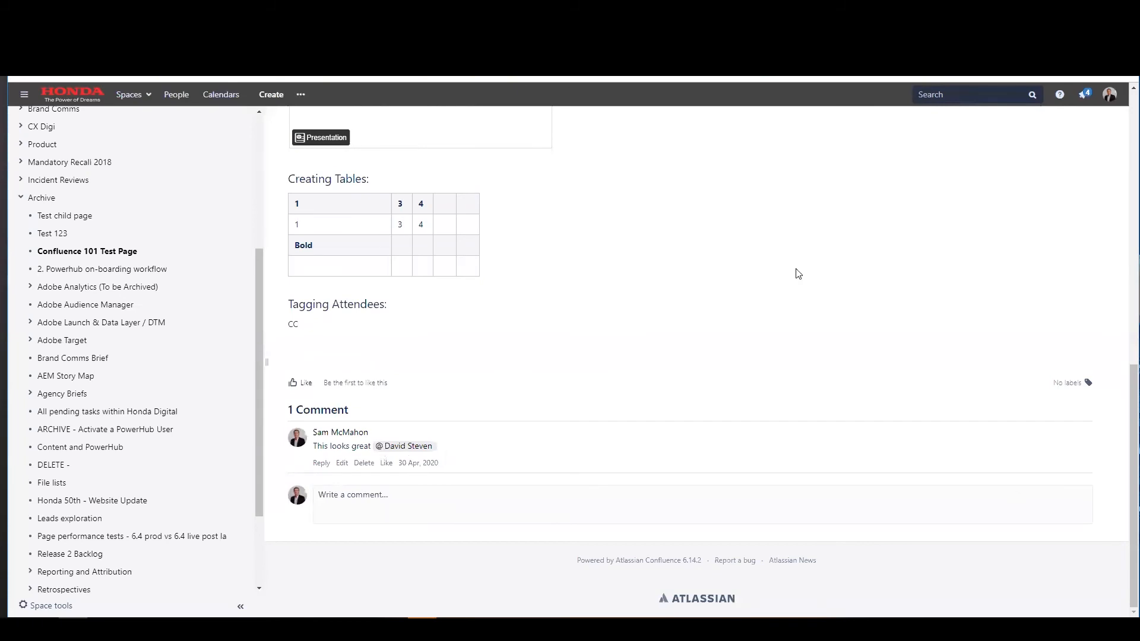
Edit Confluence 101 Test Page, append "k.mvcxkmvcx" to the second follow-up task, and save without notifying watchers
scroll(885, 122, "up", 5)
left_click(883, 122)
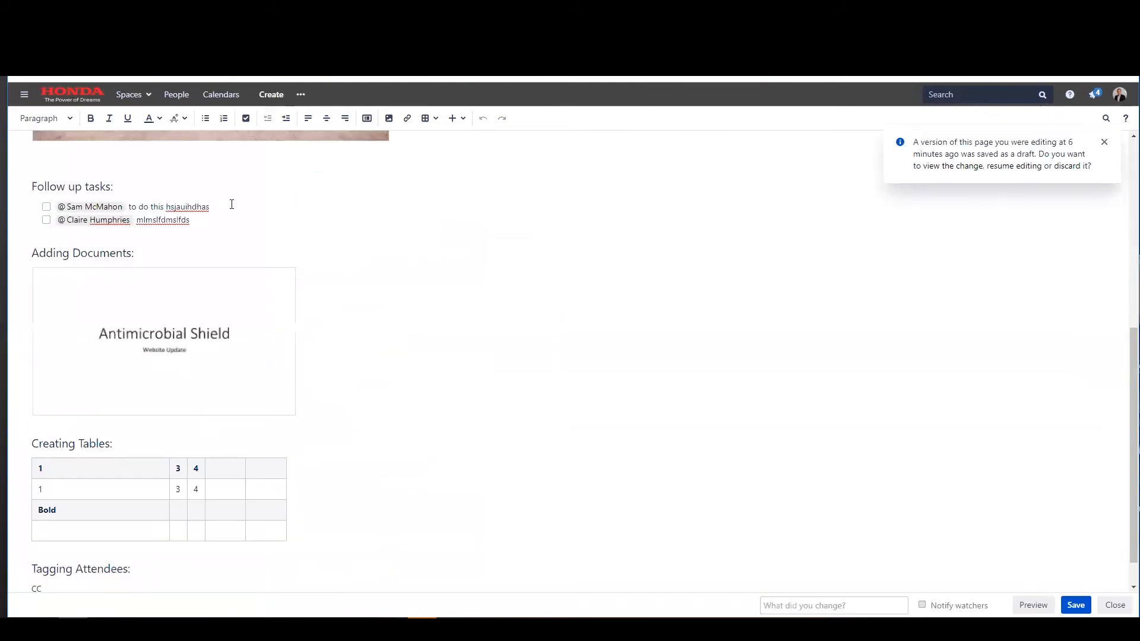
left_click(260, 233)
type("k,mvcxkmvcx")
left_click(922, 606)
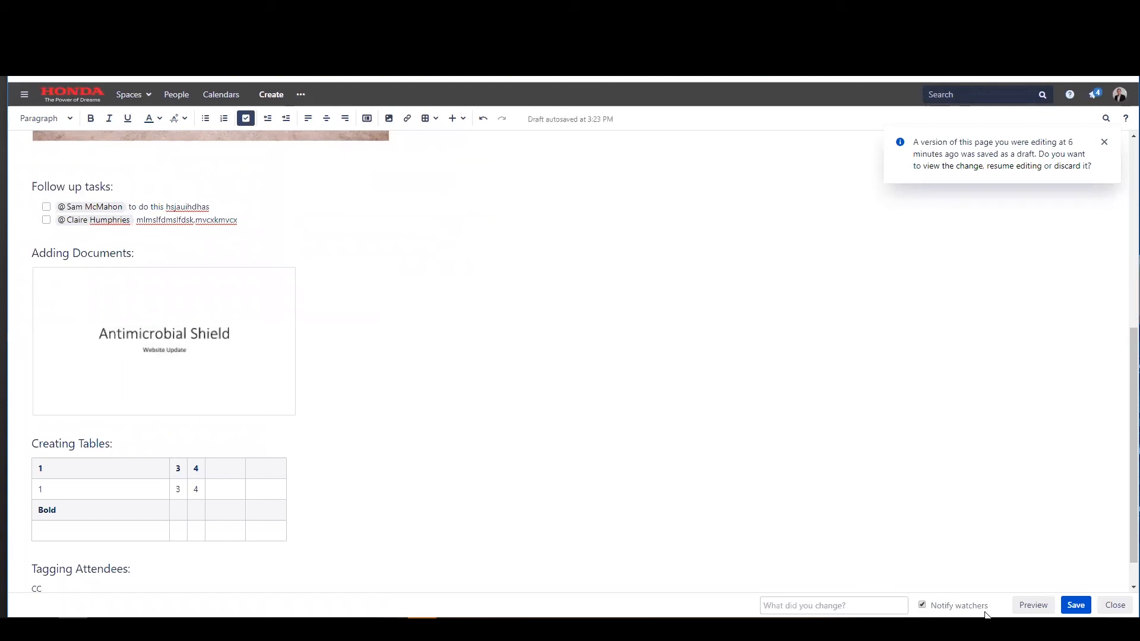
left_click(922, 608)
left_click(1074, 605)
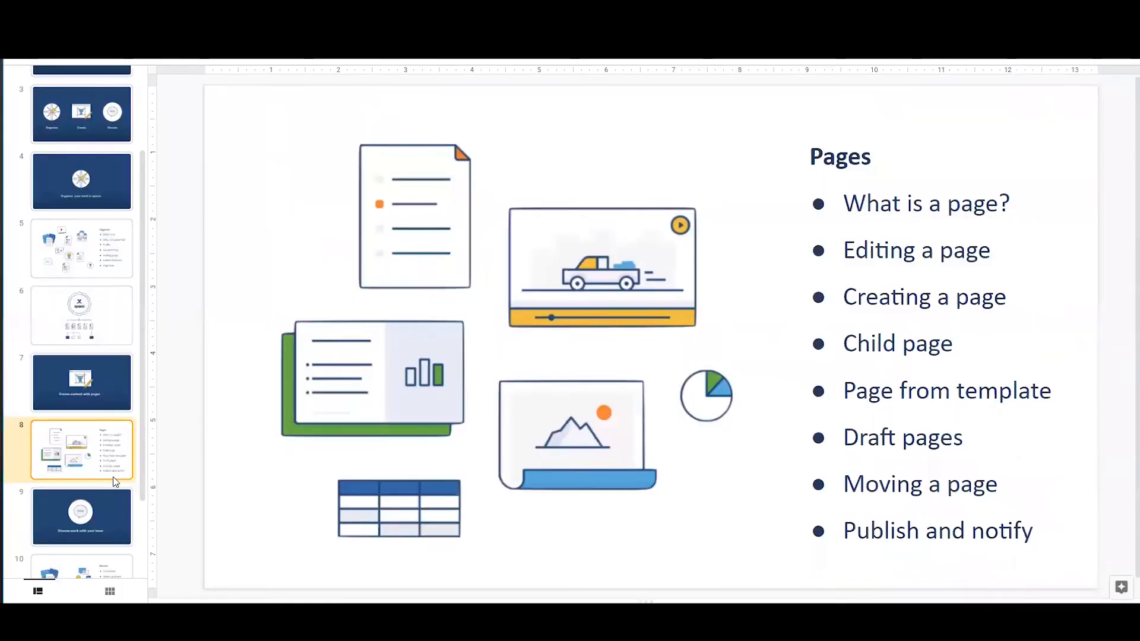
Switch to the Google Slides presentation, show the "Discuss work with your team" slide and advance to the following slide
left_click(87, 514)
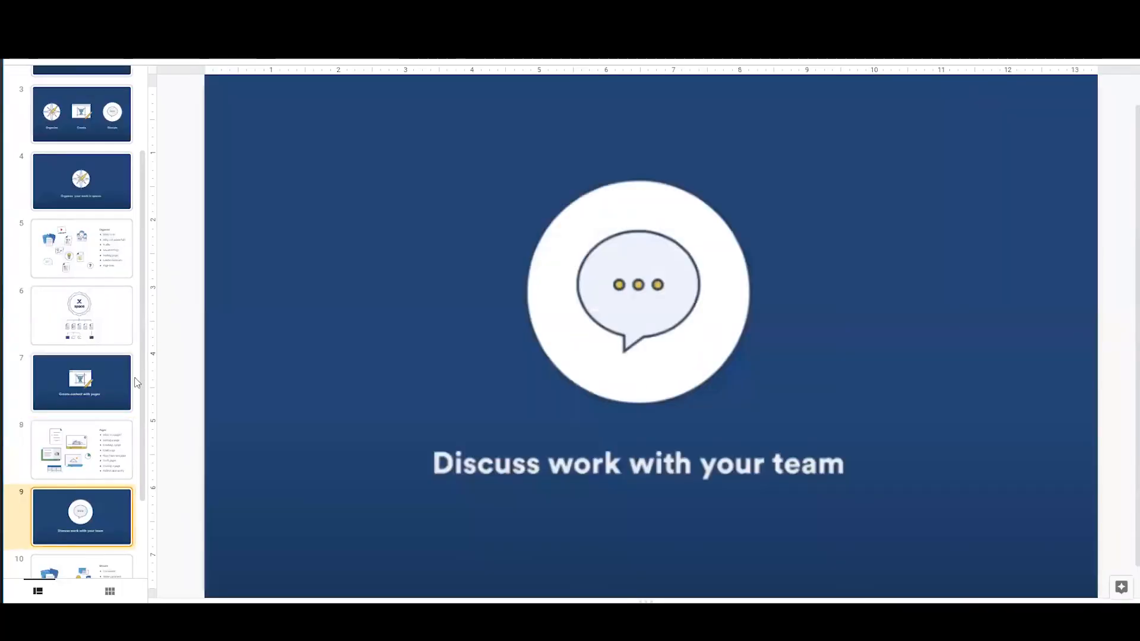
scroll(114, 369, "down", 2)
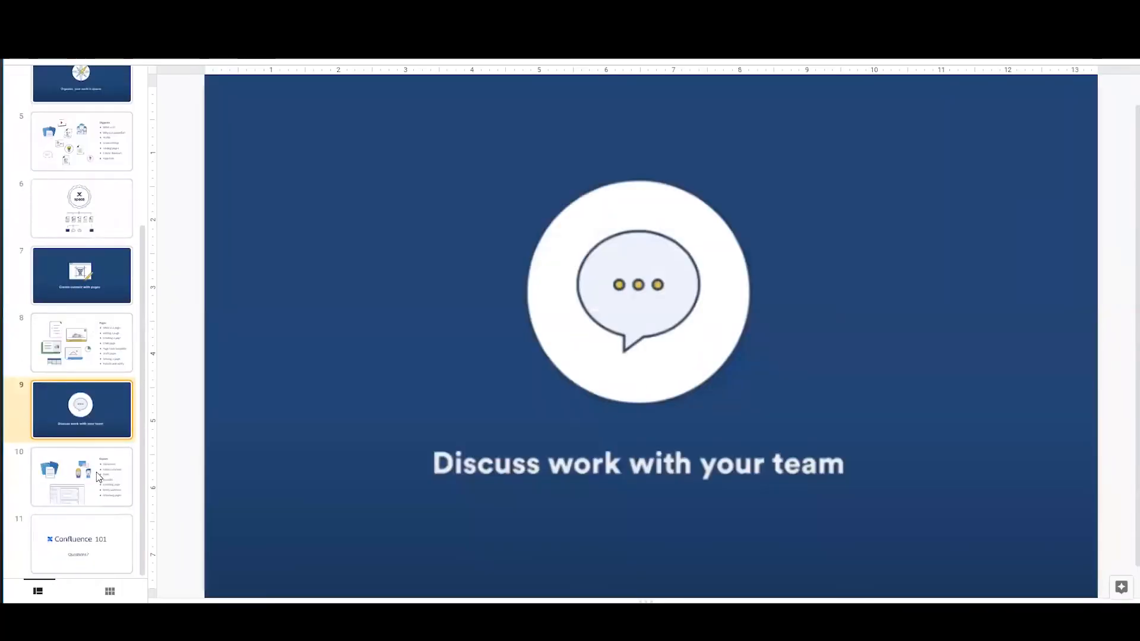
key("Down")
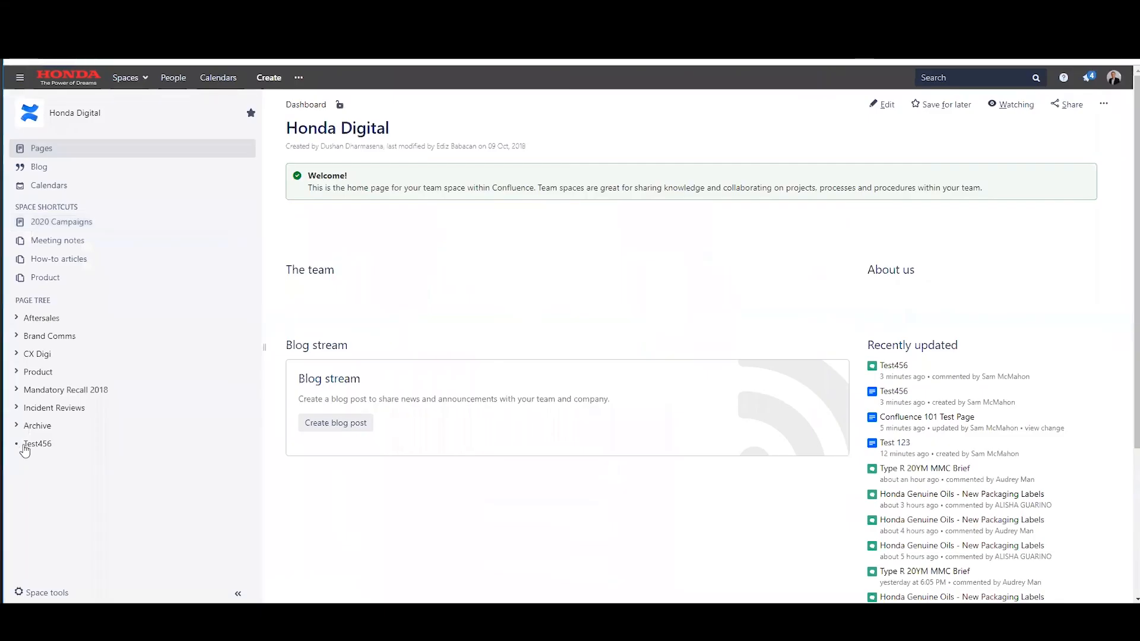
Open the Test456 page in Confluence, start a blank page comment, and highlight the body text to show the inline comment option
left_click(31, 445)
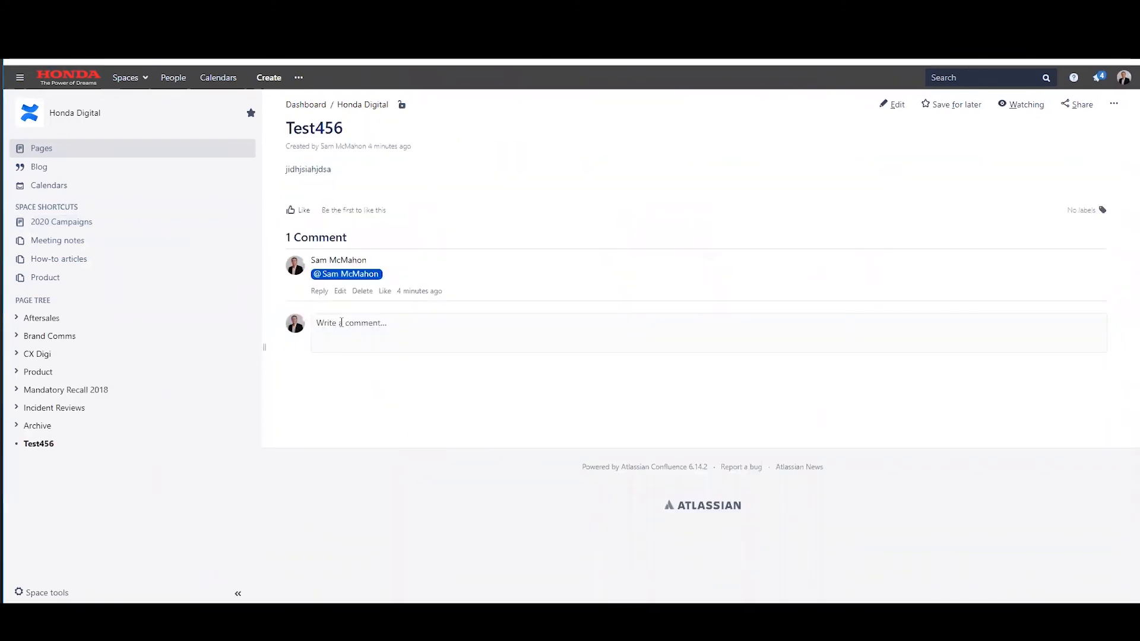
left_click(384, 334)
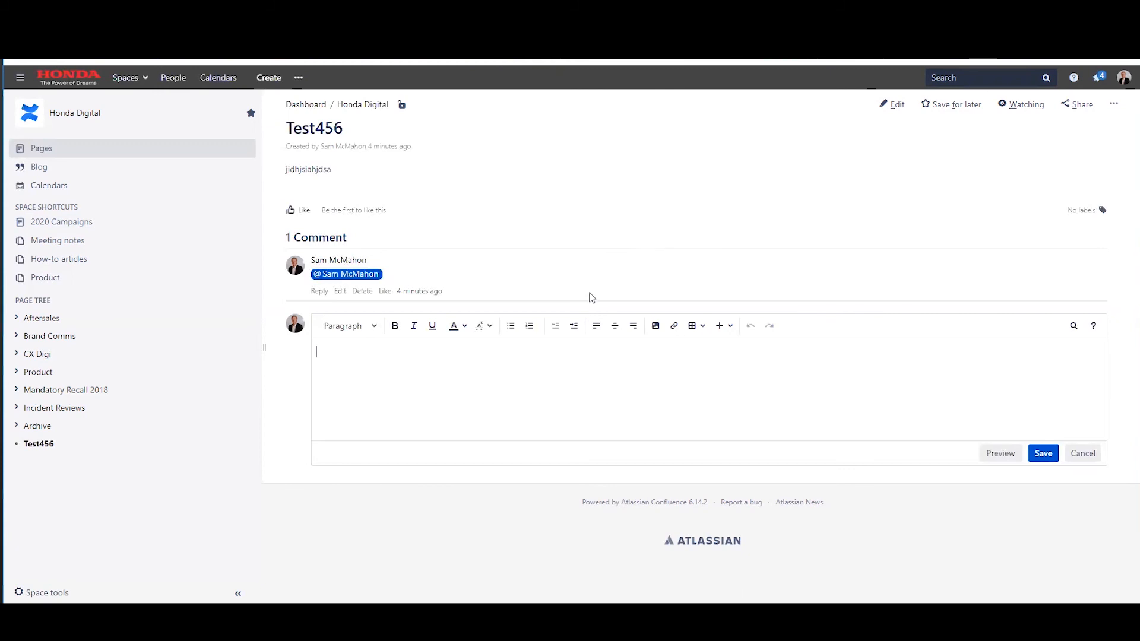
left_click_drag(287, 169, 334, 171)
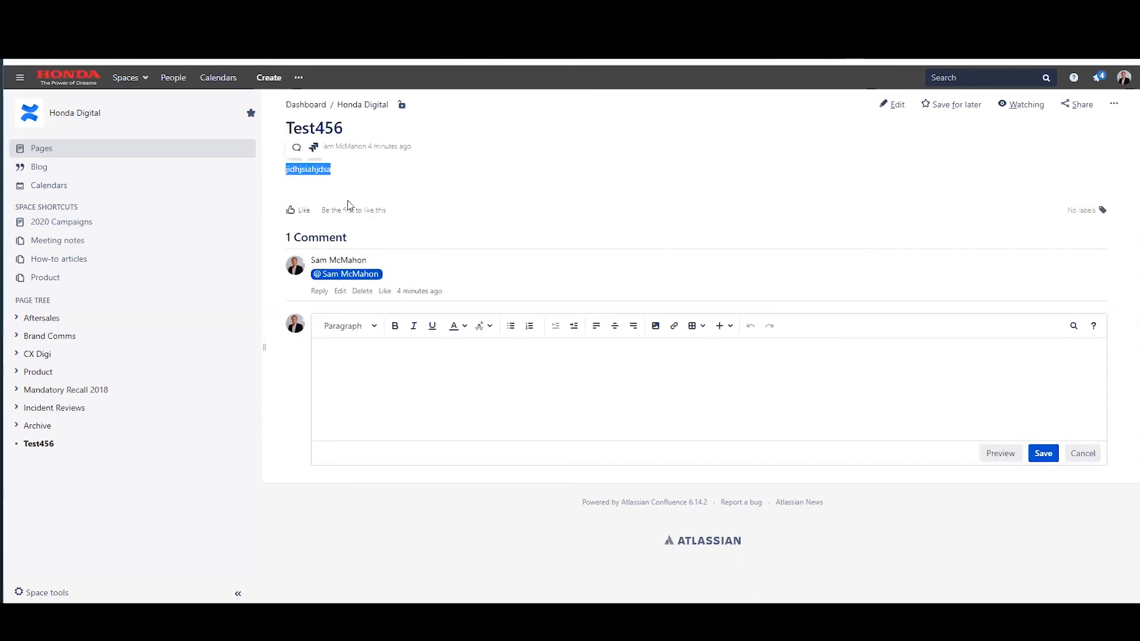
left_click(423, 381)
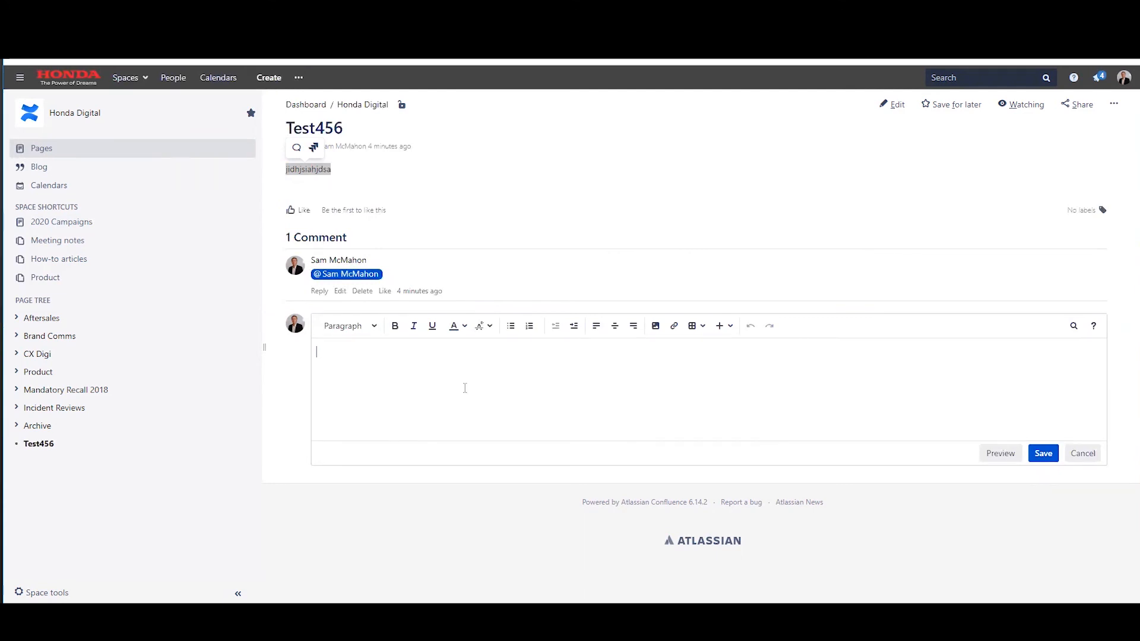
left_click(333, 197)
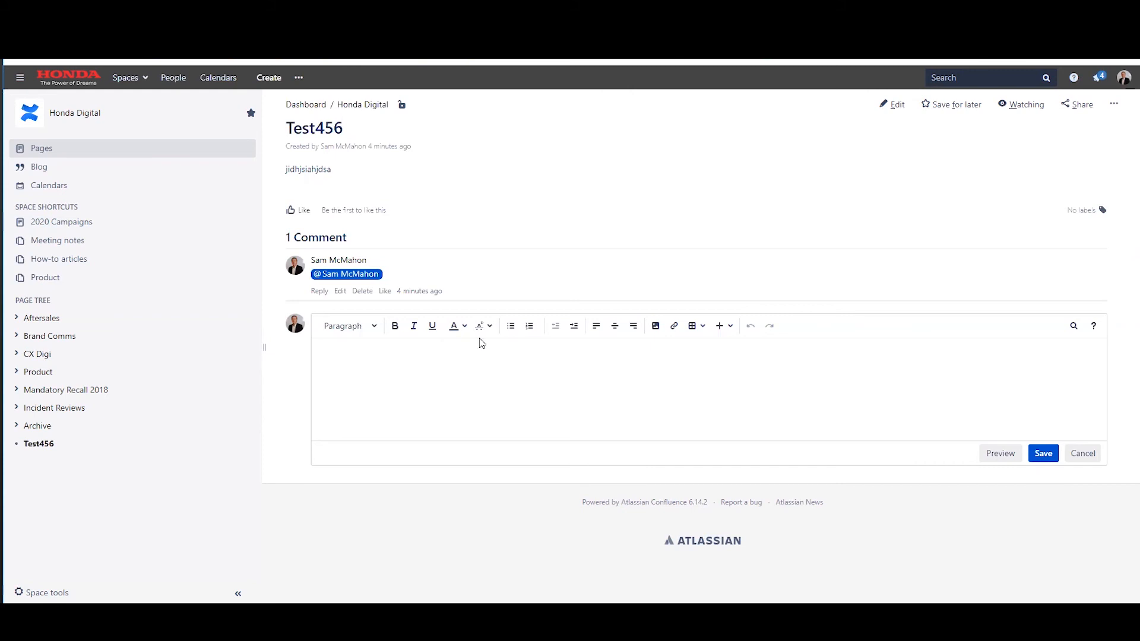
Open the Test456 page for editing and dismiss the saved-draft notice
left_click(896, 111)
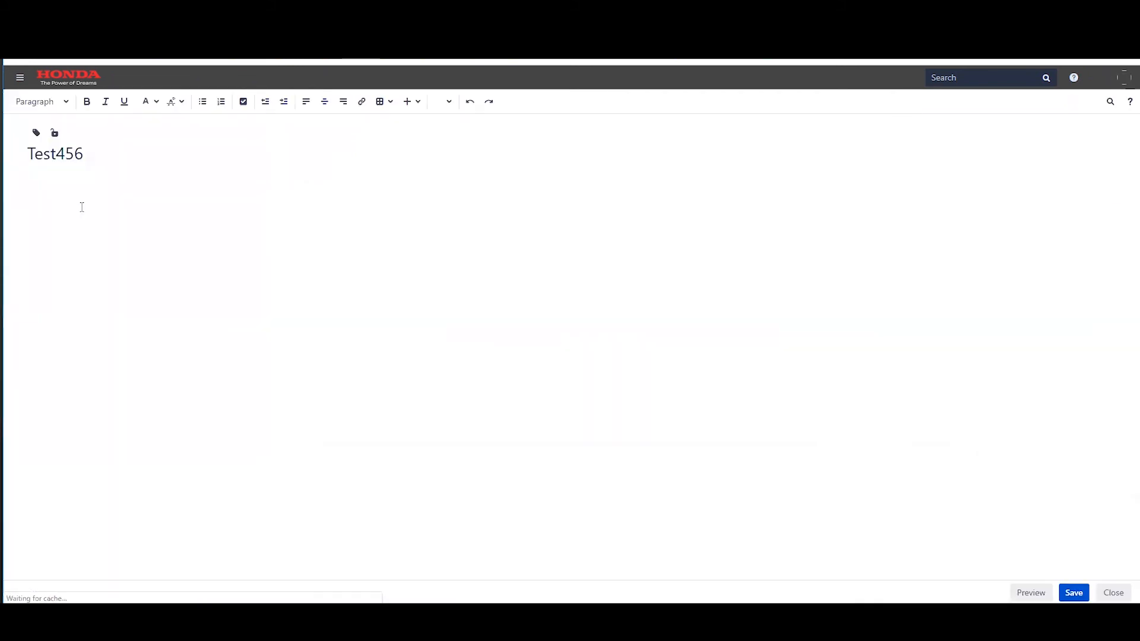
left_click_drag(75, 185, 48, 183)
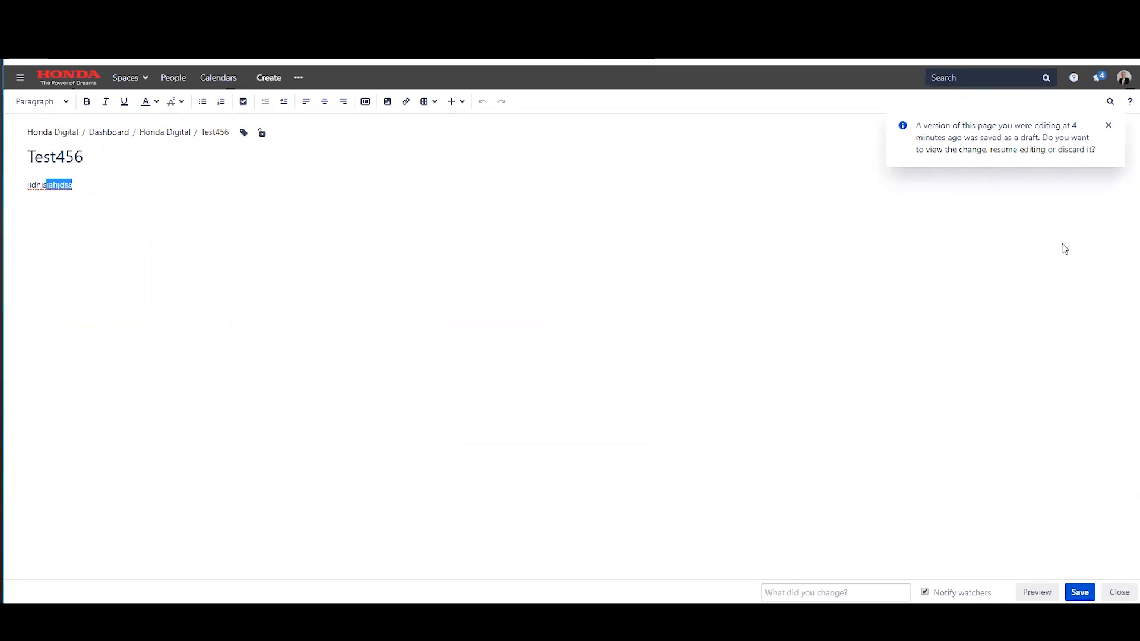
left_click(1108, 125)
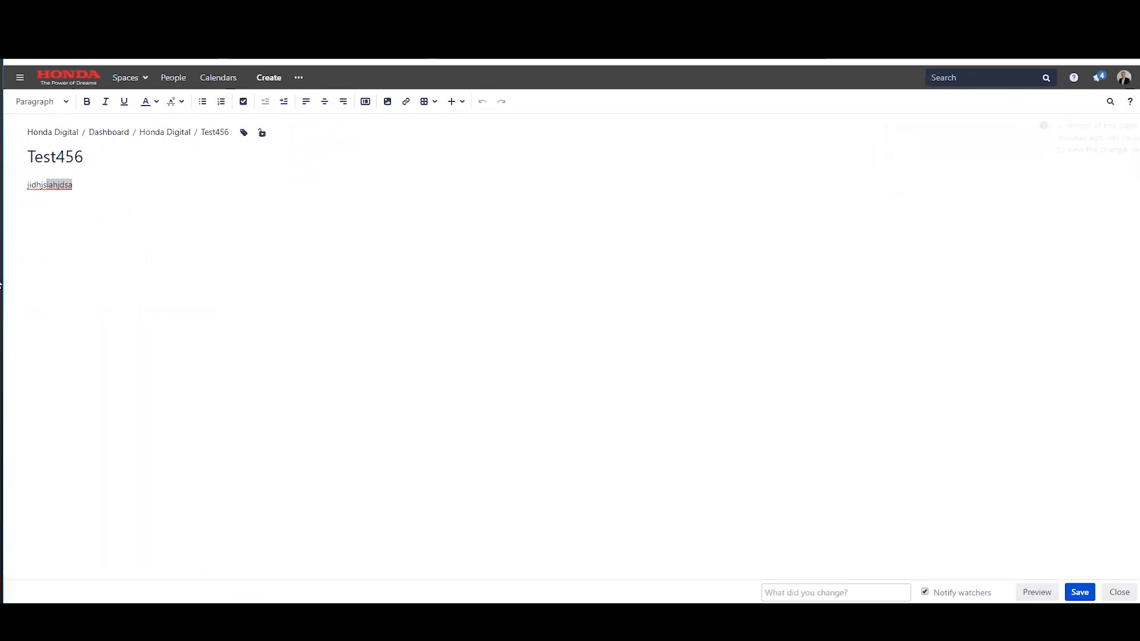
left_click(417, 257)
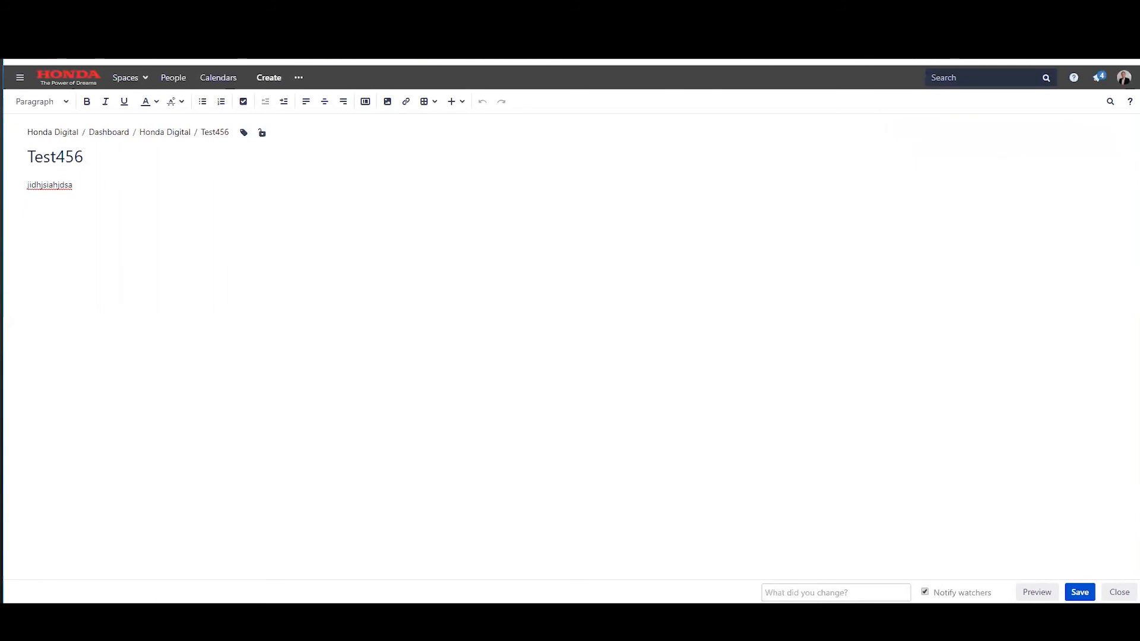
Close the Test456 editor and add the inline comment "PLease change to xyz" to the "ahjdsa" part of the body text
left_click(1119, 593)
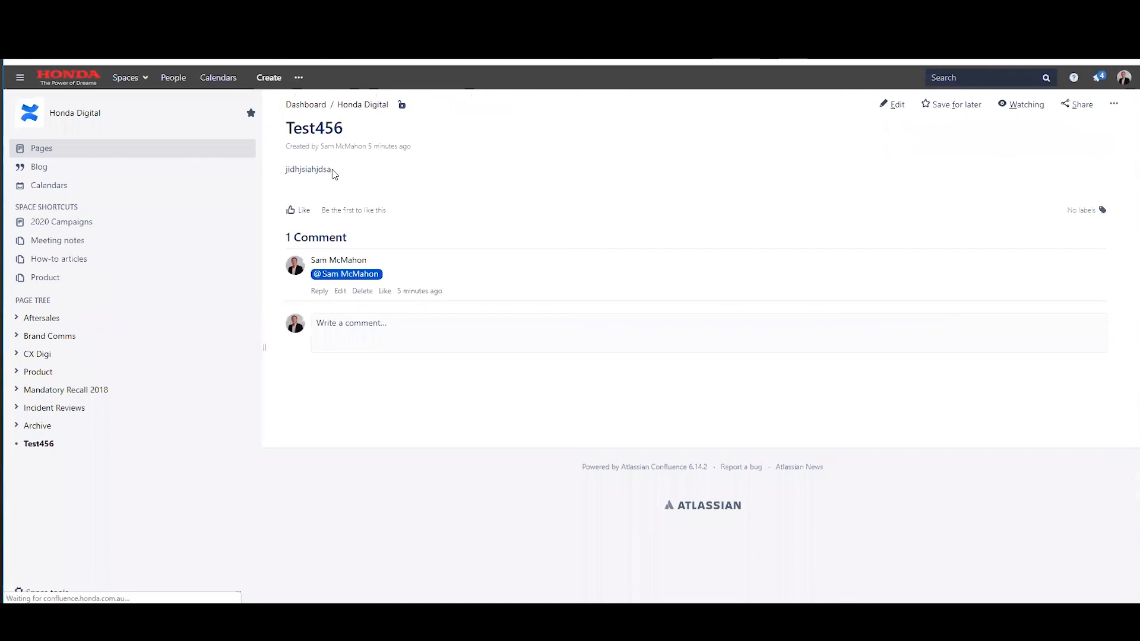
left_click_drag(331, 170, 317, 170)
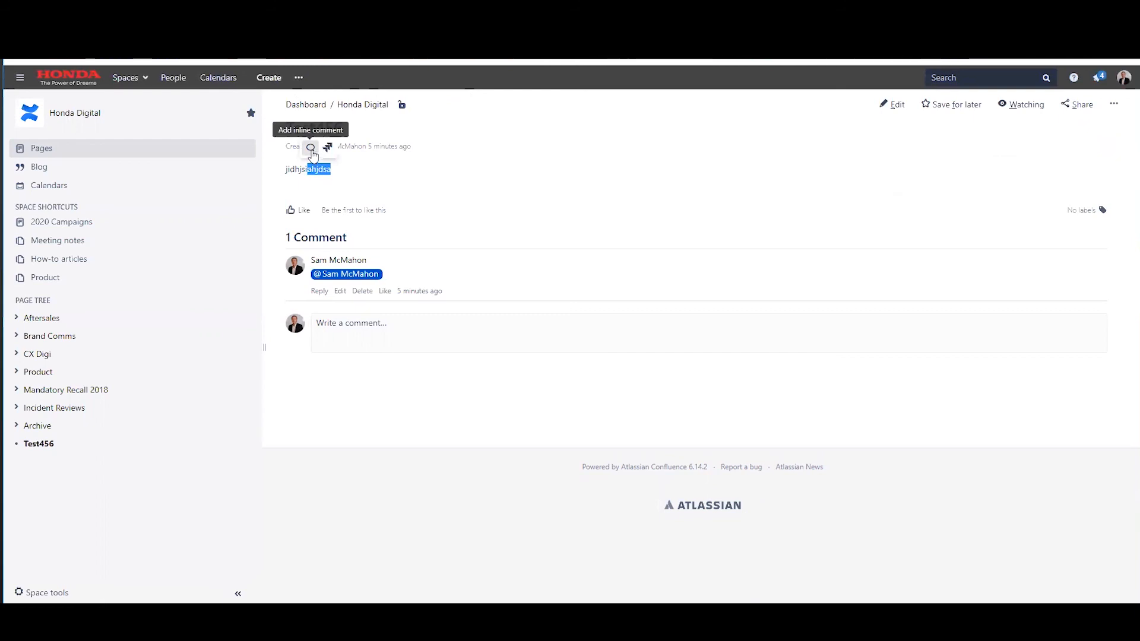
left_click(311, 149)
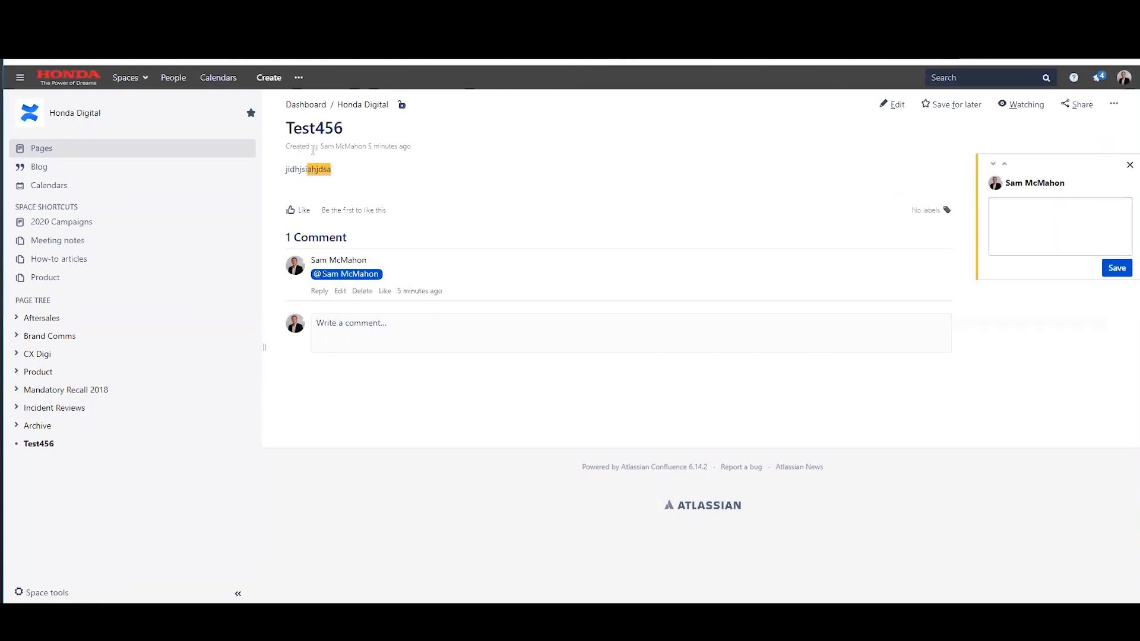
type("PLease ch")
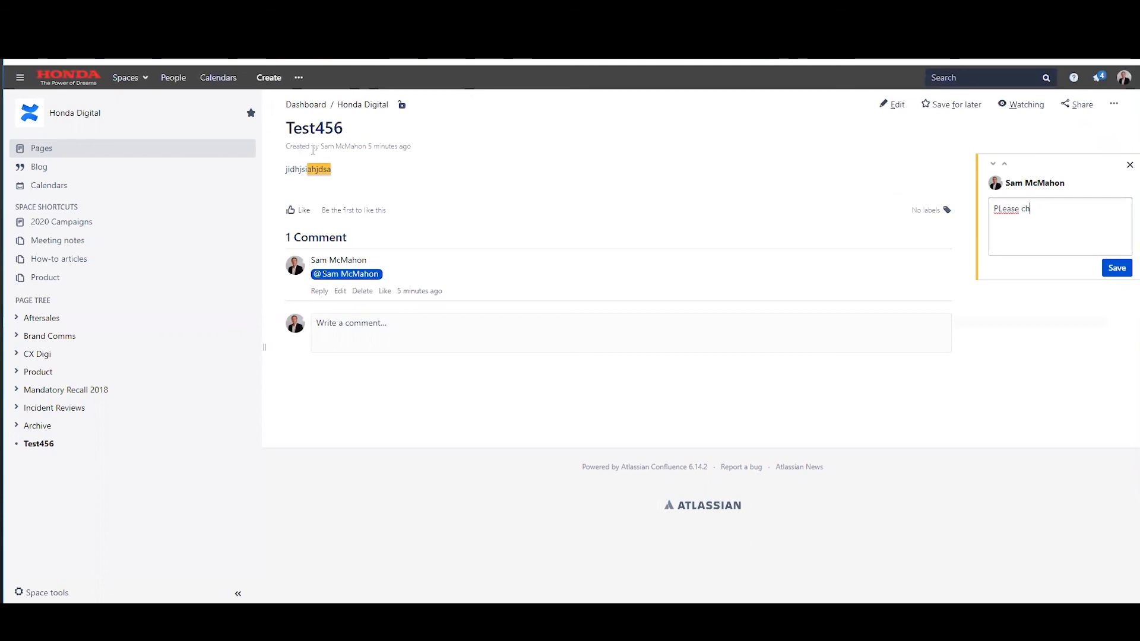
type("ange to xyz")
left_click(1107, 269)
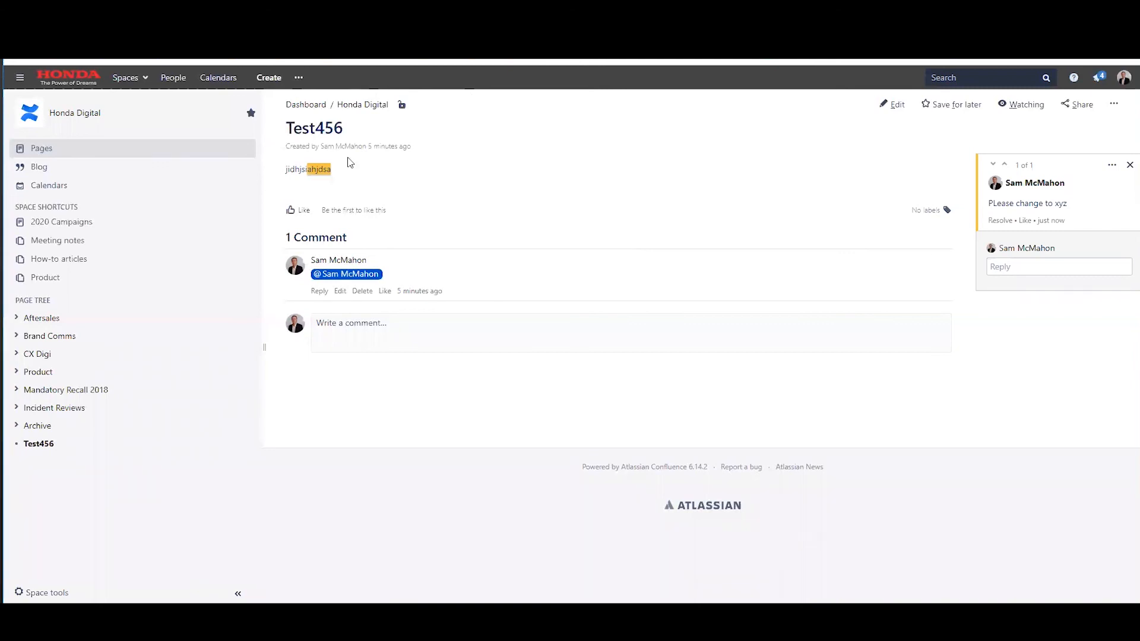
left_click_drag(333, 170, 311, 169)
left_click(374, 177)
Edit Test456 and insert a task list below the body text with a task reading "Can", a mention of the colleague, and "please do xyz"
mouse_move(450, 615)
left_click(893, 110)
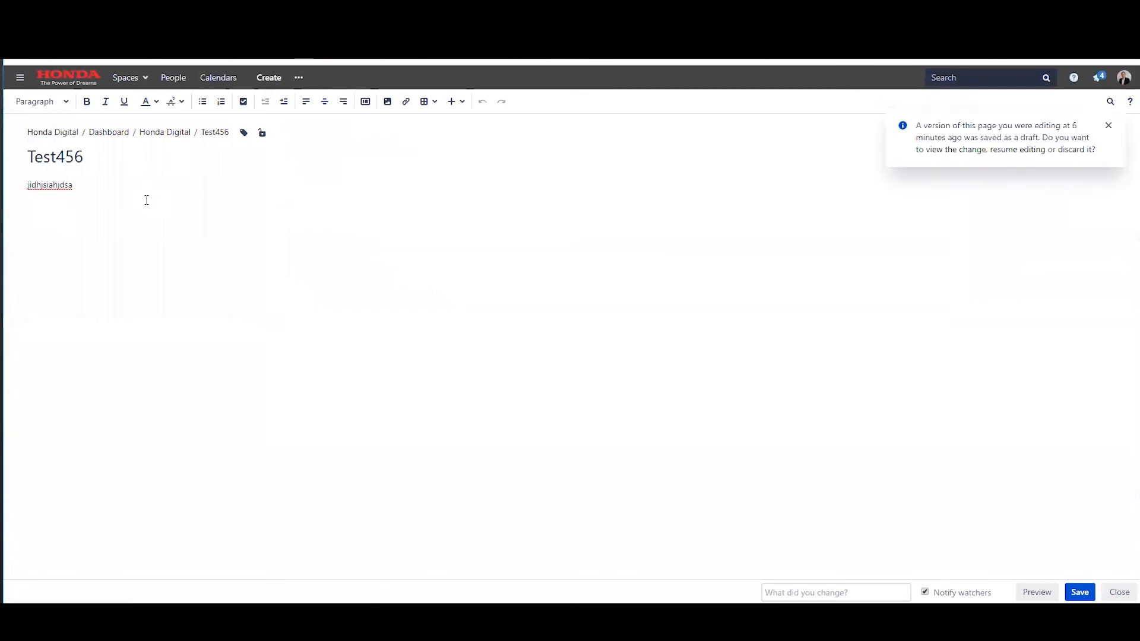
key("Return")
key("Return")
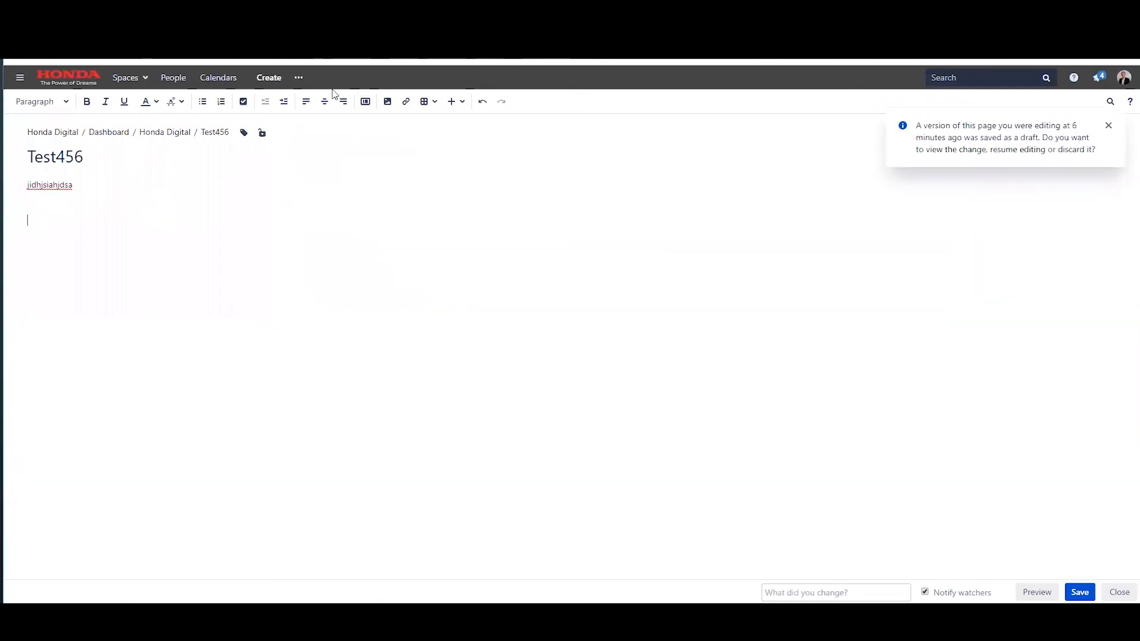
left_click(455, 103)
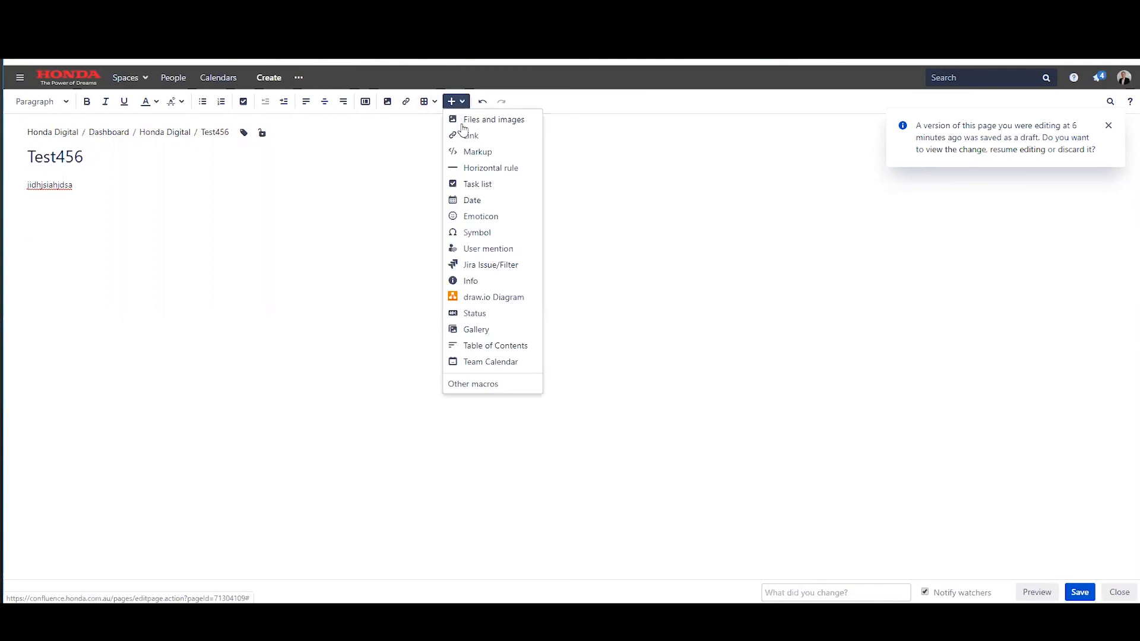
left_click(465, 183)
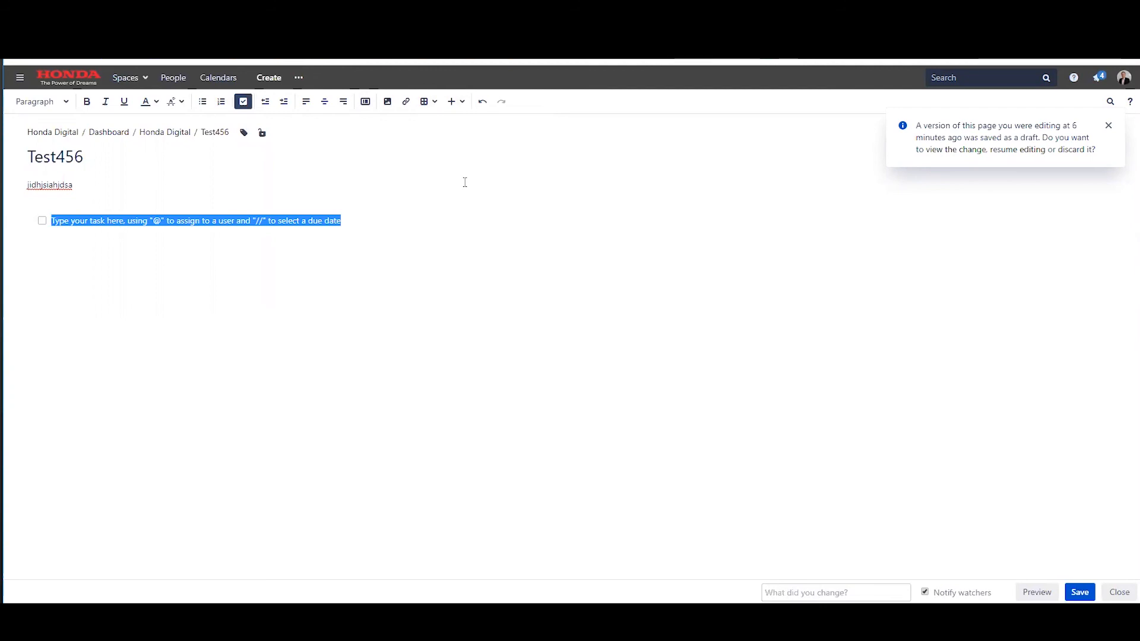
type("Can ")
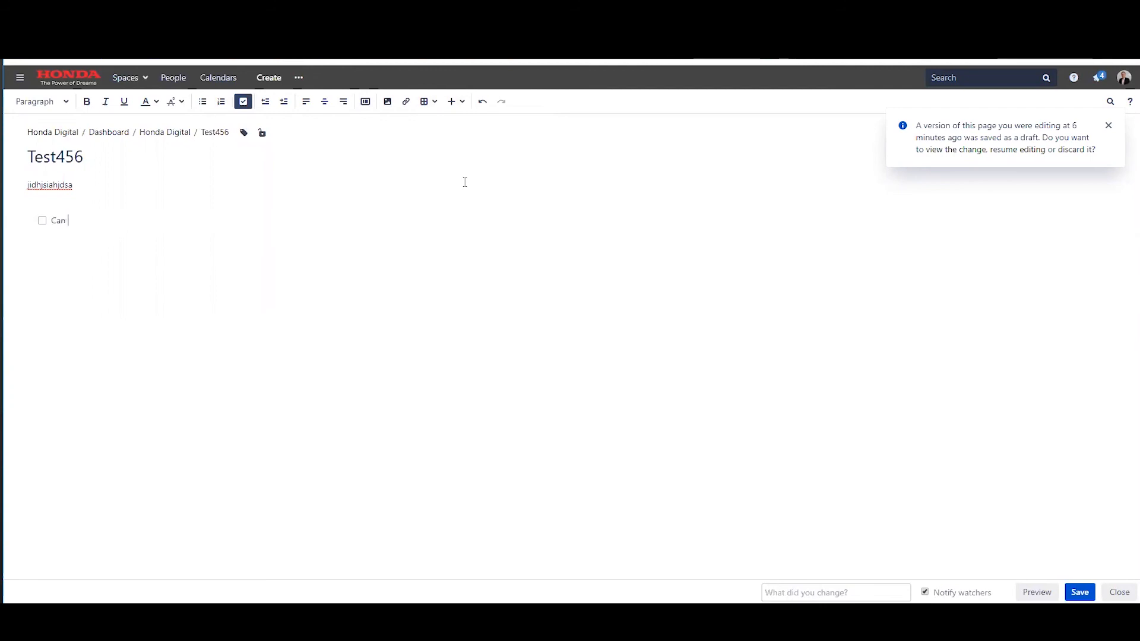
type("@Sa")
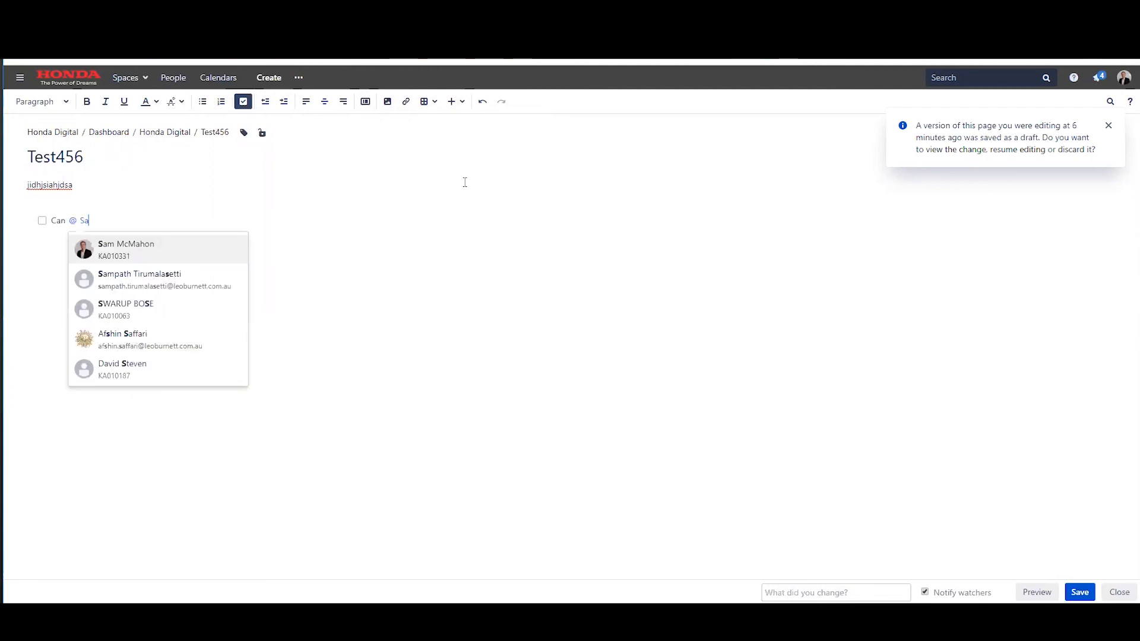
key("Return")
type("please do xyz")
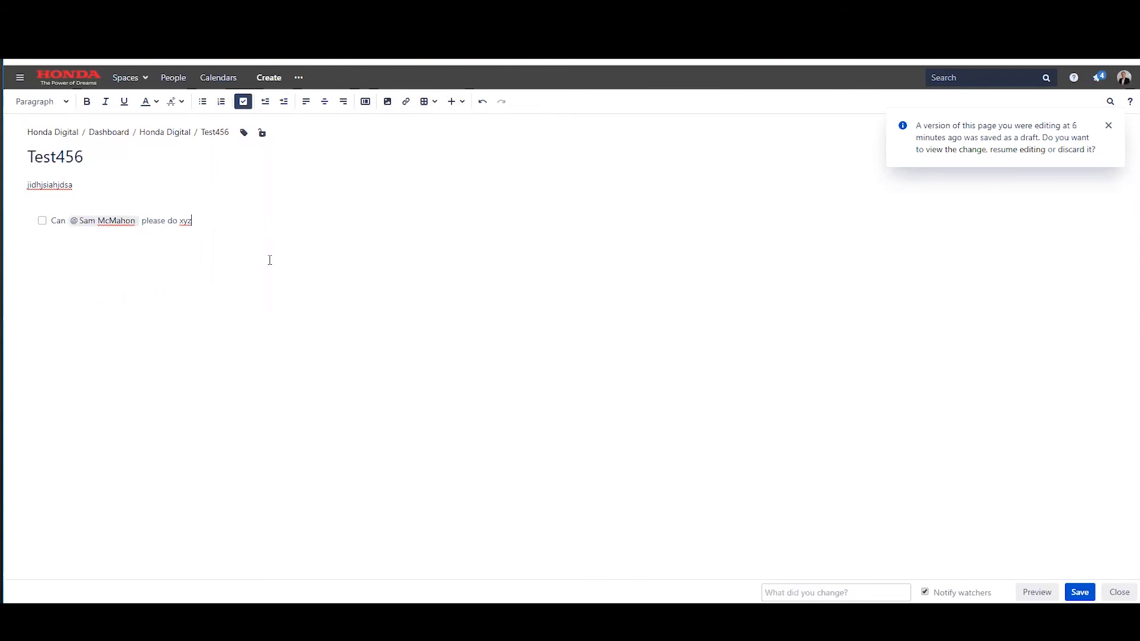
key("Return")
key("BackSpace")
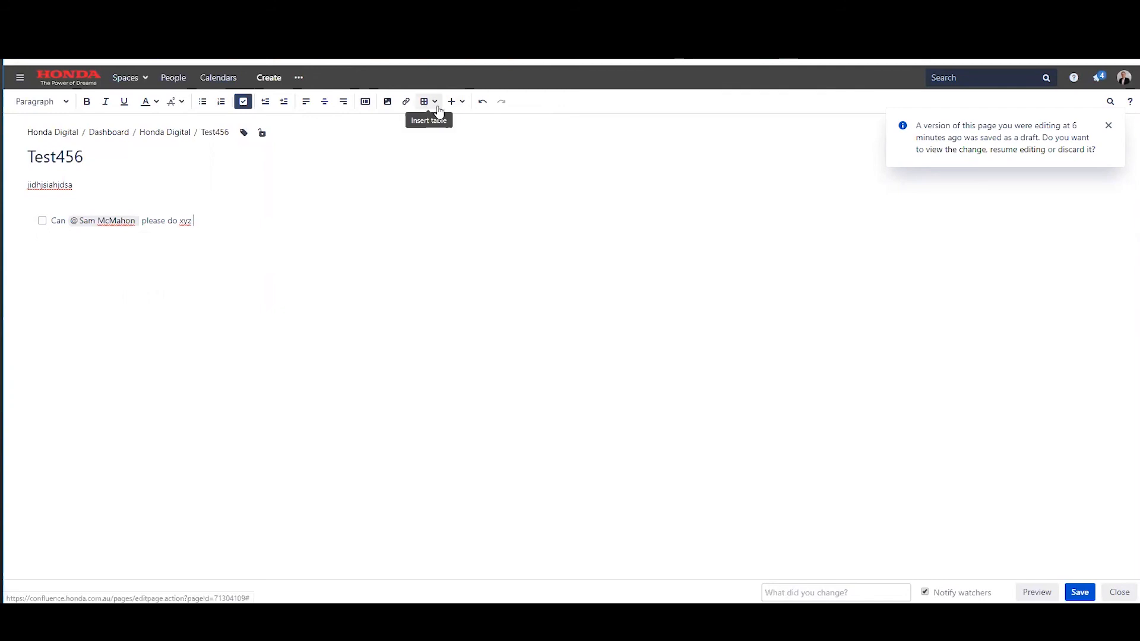
Add the due date 14 May 2020 to the end of the task and save the Test456 page
left_click(461, 104)
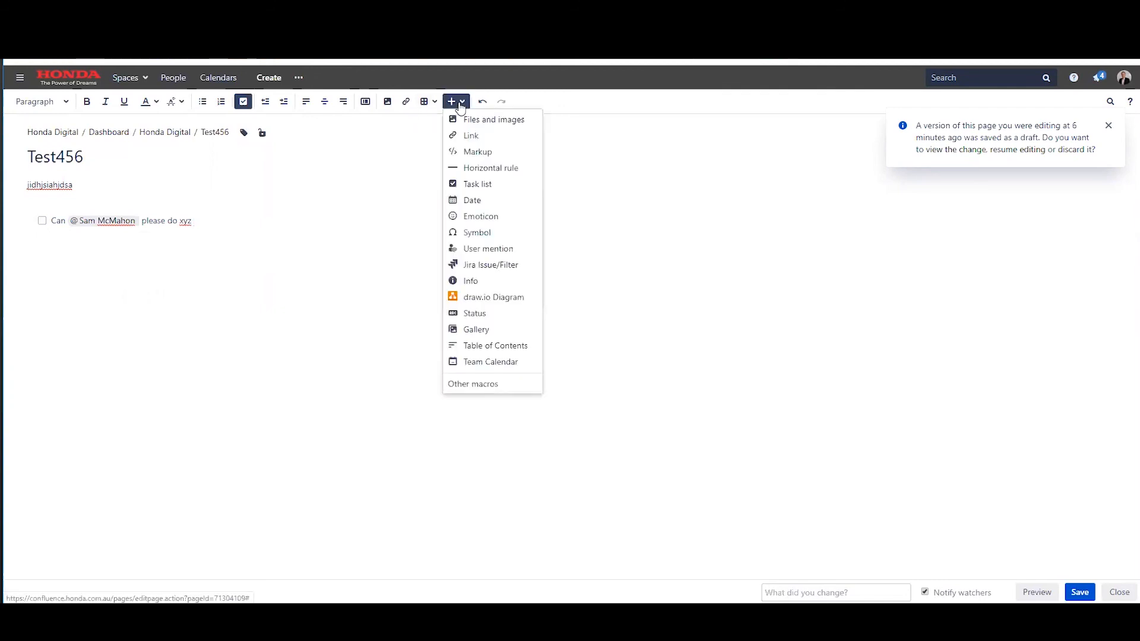
left_click(466, 201)
left_click(286, 325)
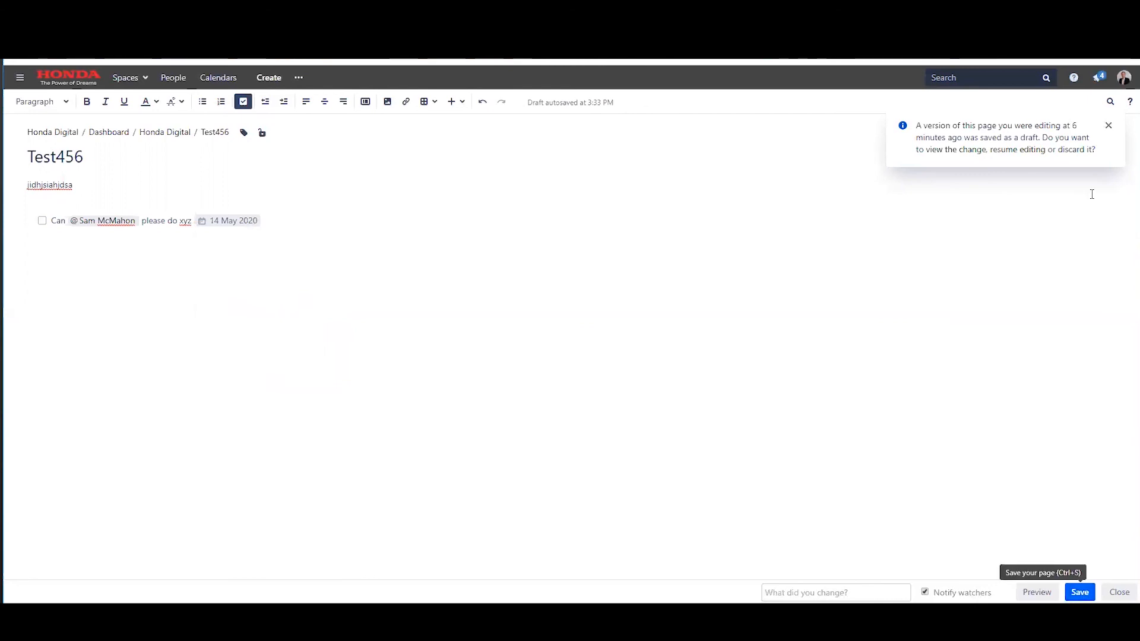
left_click(1108, 126)
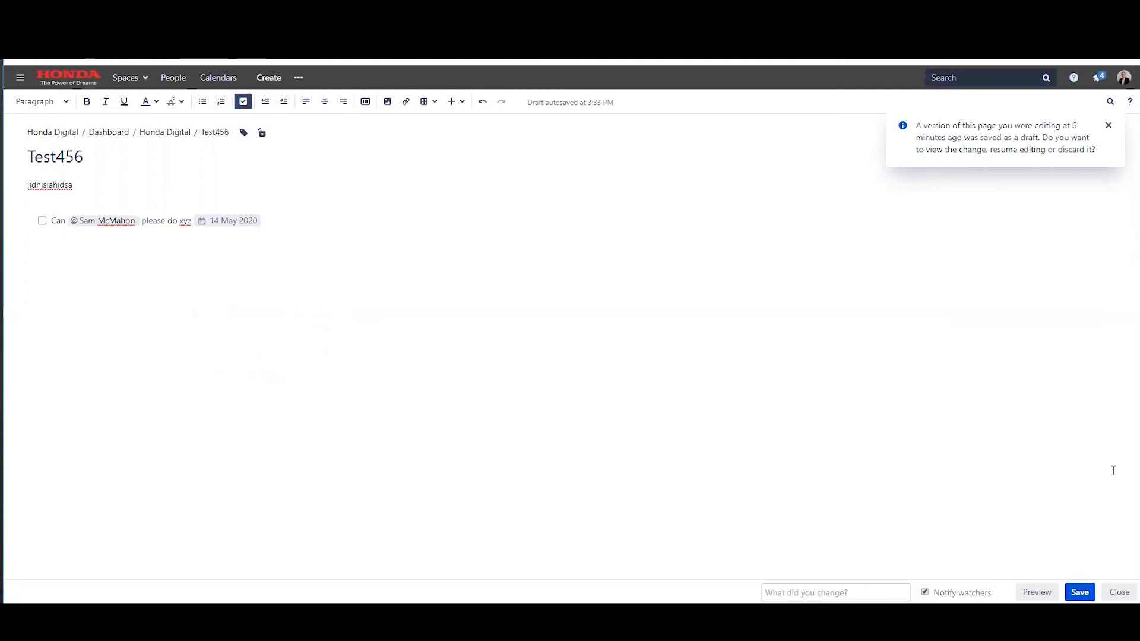
left_click(1080, 595)
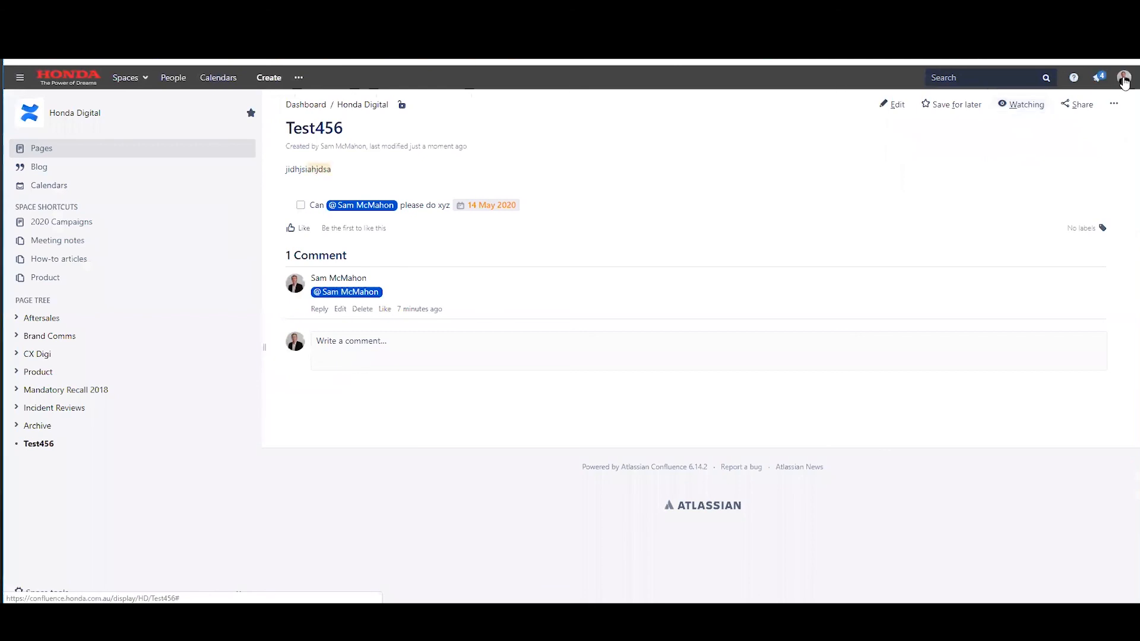
Open the personal task list to view the incomplete tasks assigned to the current account
left_click(1121, 78)
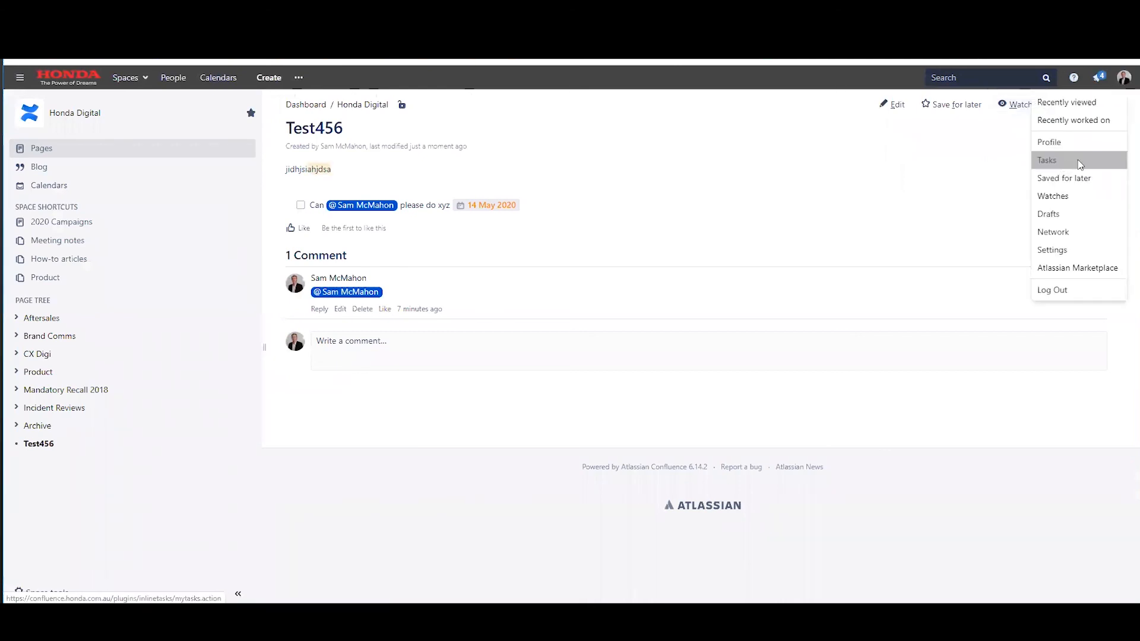
left_click(1079, 164)
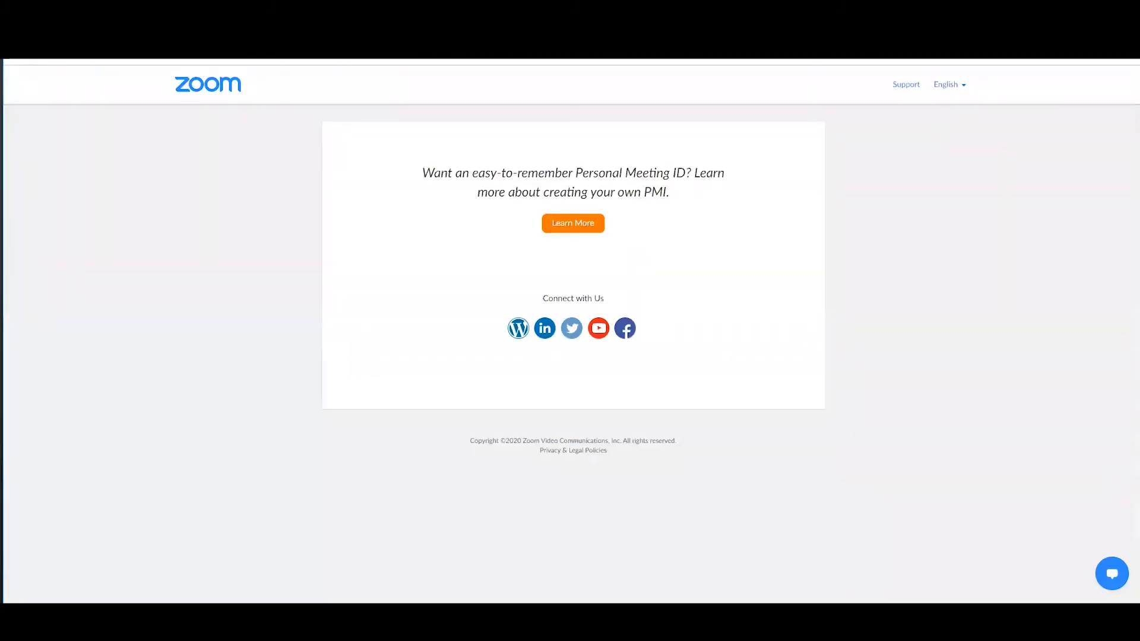
key("ctrl+Tab")
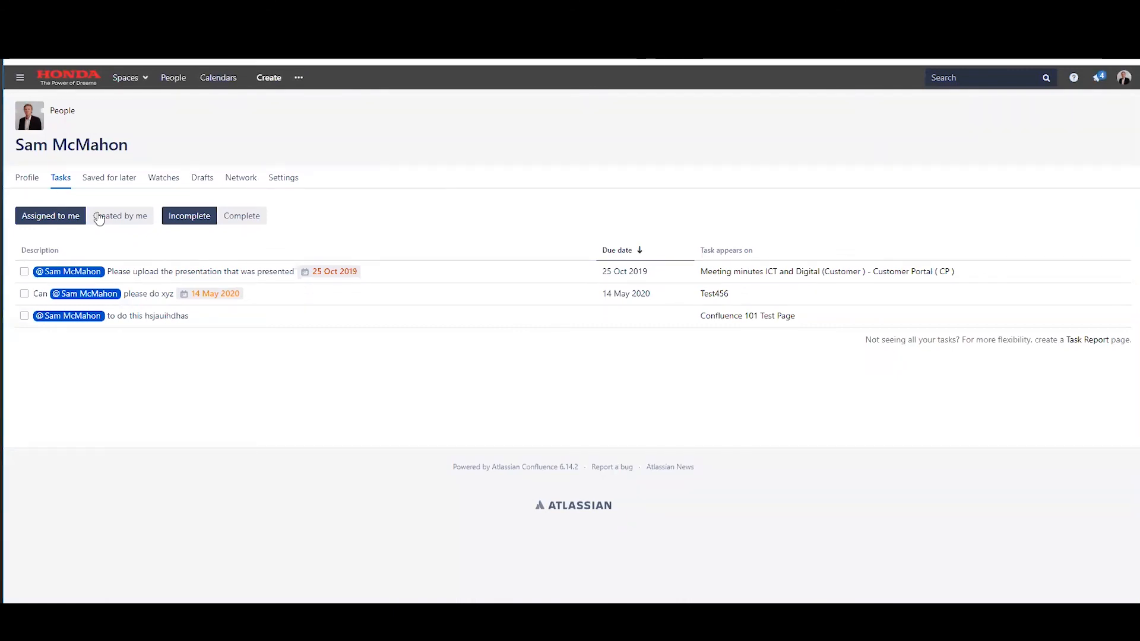
Go back to the Test456 page in the Honda Digital space
left_click(140, 79)
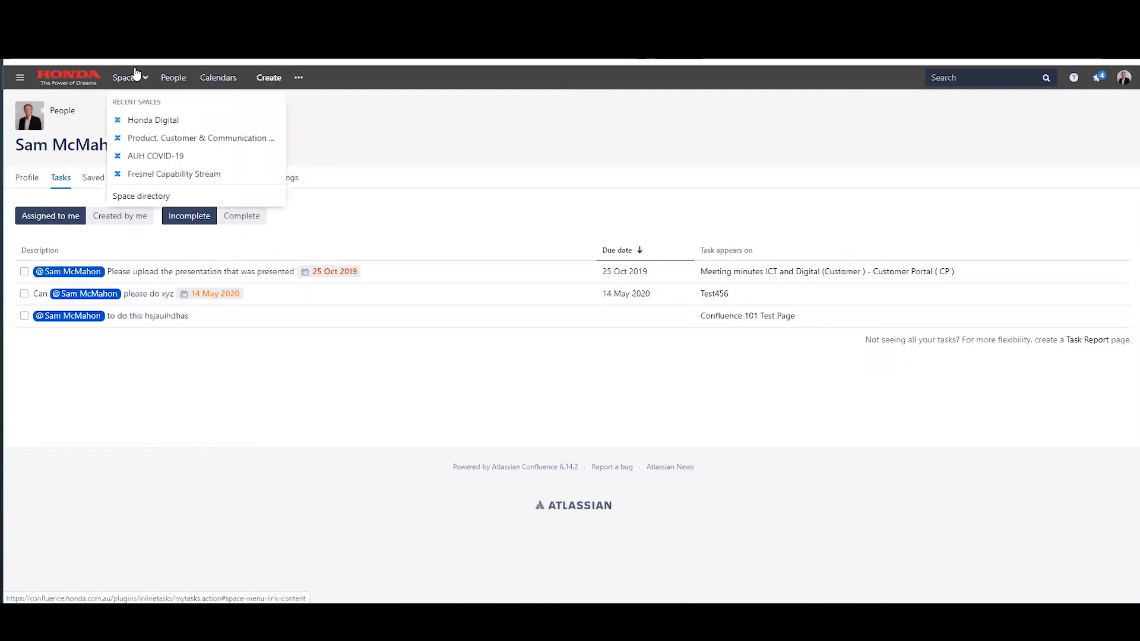
left_click(135, 126)
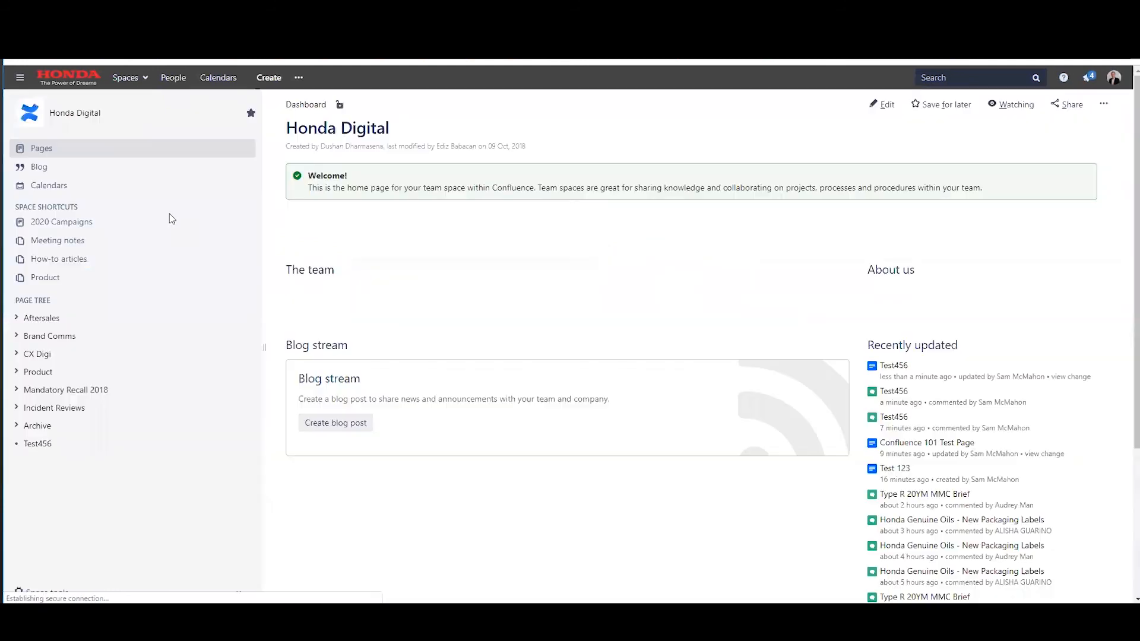
left_click(35, 445)
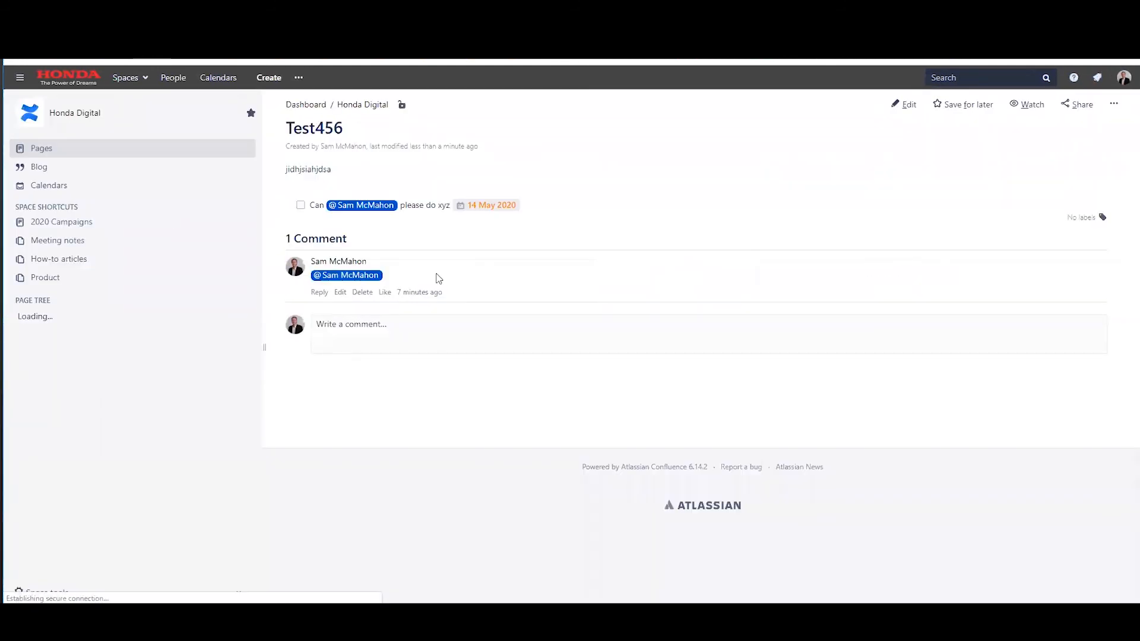
left_click(892, 106)
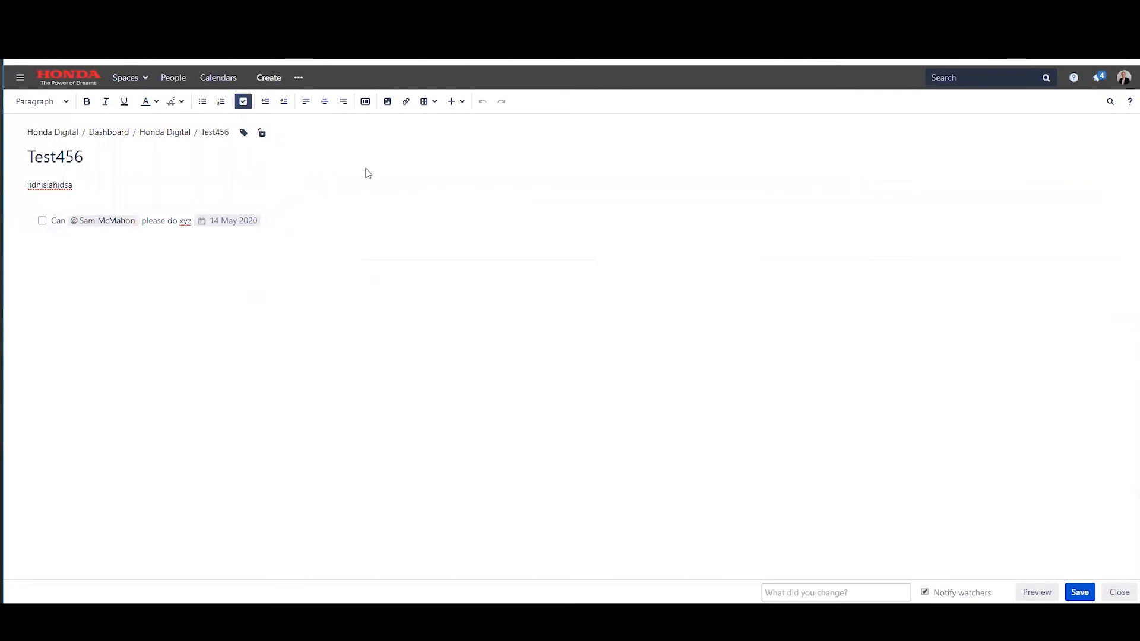
left_click_drag(191, 222, 166, 221)
left_click(172, 221)
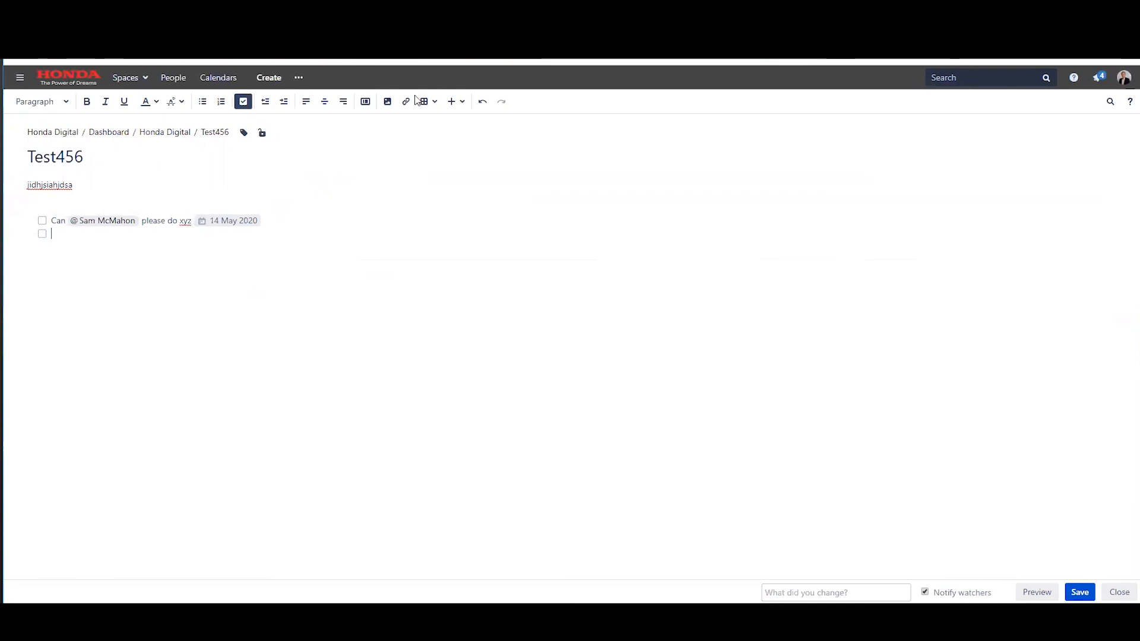
left_click(1120, 592)
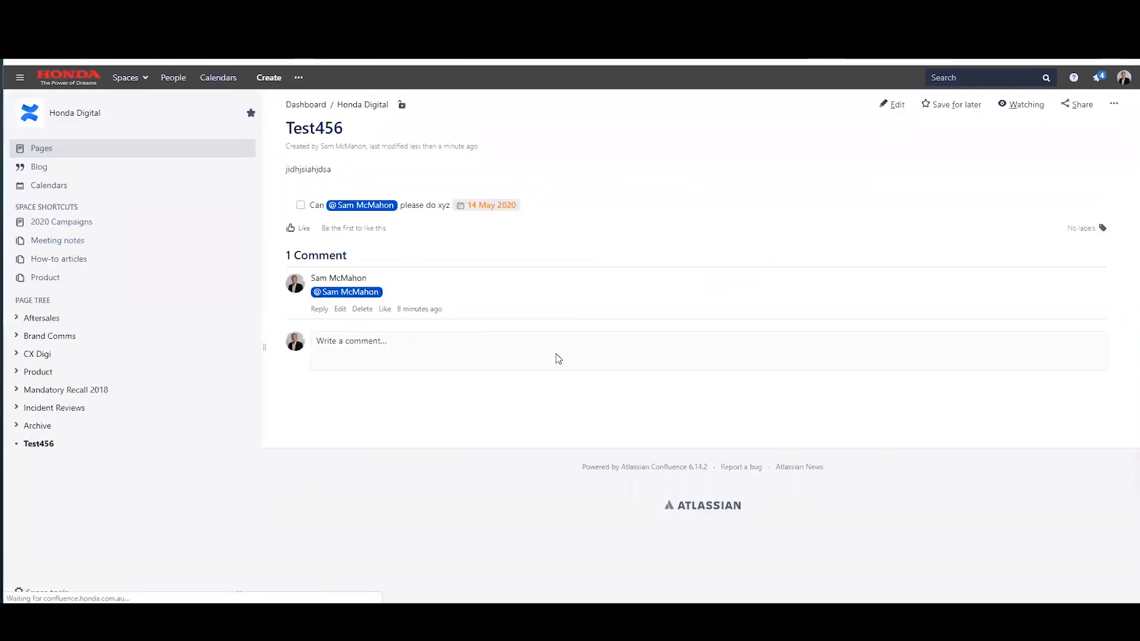
Highlight part of "please do xyz" in the task, view the option to create Jira issues from content, and close its introduction
left_click_drag(421, 206, 442, 206)
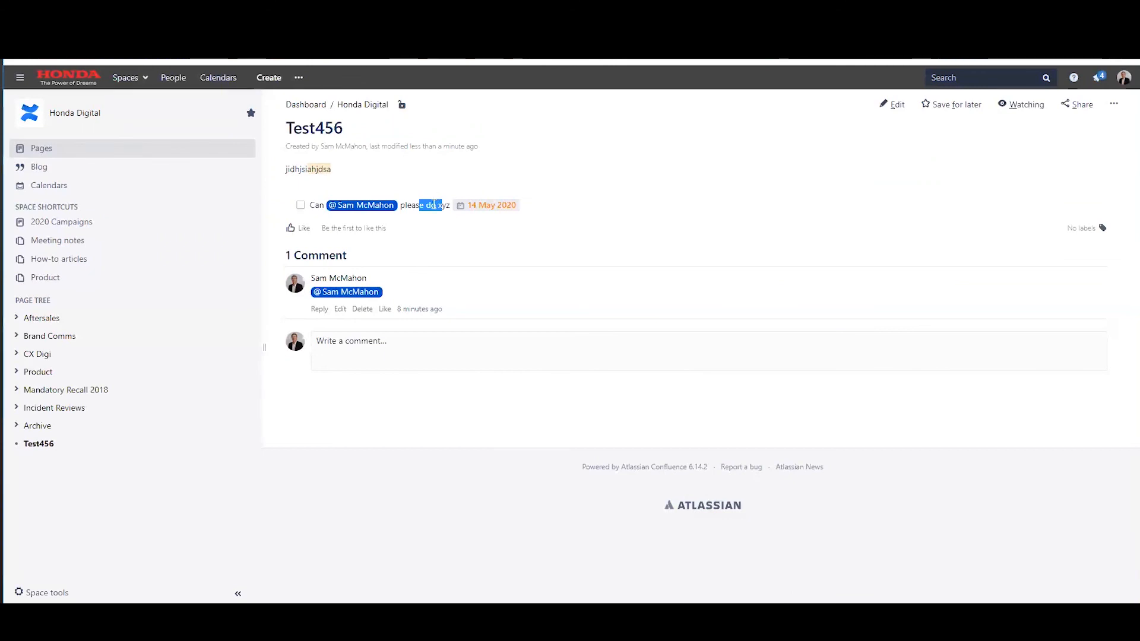
left_click(439, 183)
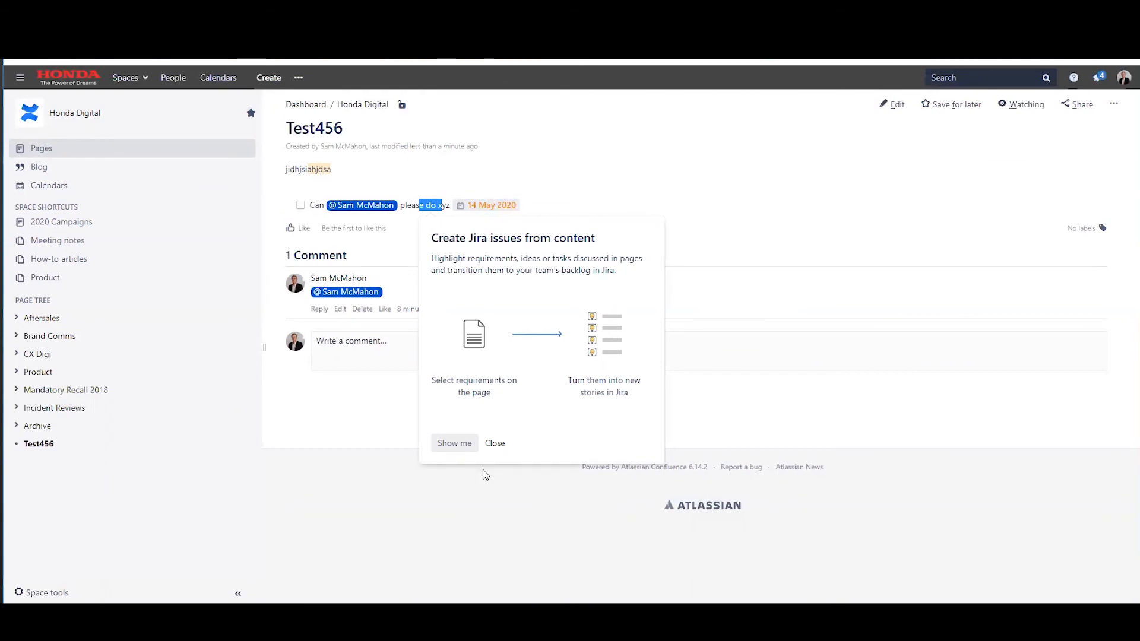
left_click(495, 443)
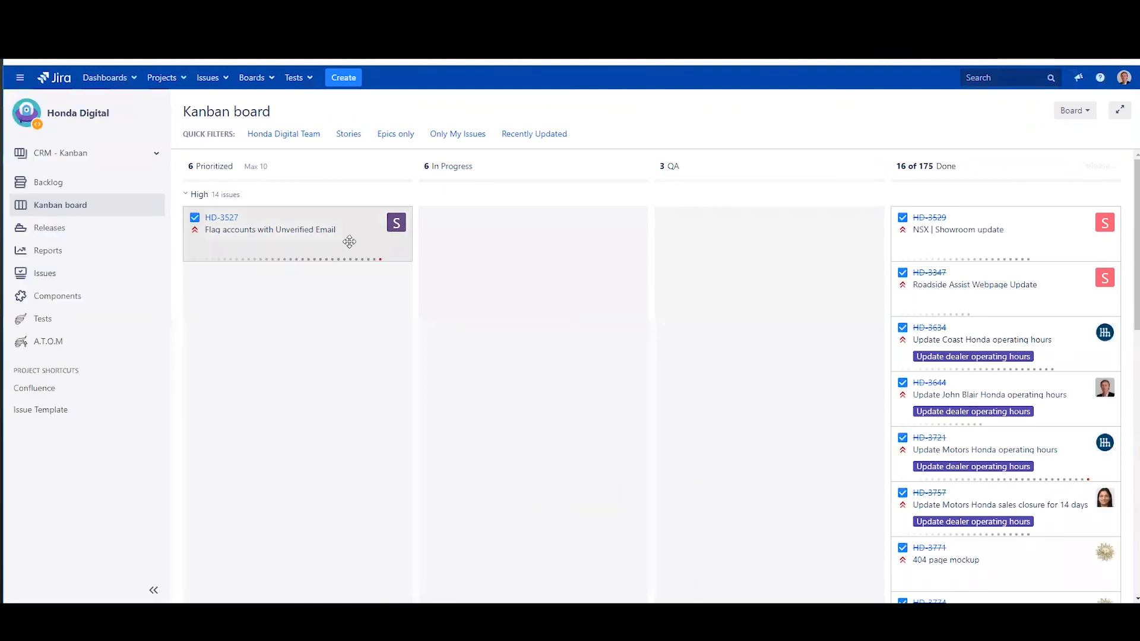
Switch to Jira, open the "Flag accounts with Unverified Email" issue on the Kanban board and copy its issue key HD-3527
left_click(349, 241)
left_click_drag(1030, 163, 937, 163)
left_click(1043, 169)
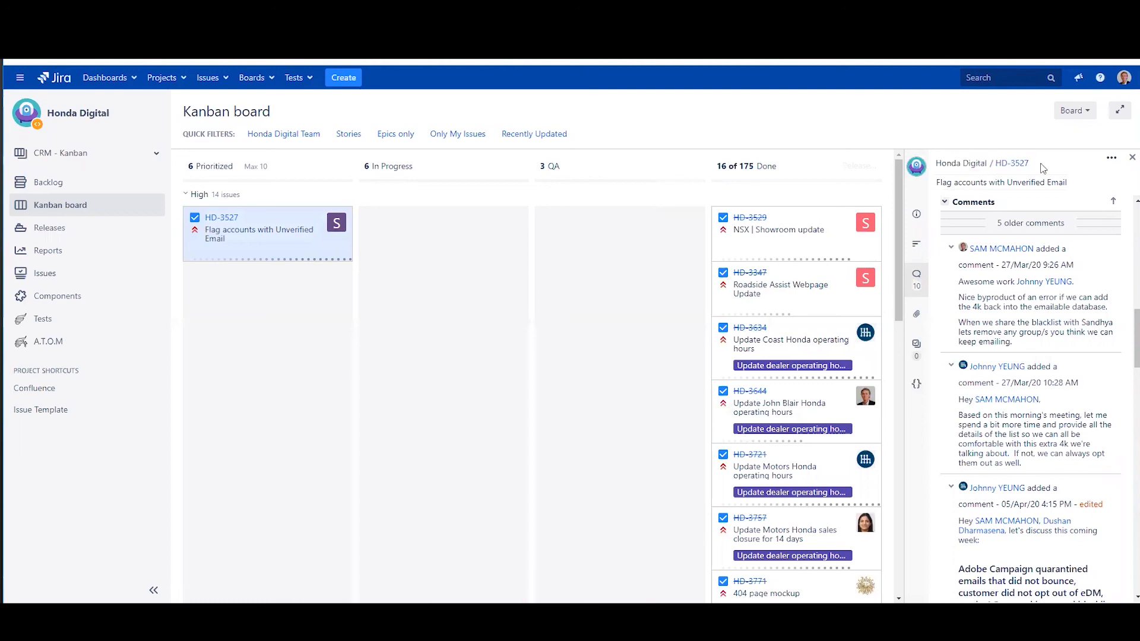
double_click(1000, 165)
key("ctrl+c")
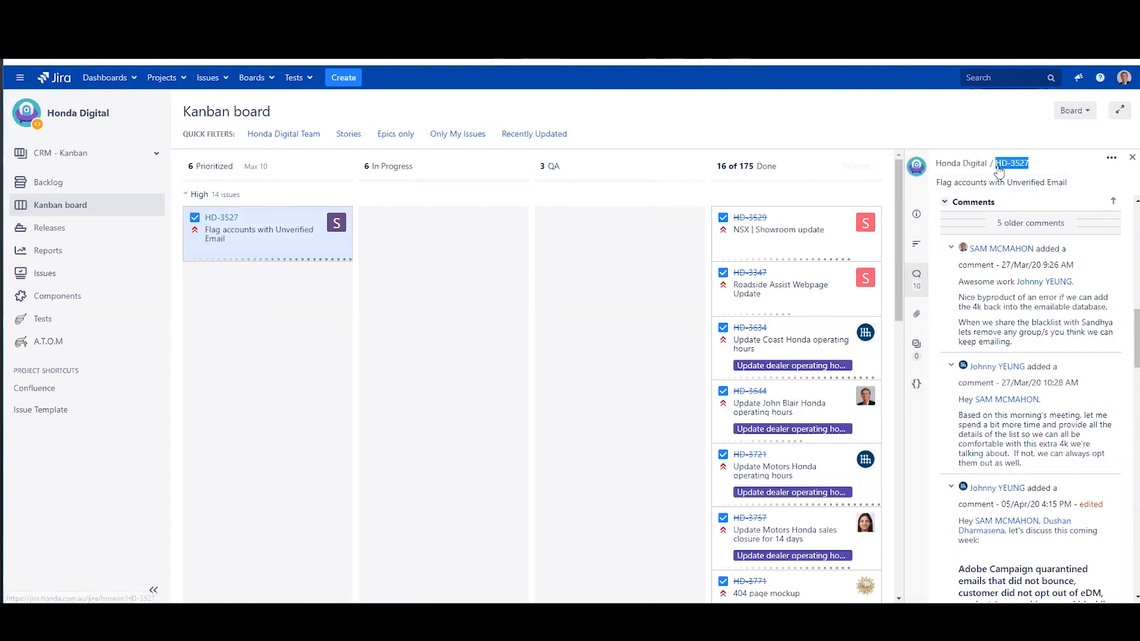
Switch back to Confluence, paste the HD-3527 issue link below the task on the Test456 page, and save it
key("ctrl+Tab")
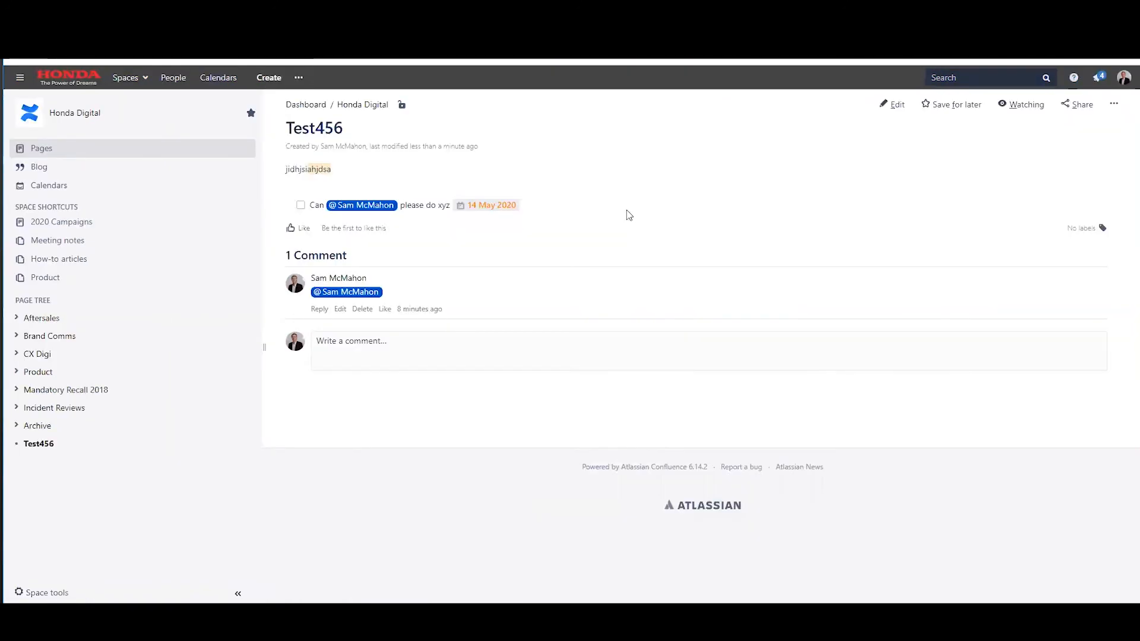
left_click(901, 106)
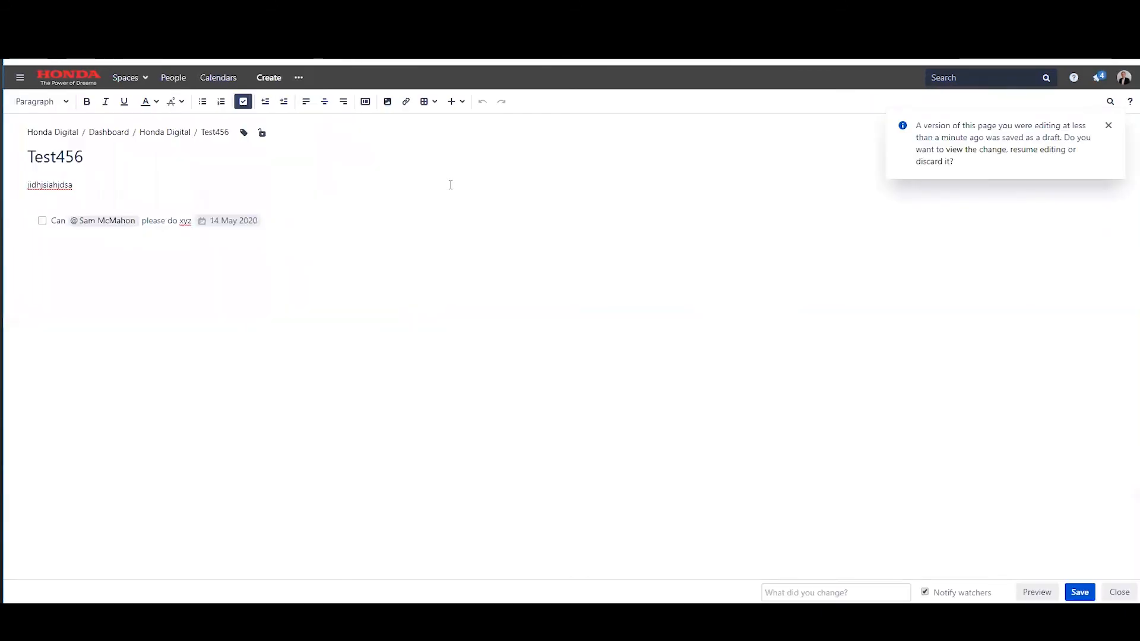
key("ctrl+v")
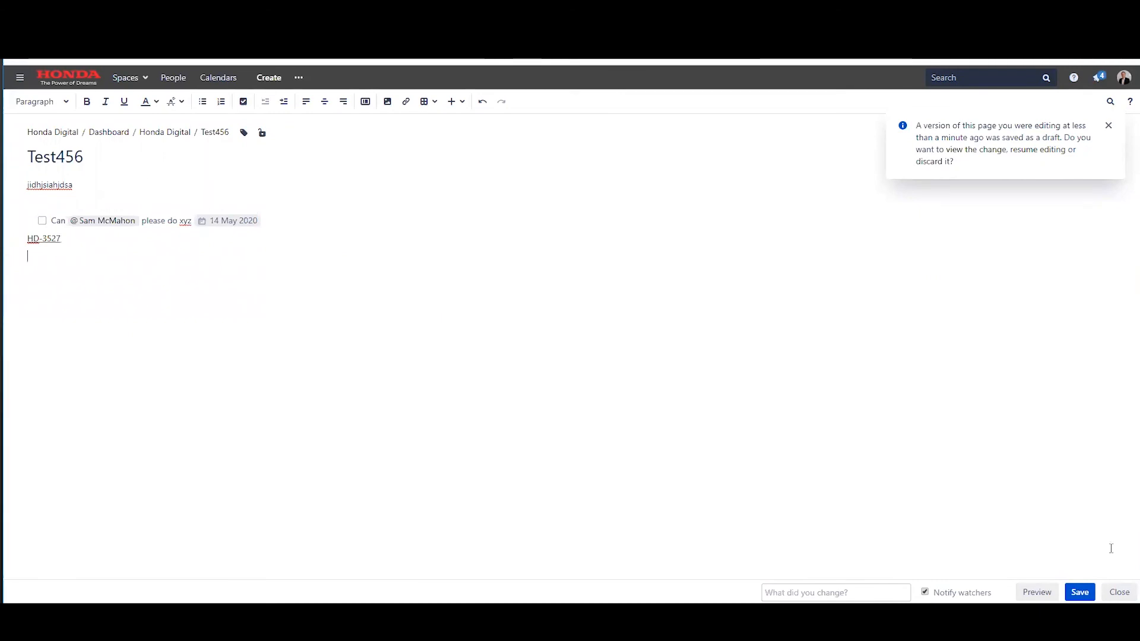
left_click(1078, 594)
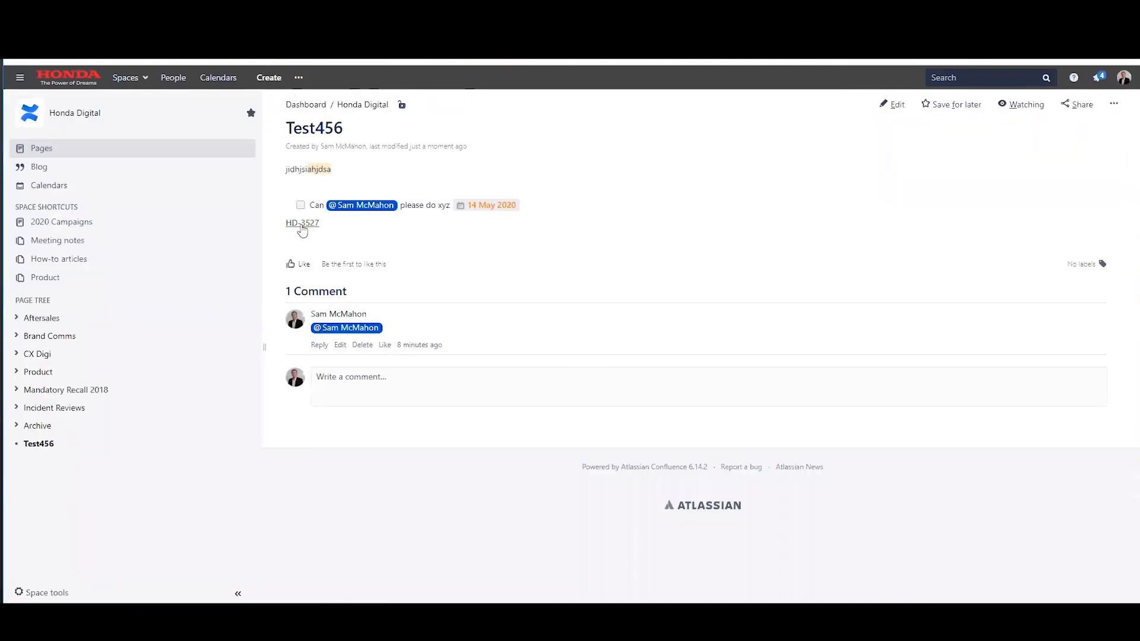
Try the HD-3527 link on the Test456 page, view the Notify watchers option in the page editor, and close the editor without saving
left_click(301, 228)
left_click(893, 105)
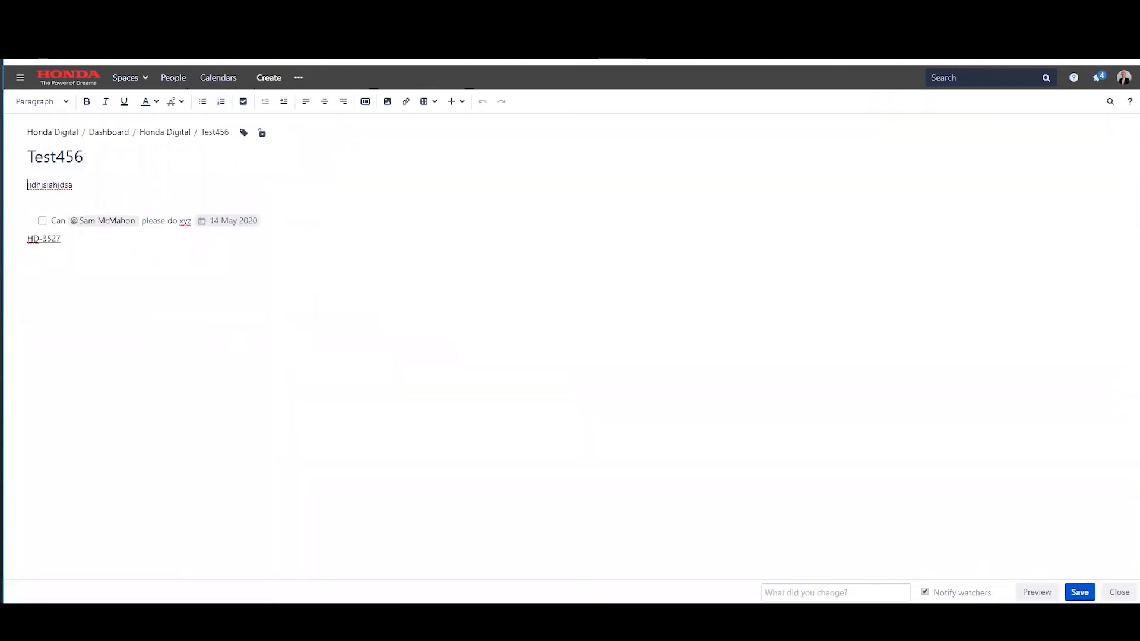
left_click(1122, 599)
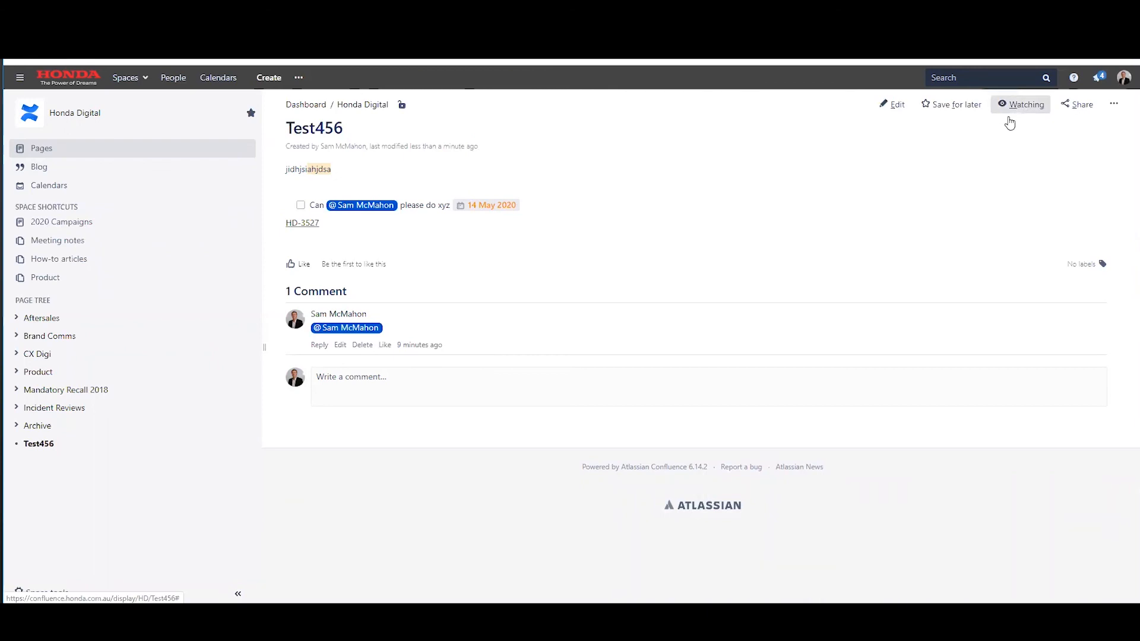
View the watch options of the Test456 page, look through its page and space watchers in Manage Watchers, and close both
left_click(1029, 105)
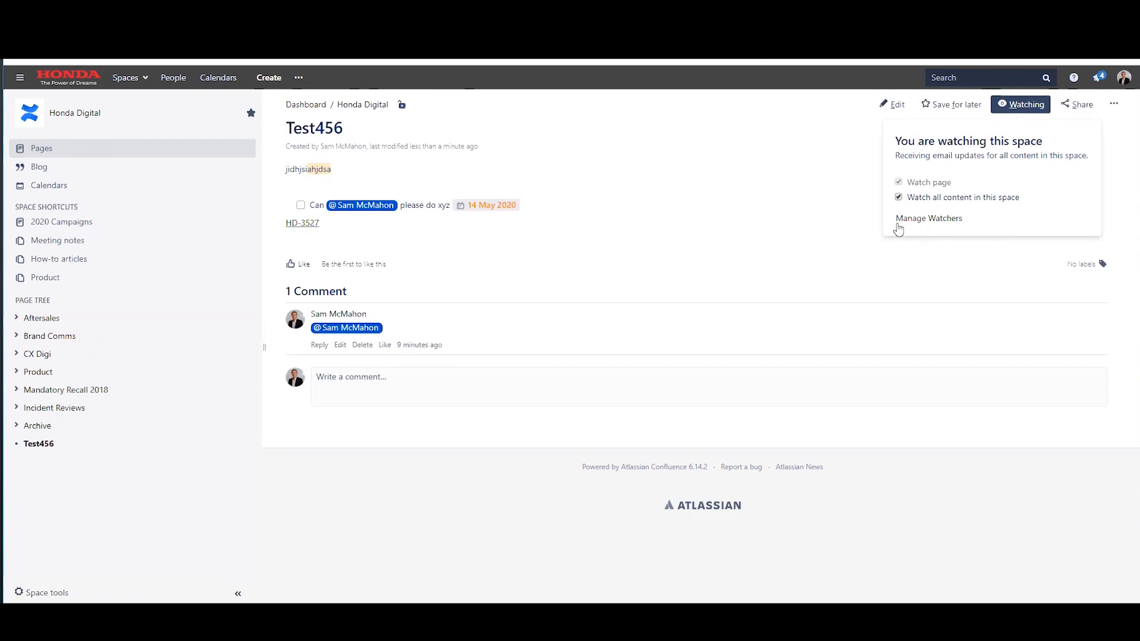
left_click(930, 221)
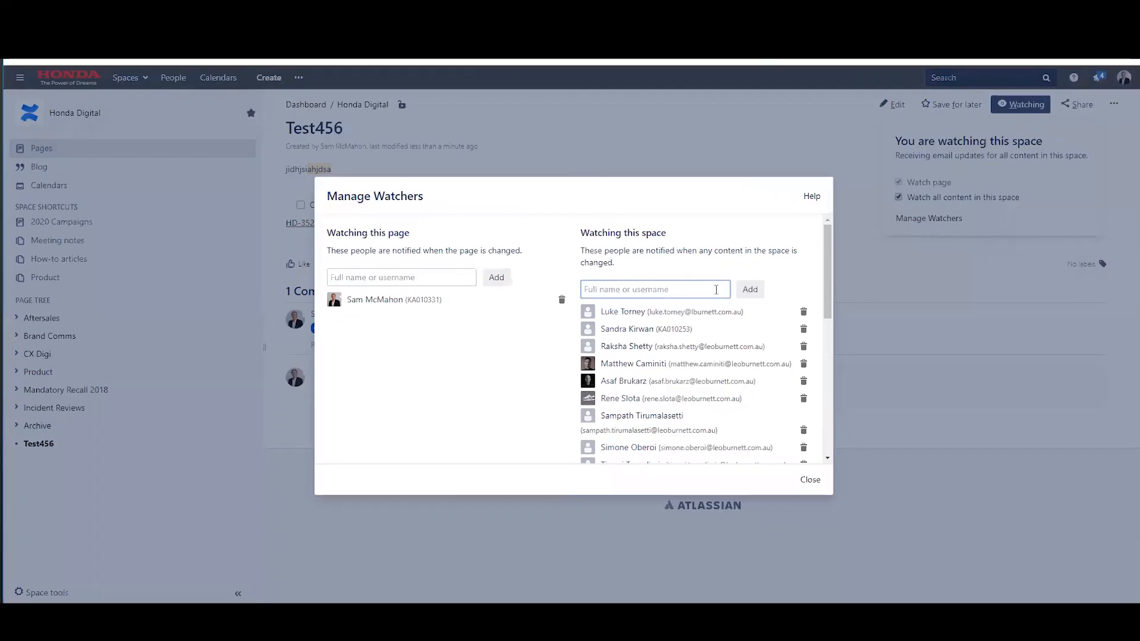
scroll(766, 398, "down", 3)
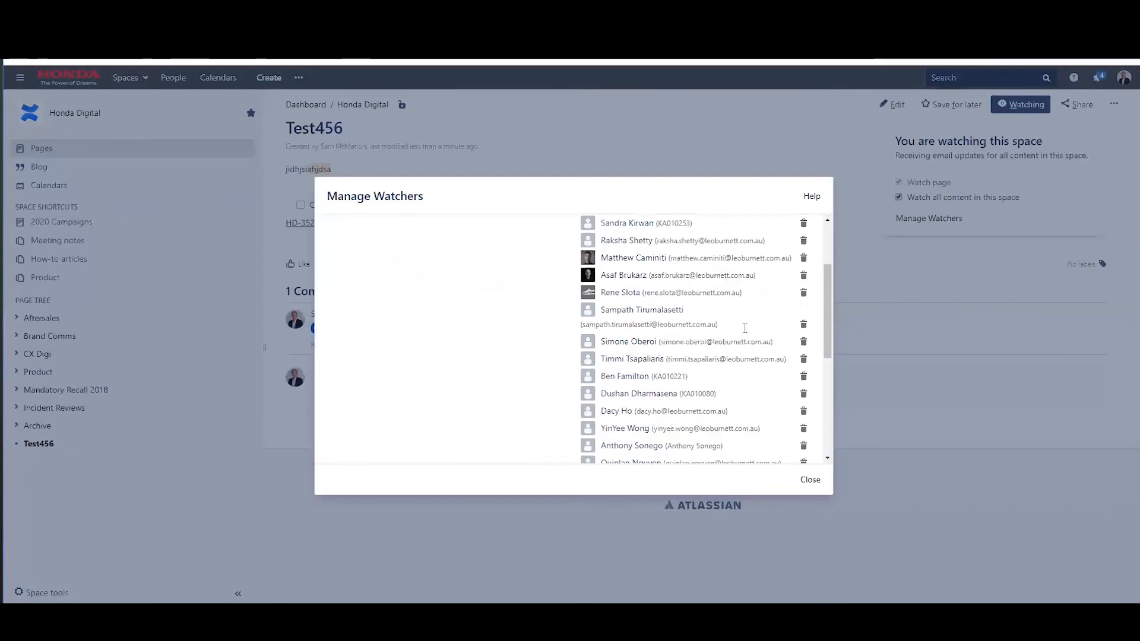
scroll(787, 403, "up", 3)
left_click(809, 481)
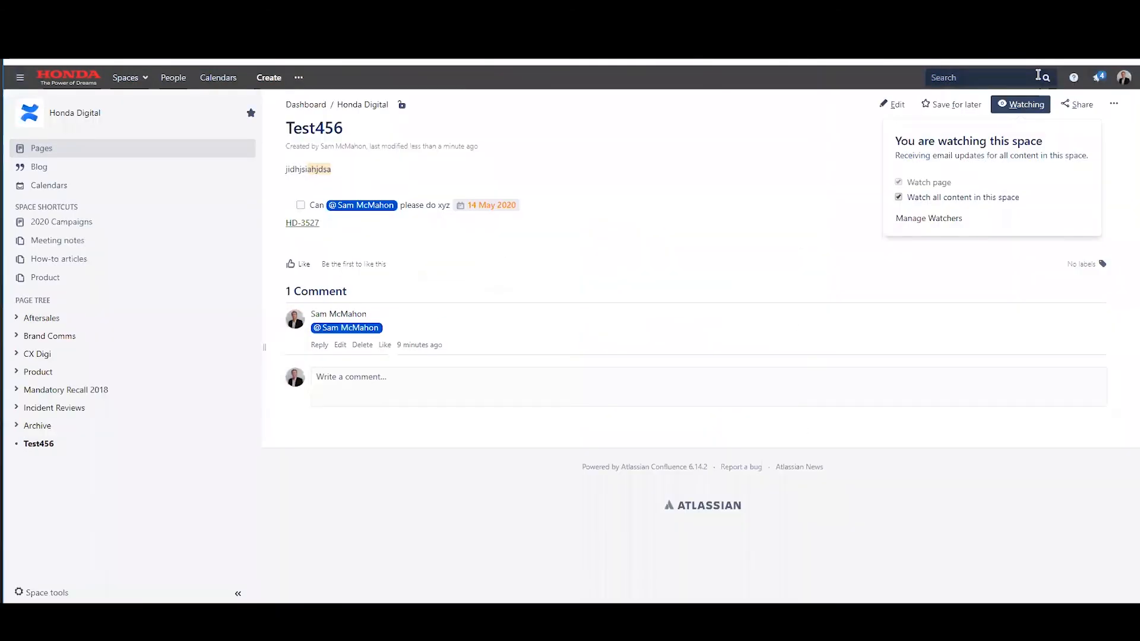
left_click(1018, 108)
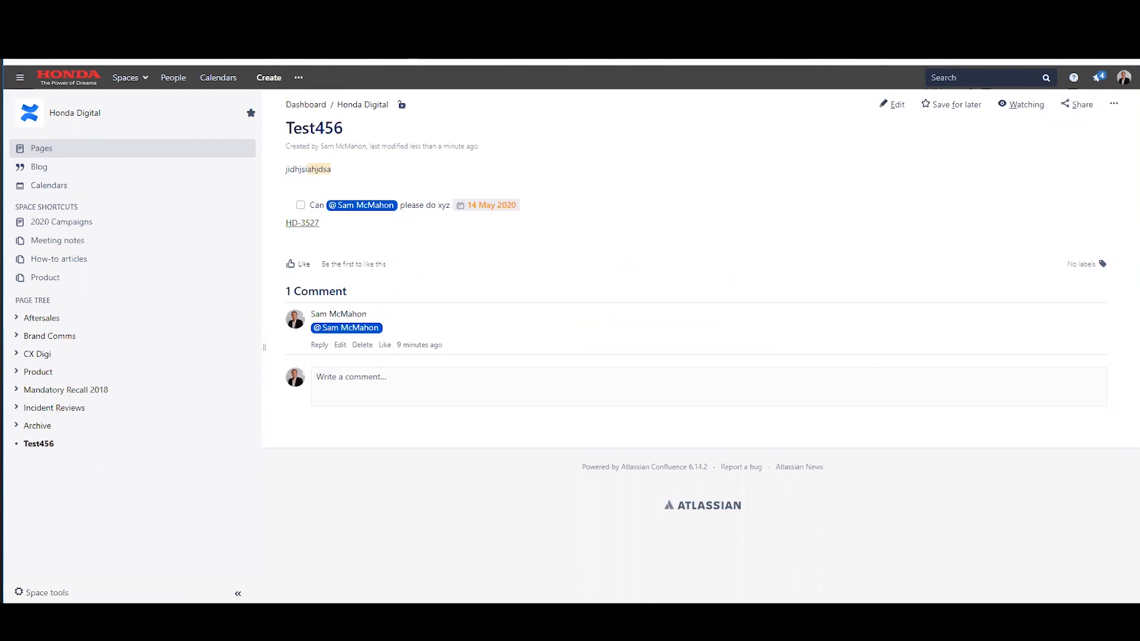
Switch to the Google Slides presentation and show slide 11, "Confluence 101 Questions?"
key("ctrl+Tab")
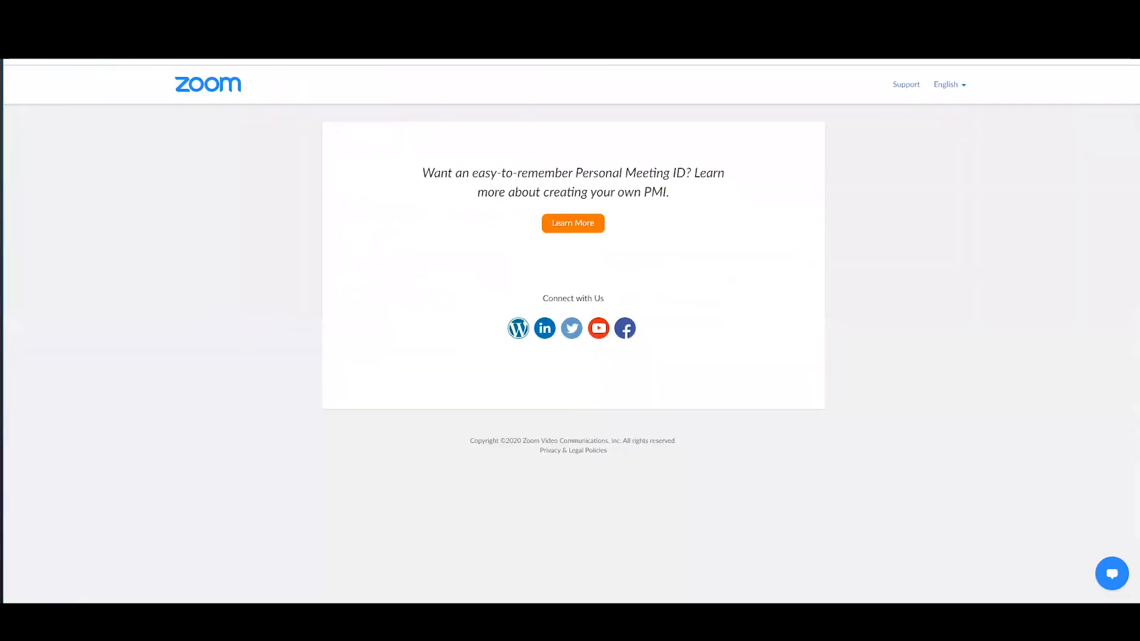
key("ctrl+Tab")
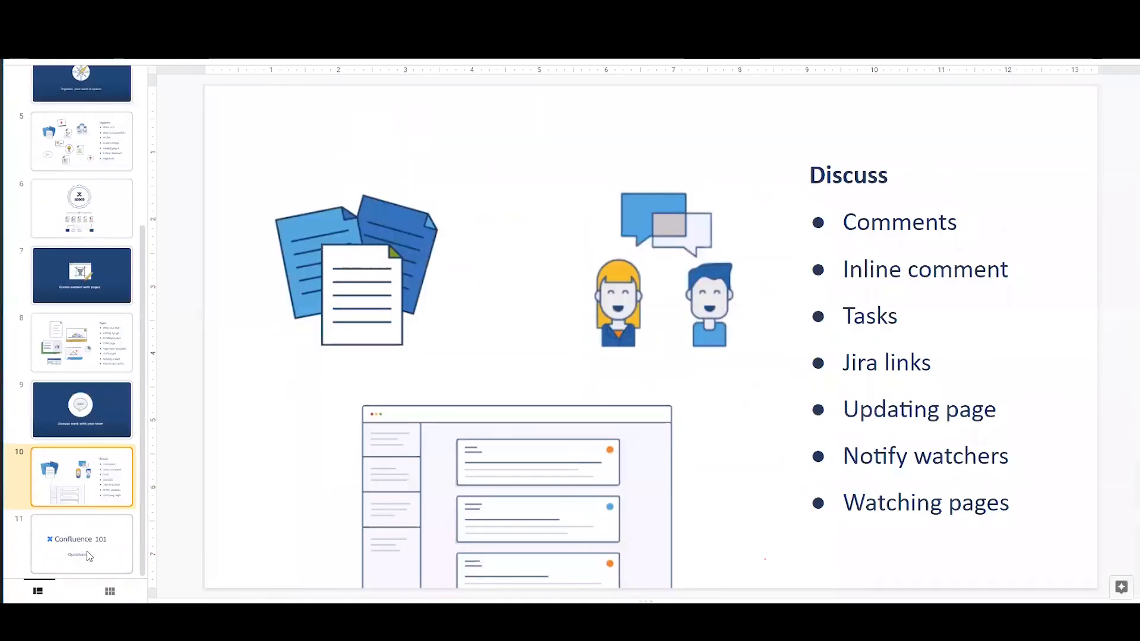
left_click(90, 552)
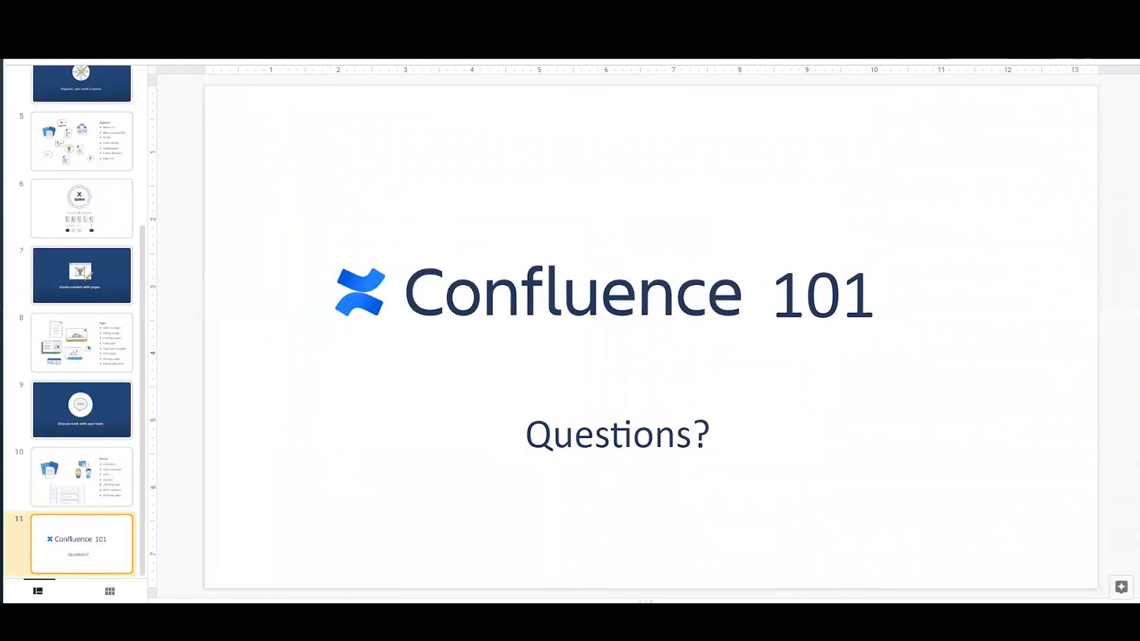